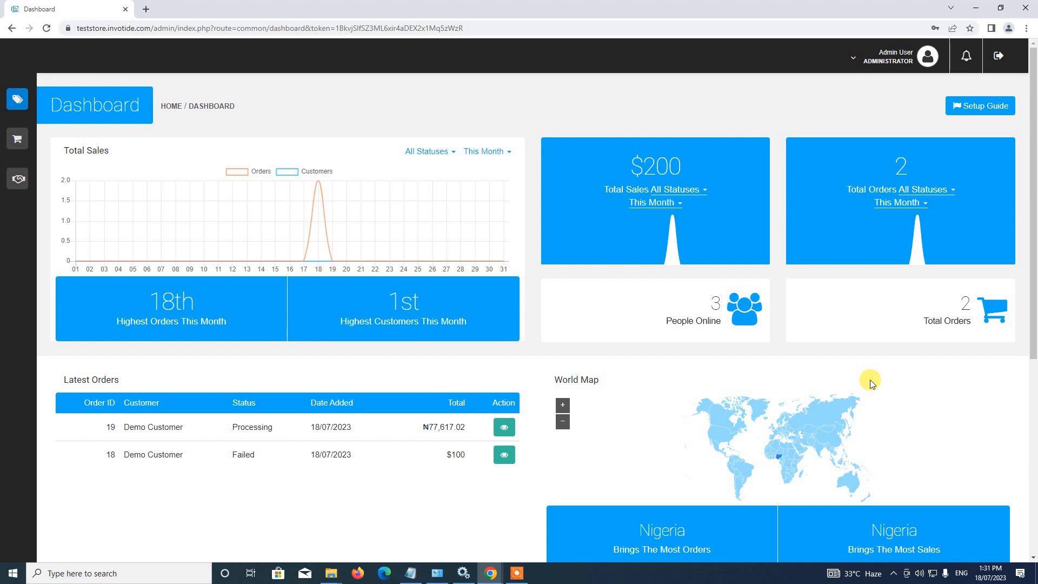
Step: Go to Store Management > Catalog > Products and start adding a new product
{"action": "left_click", "coordinate": [42, 101]}
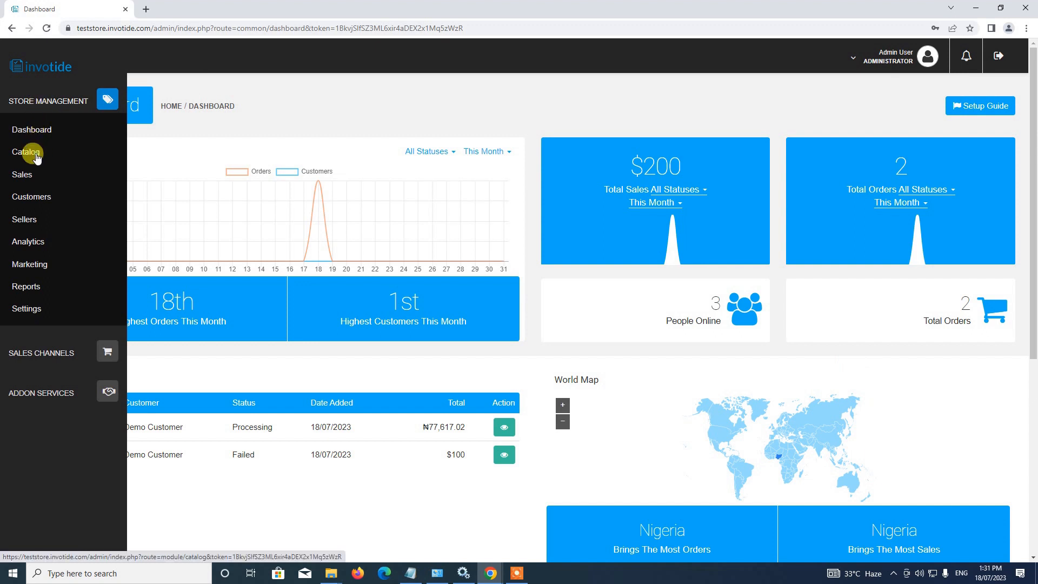
{"action": "left_click", "coordinate": [35, 155]}
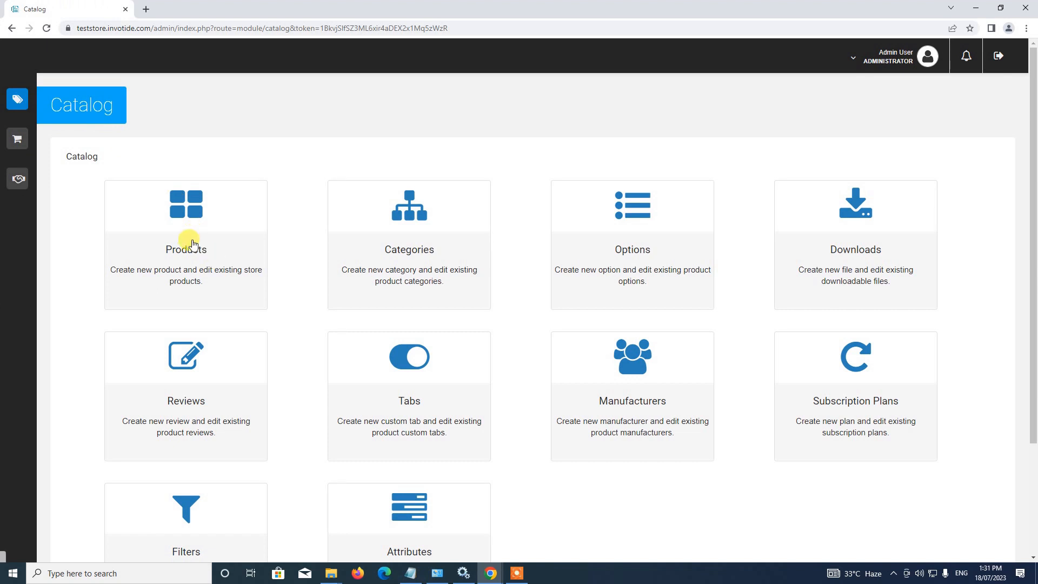
{"action": "left_click", "coordinate": [256, 193]}
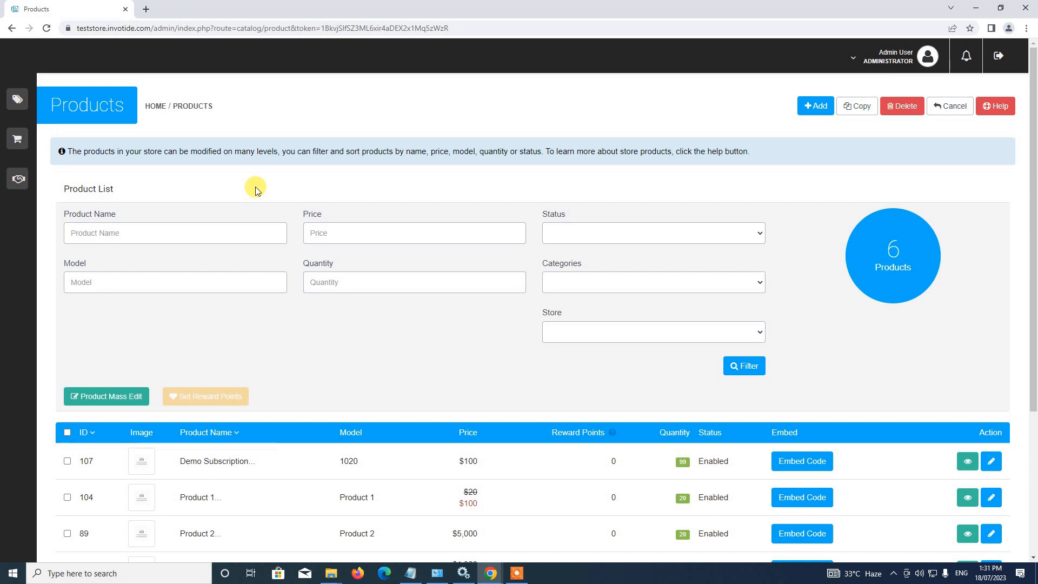
{"action": "scroll", "coordinate": [256, 188], "scroll_direction": "down", "scroll_amount": 1}
{"action": "scroll", "coordinate": [271, 225], "scroll_direction": "up", "scroll_amount": 1}
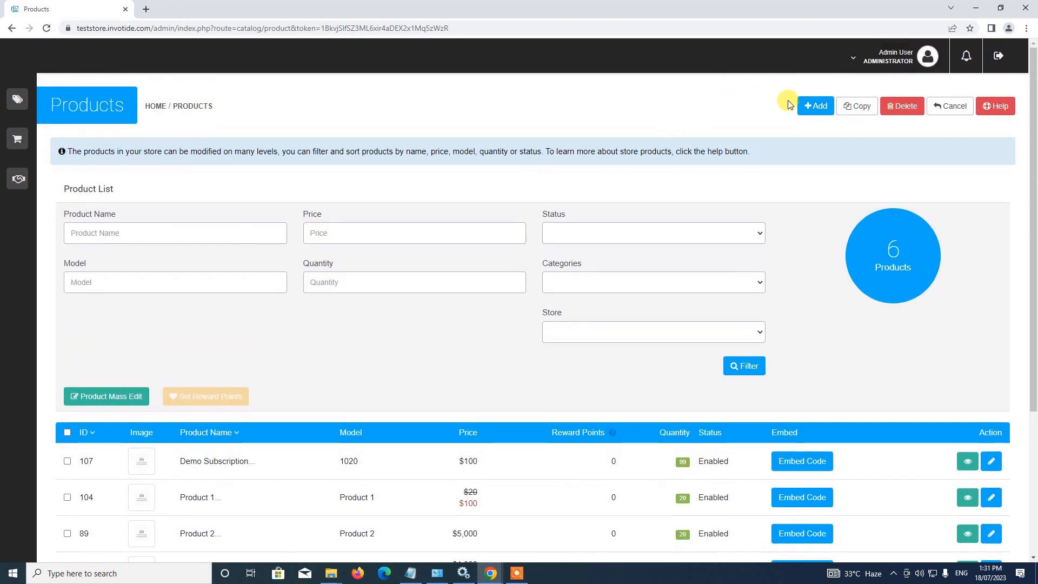
{"action": "left_click", "coordinate": [814, 106]}
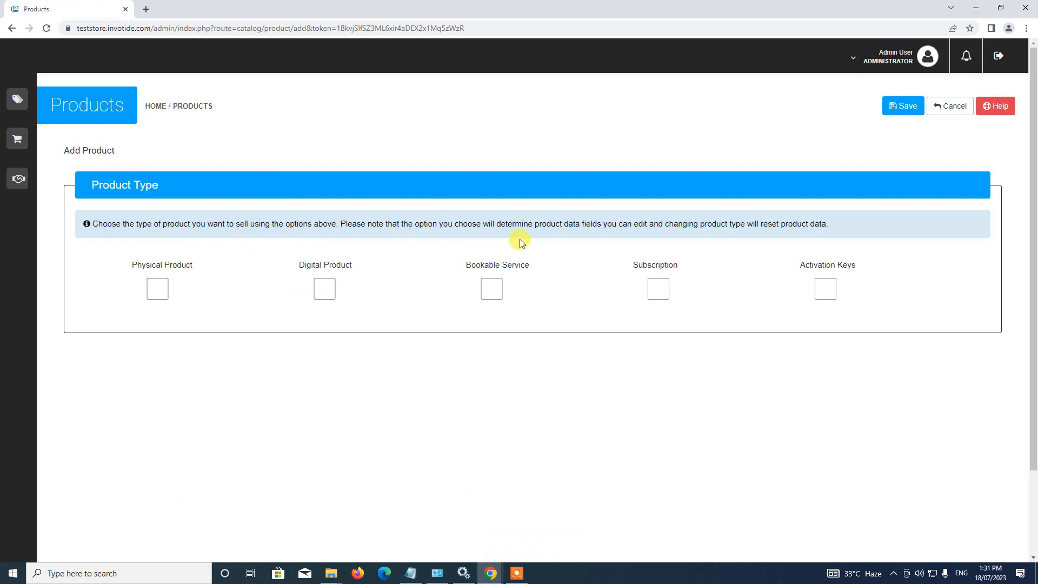
Step: Make the new product a Bookable Service named 'Demo Booking'
{"action": "left_click", "coordinate": [492, 294]}
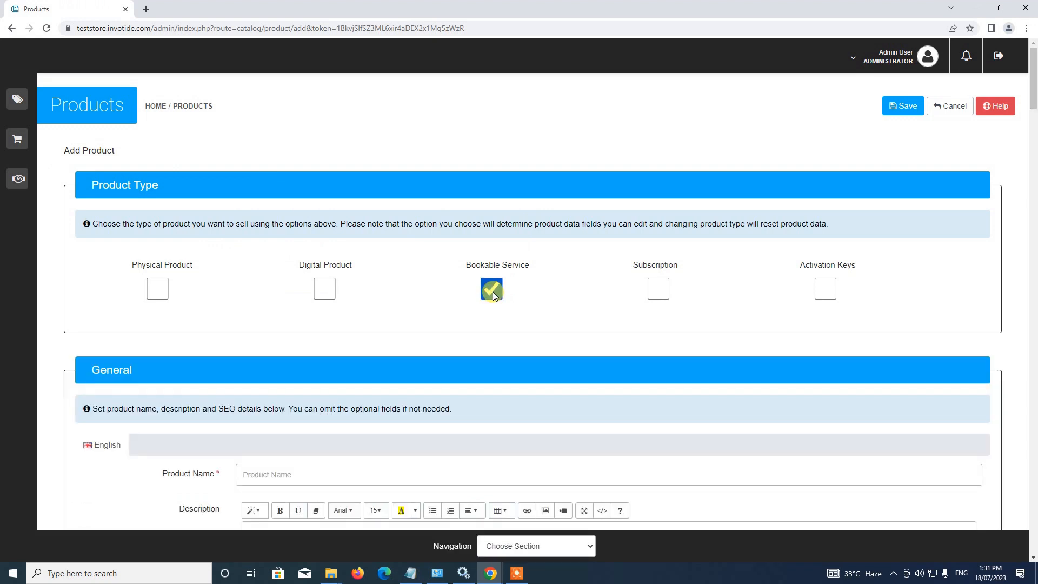
{"action": "scroll", "coordinate": [492, 291], "scroll_direction": "down", "scroll_amount": 4}
{"action": "left_click", "coordinate": [325, 258]}
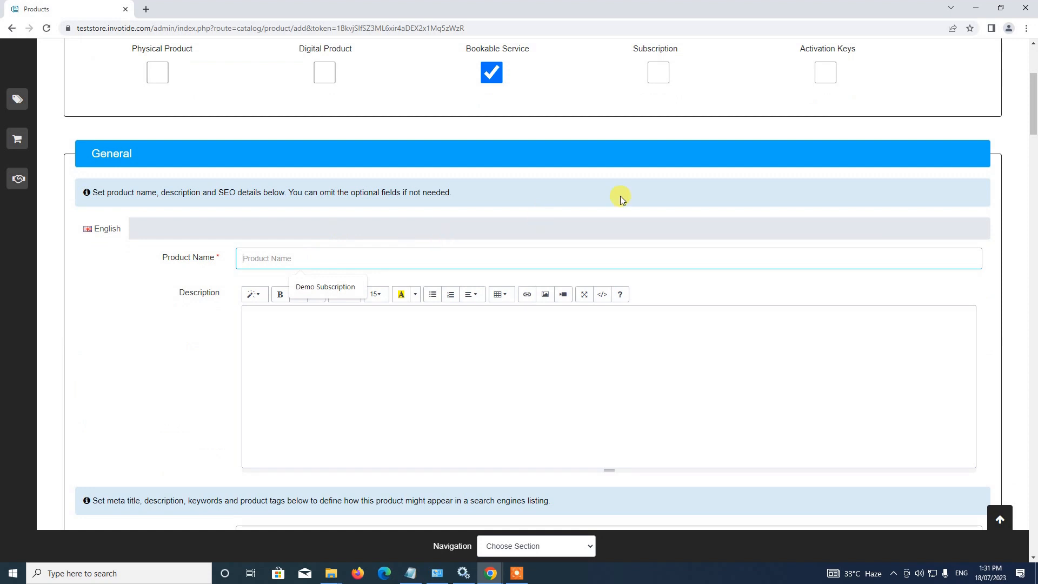
{"action": "type", "text": "Demo "}
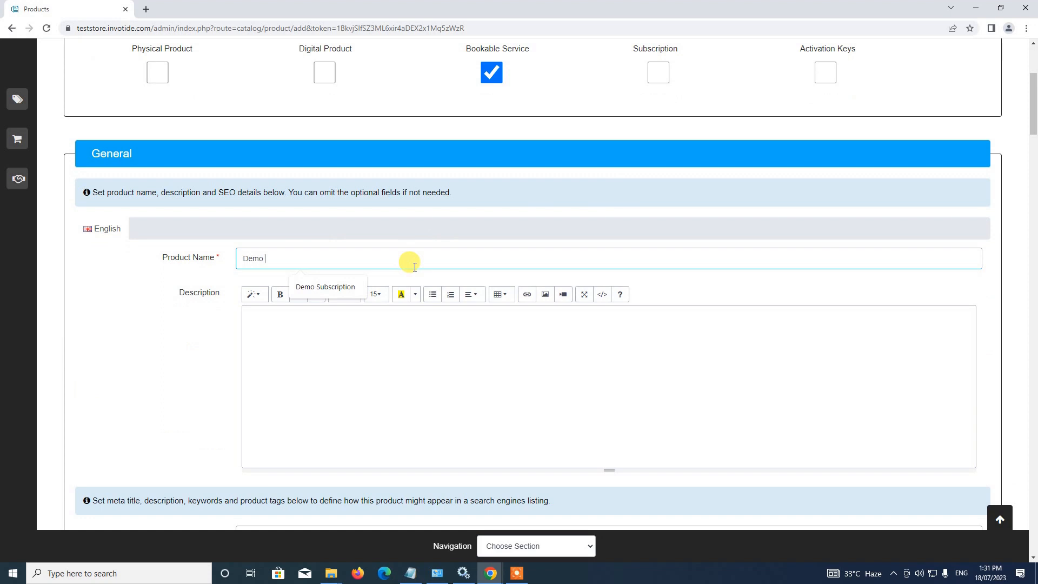
{"action": "type", "text": "Booking"}
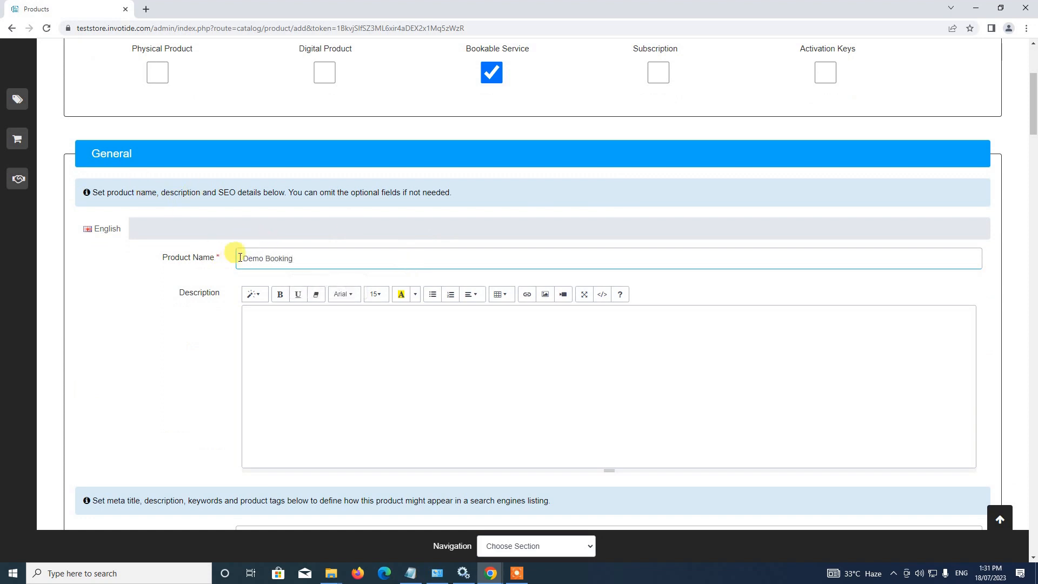
Step: Add the description 'This is a demo bookable service' and meta tag title 'Demo Booking'
{"action": "left_click", "coordinate": [306, 344]}
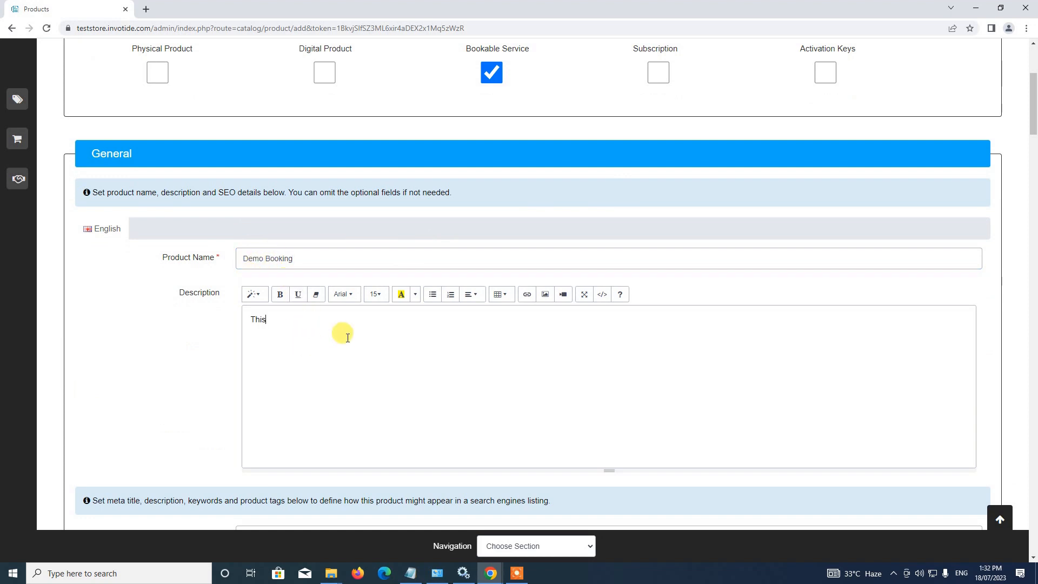
{"action": "type", "text": "This is a demo bookable"}
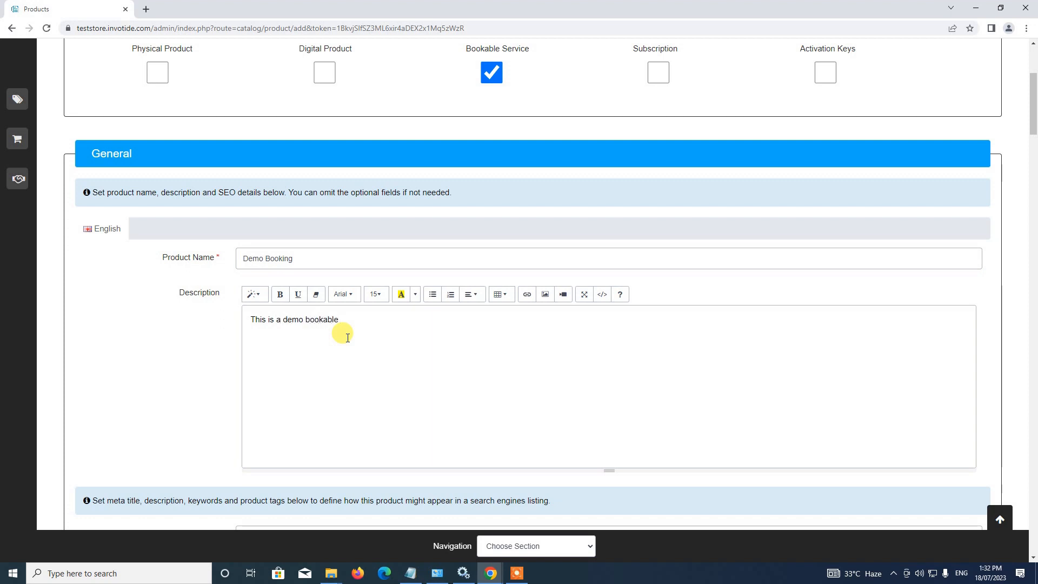
{"action": "type", "text": " service"}
{"action": "scroll", "coordinate": [310, 277], "scroll_direction": "down", "scroll_amount": 3}
{"action": "left_click", "coordinate": [318, 312]}
{"action": "type", "text": "D"}
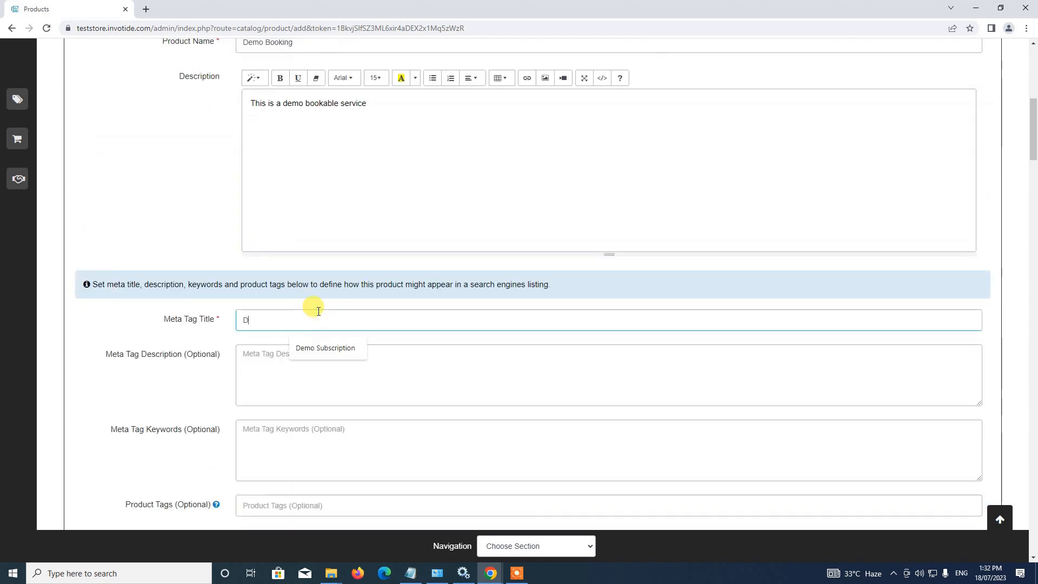
{"action": "type", "text": "emo Booking"}
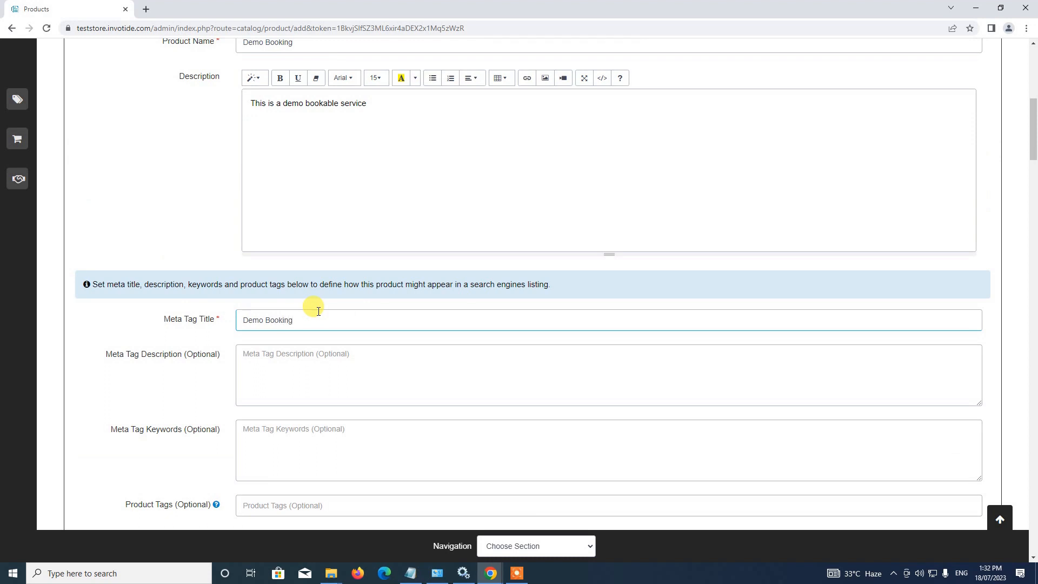
{"action": "scroll", "coordinate": [319, 312], "scroll_direction": "down", "scroll_amount": 2}
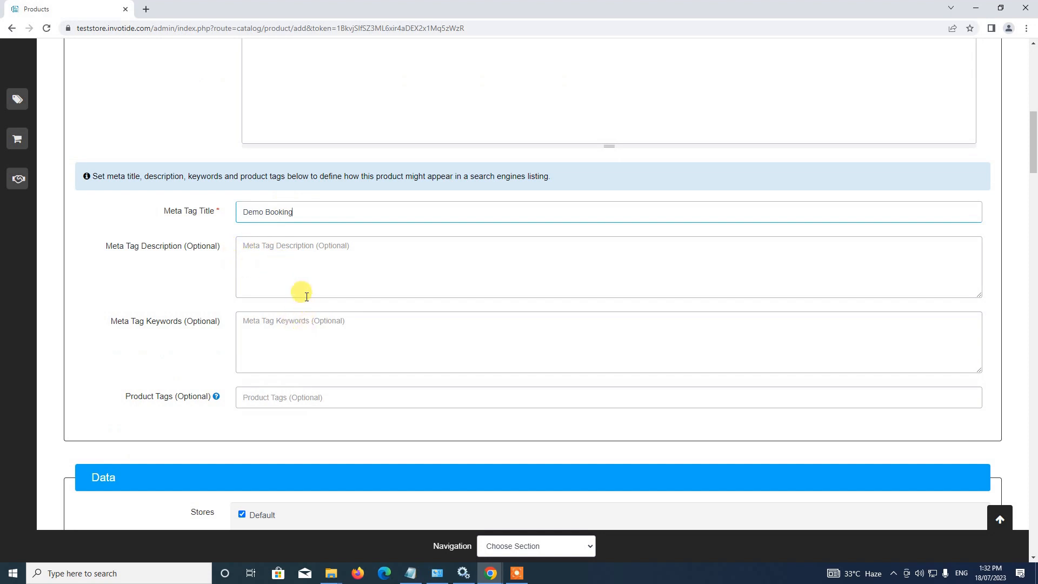
{"action": "scroll", "coordinate": [323, 327], "scroll_direction": "down", "scroll_amount": 3}
Step: Enter model 20 and price 400 in the Data section
{"action": "scroll", "coordinate": [326, 319], "scroll_direction": "down", "scroll_amount": 4}
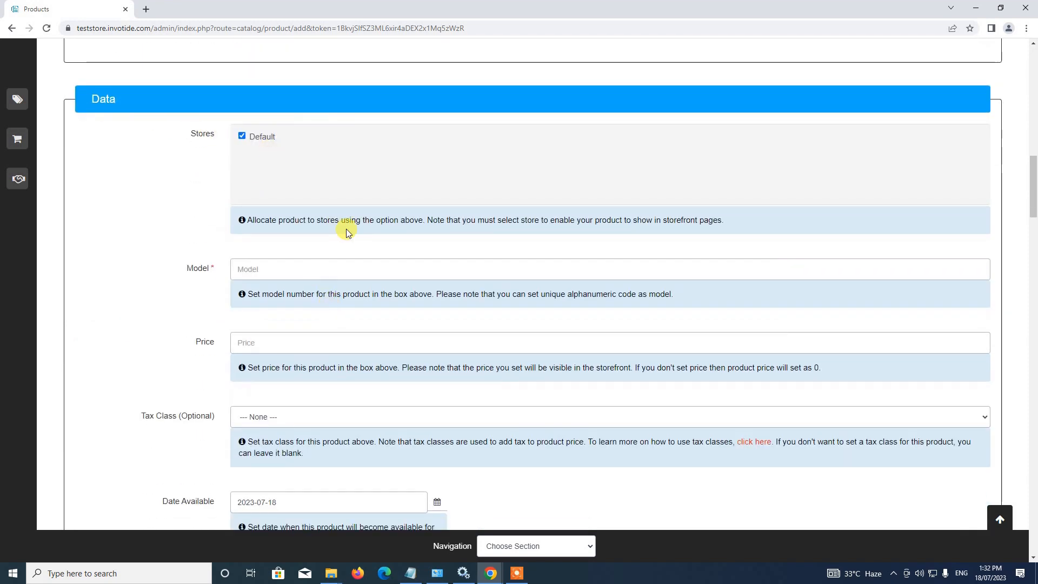
{"action": "scroll", "coordinate": [346, 229], "scroll_direction": "down", "scroll_amount": 1}
{"action": "left_click", "coordinate": [300, 215]}
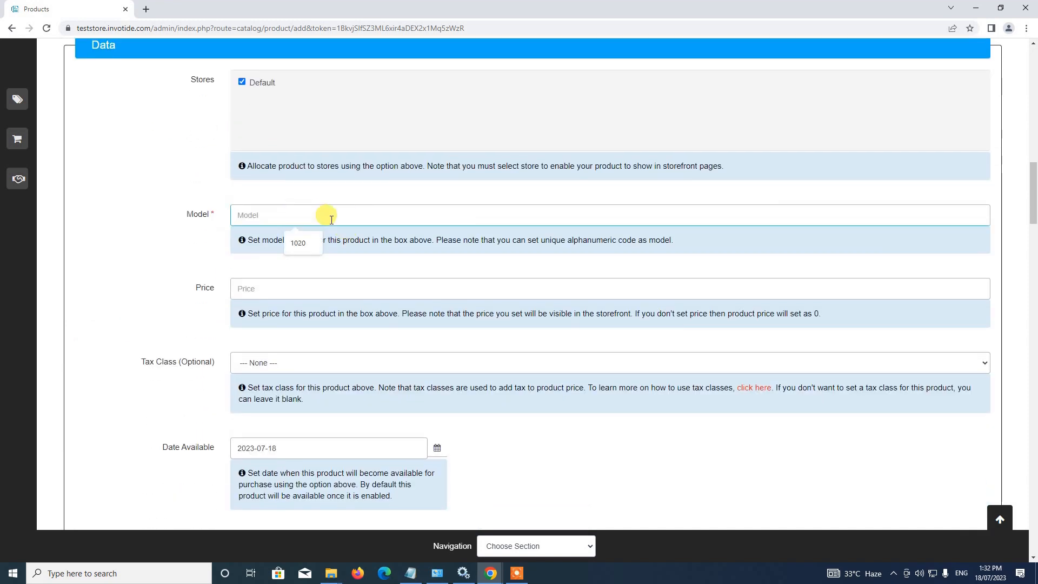
{"action": "type", "text": "20"}
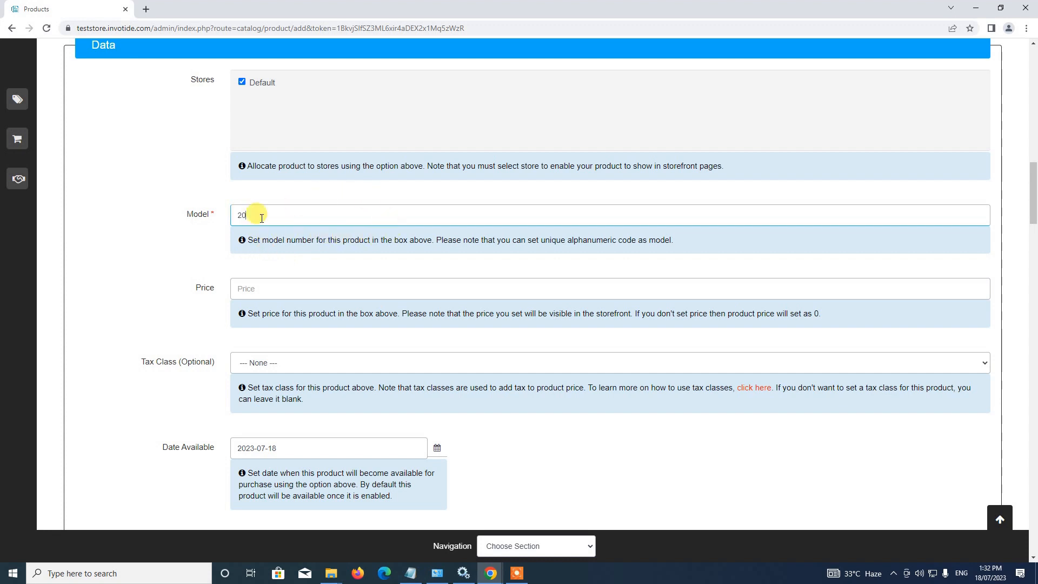
{"action": "scroll", "coordinate": [463, 227], "scroll_direction": "down", "scroll_amount": 1}
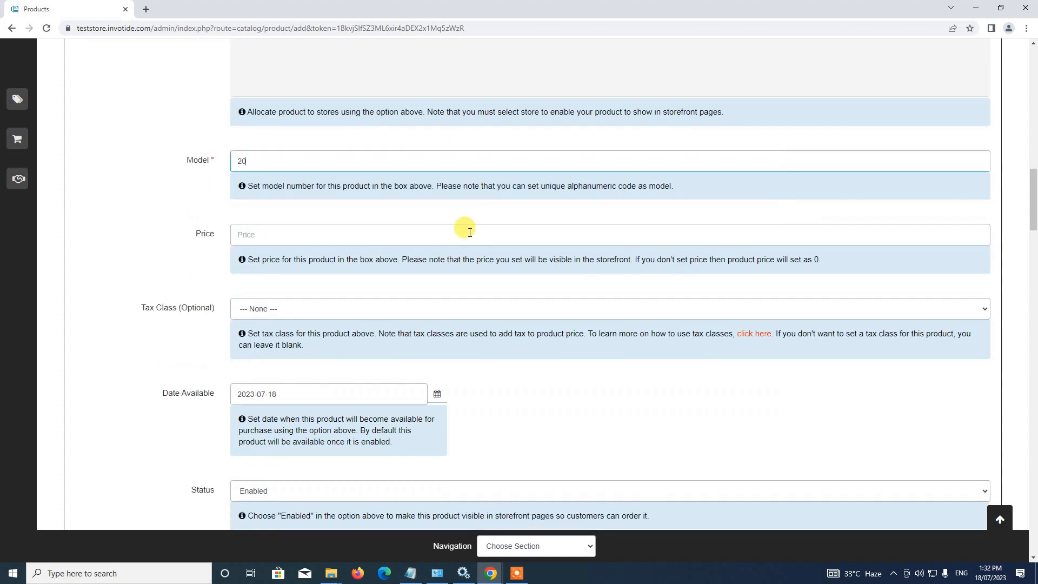
{"action": "left_click", "coordinate": [252, 236]}
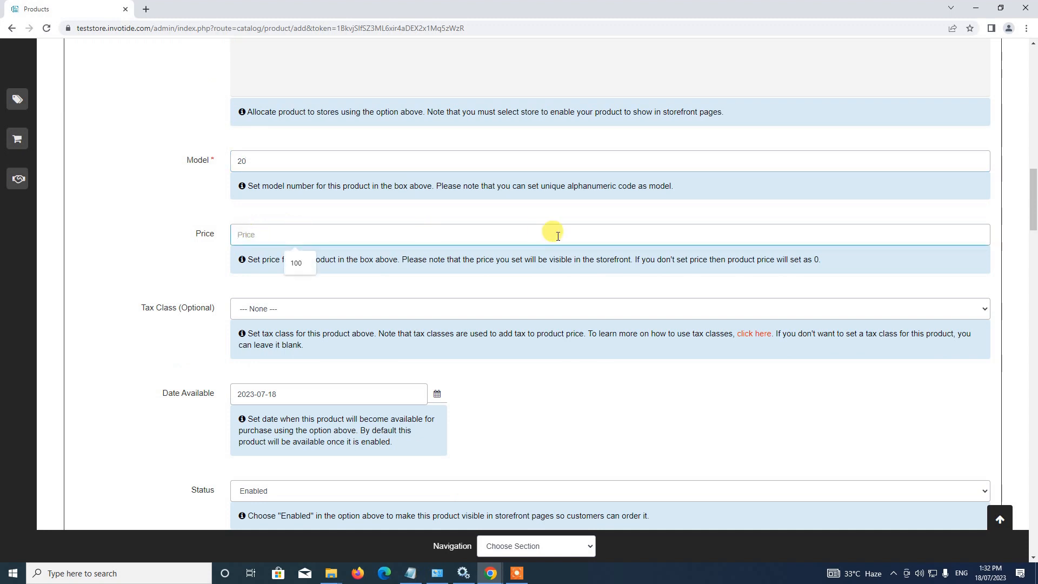
{"action": "type", "text": "400"}
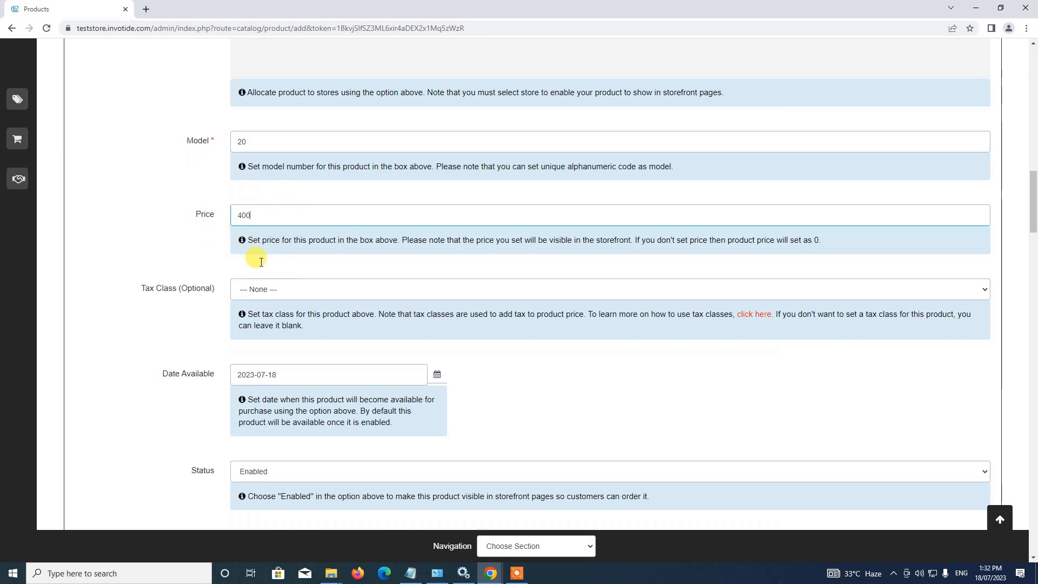
Step: Set the product status to Enabled and the sort order to 5
{"action": "scroll", "coordinate": [281, 214], "scroll_direction": "down", "scroll_amount": 3}
{"action": "scroll", "coordinate": [282, 213], "scroll_direction": "down", "scroll_amount": 1}
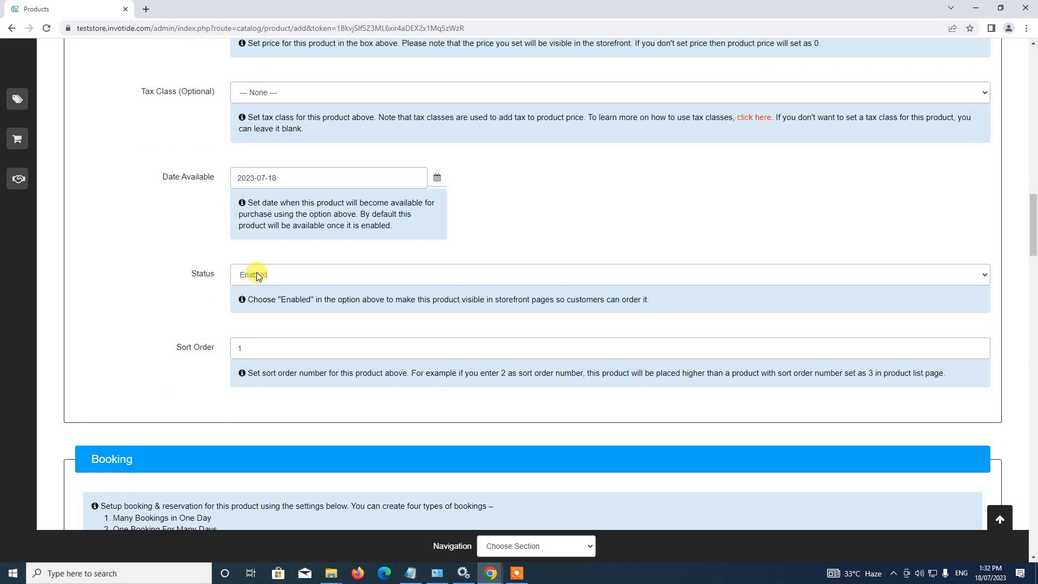
{"action": "left_click", "coordinate": [257, 273]}
{"action": "left_click", "coordinate": [259, 292]}
{"action": "scroll", "coordinate": [261, 291], "scroll_direction": "down", "scroll_amount": 2}
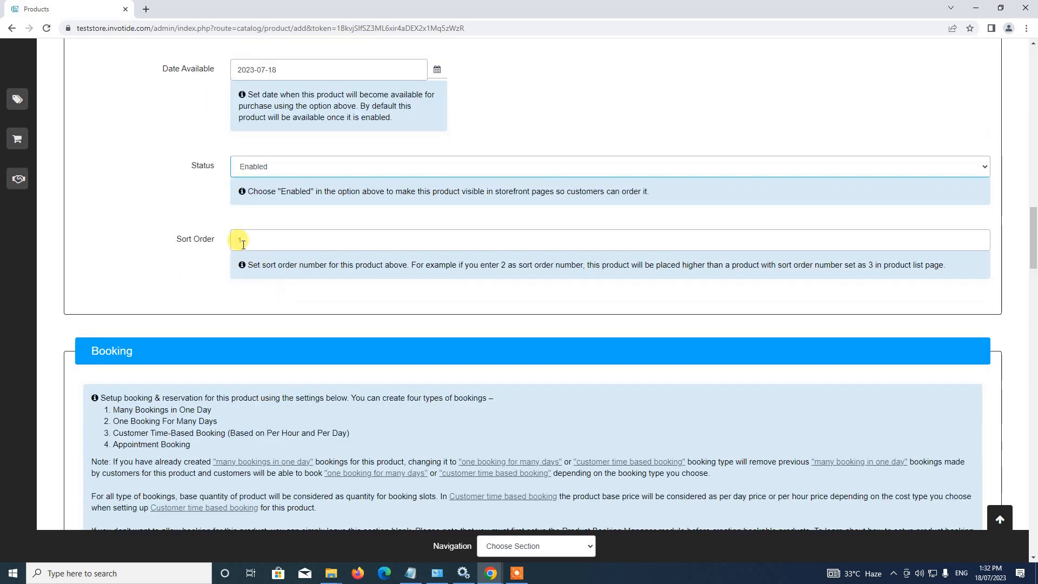
{"action": "double_click", "coordinate": [247, 240]}
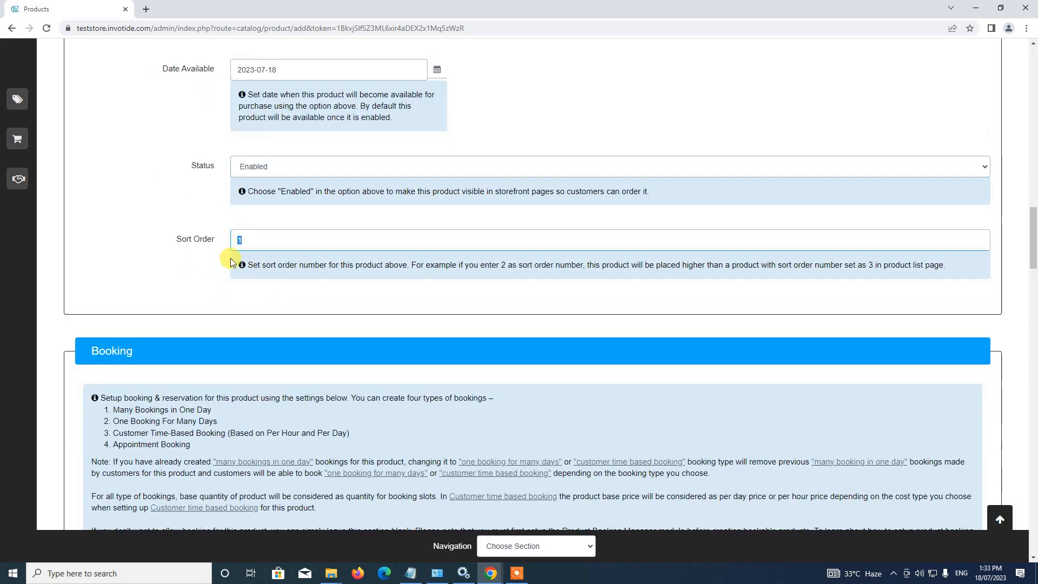
{"action": "type", "text": "5"}
{"action": "scroll", "coordinate": [290, 239], "scroll_direction": "down", "scroll_amount": 1}
{"action": "scroll", "coordinate": [290, 239], "scroll_direction": "up", "scroll_amount": 2}
{"action": "scroll", "coordinate": [219, 238], "scroll_direction": "down", "scroll_amount": 3}
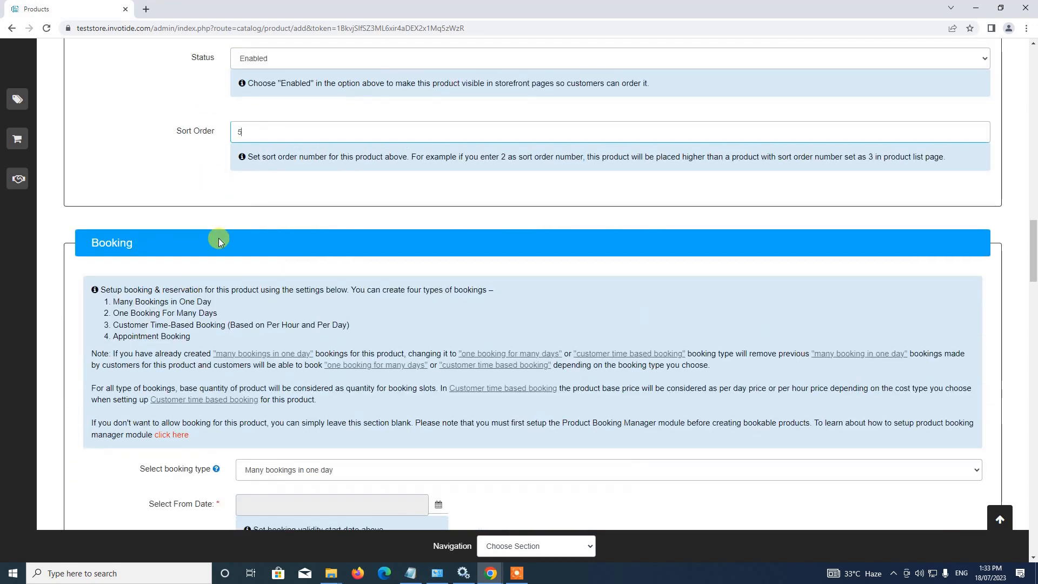
{"action": "scroll", "coordinate": [241, 267], "scroll_direction": "down", "scroll_amount": 2}
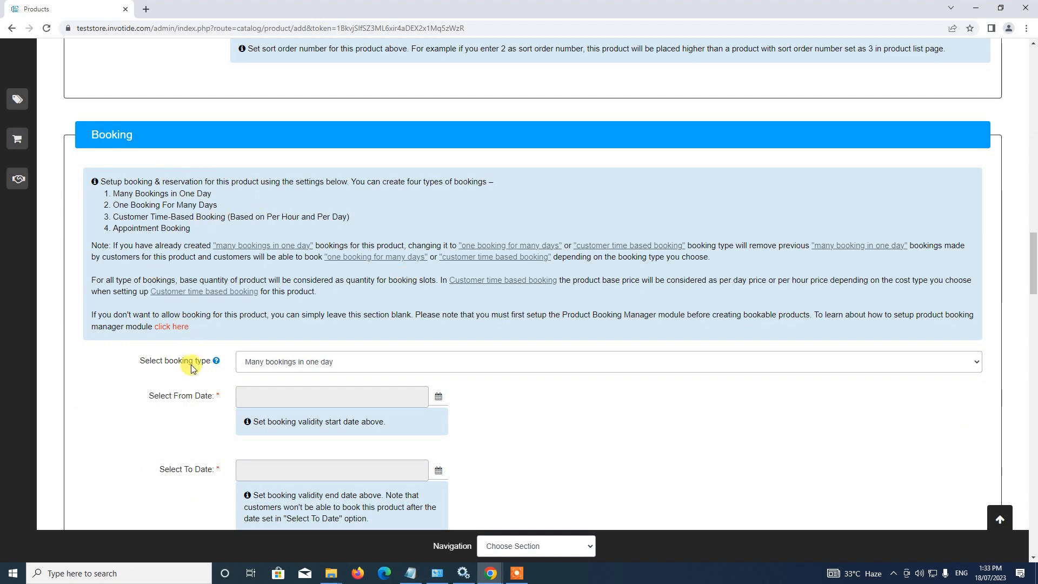
Step: Set the booking type to Appointment booking
{"action": "left_click", "coordinate": [272, 368]}
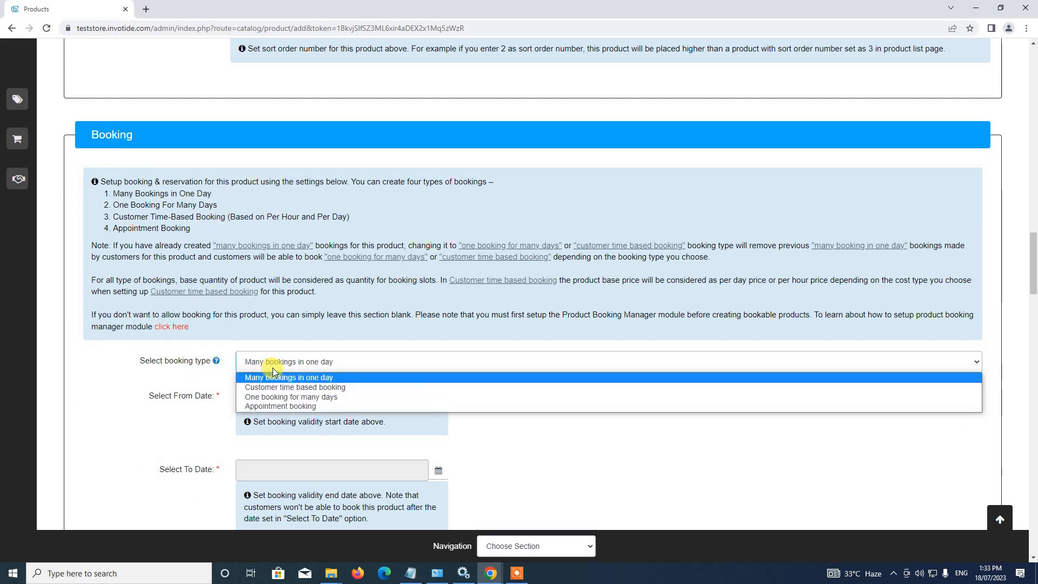
{"action": "left_click", "coordinate": [297, 405]}
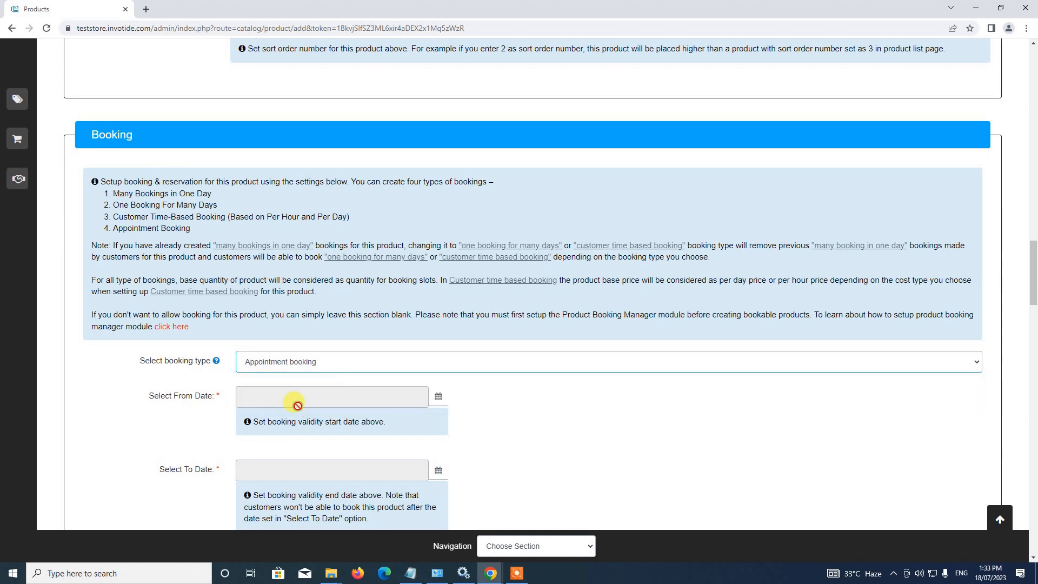
{"action": "scroll", "coordinate": [343, 375], "scroll_direction": "down", "scroll_amount": 1}
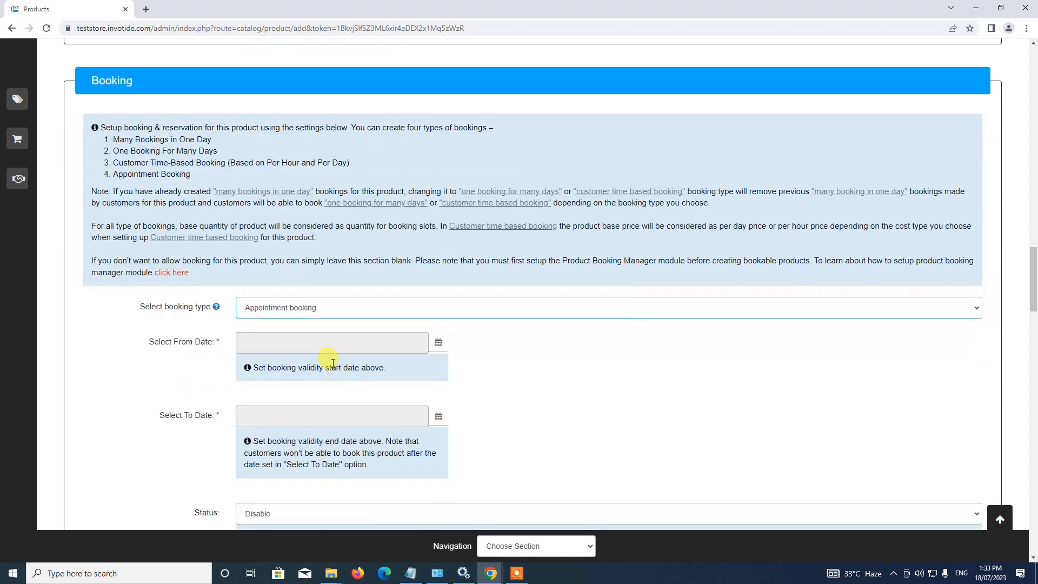
{"action": "scroll", "coordinate": [423, 294], "scroll_direction": "down", "scroll_amount": 2}
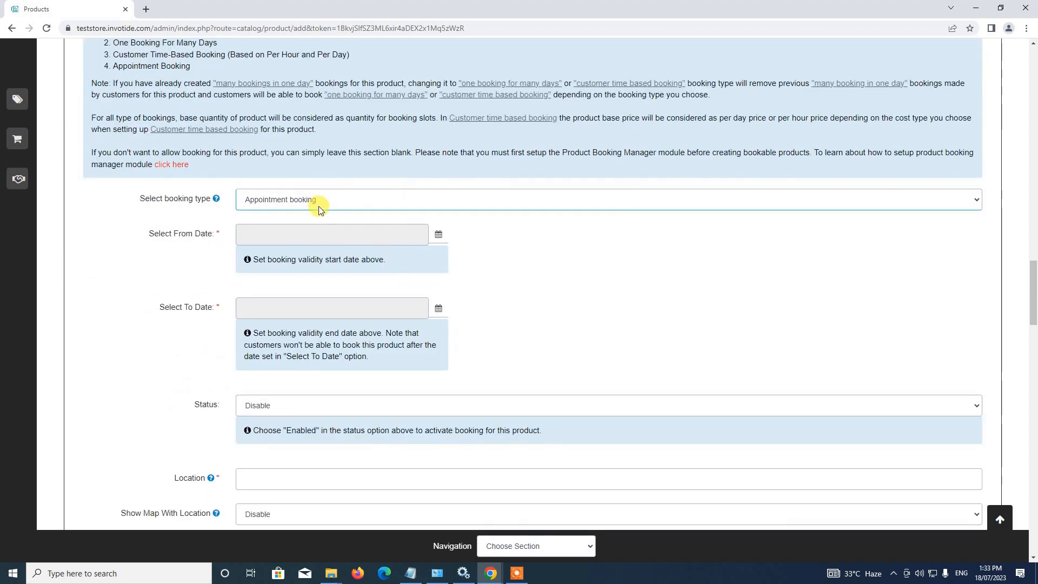
{"action": "left_click", "coordinate": [297, 200]}
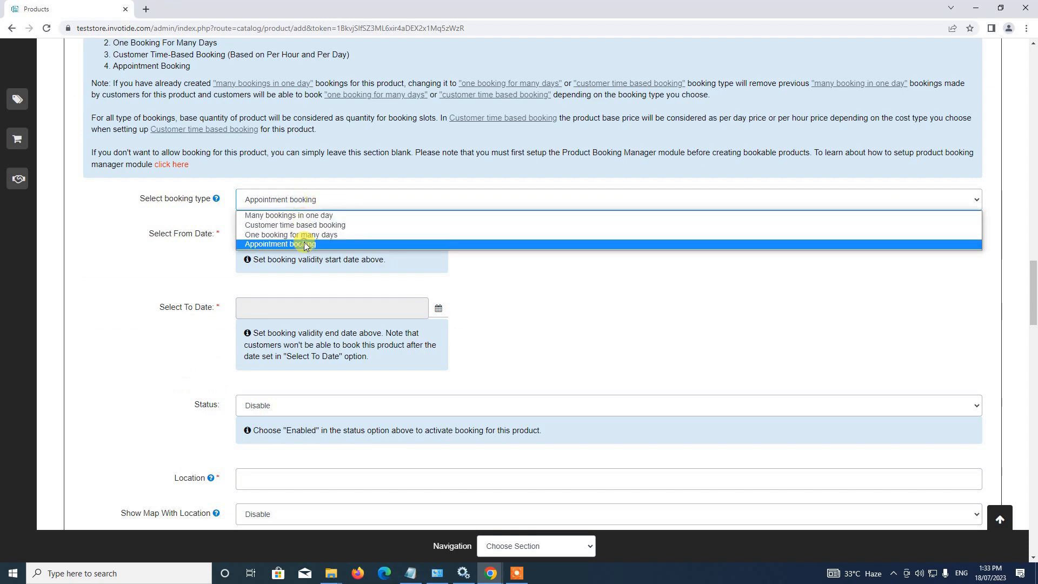
{"action": "left_click", "coordinate": [306, 244]}
{"action": "scroll", "coordinate": [260, 180], "scroll_direction": "down", "scroll_amount": 2}
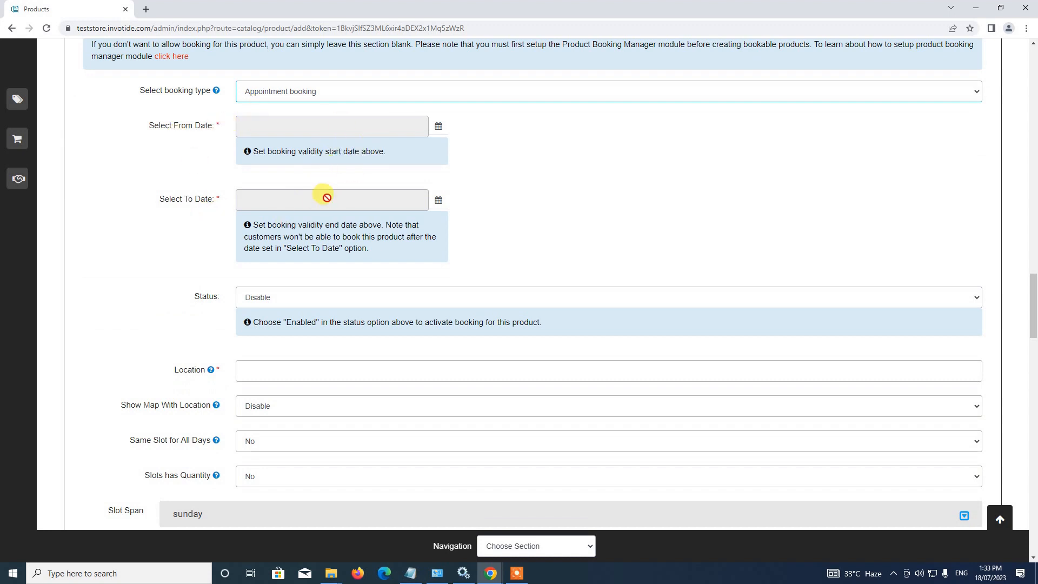
Step: Set booking validity from 2023-07-18 to 2023-08-10
{"action": "left_click", "coordinate": [437, 126]}
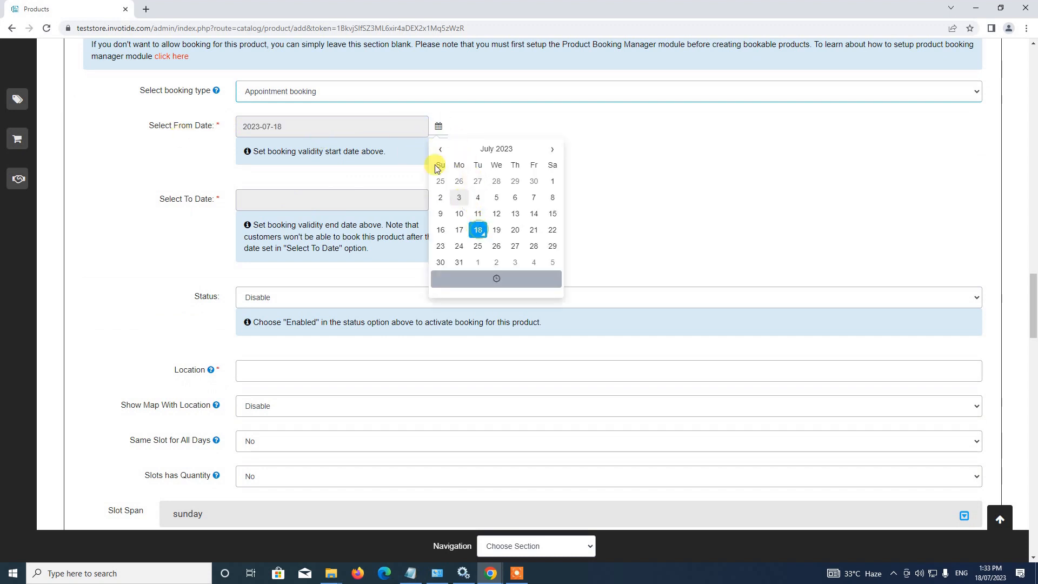
{"action": "left_click", "coordinate": [479, 122]}
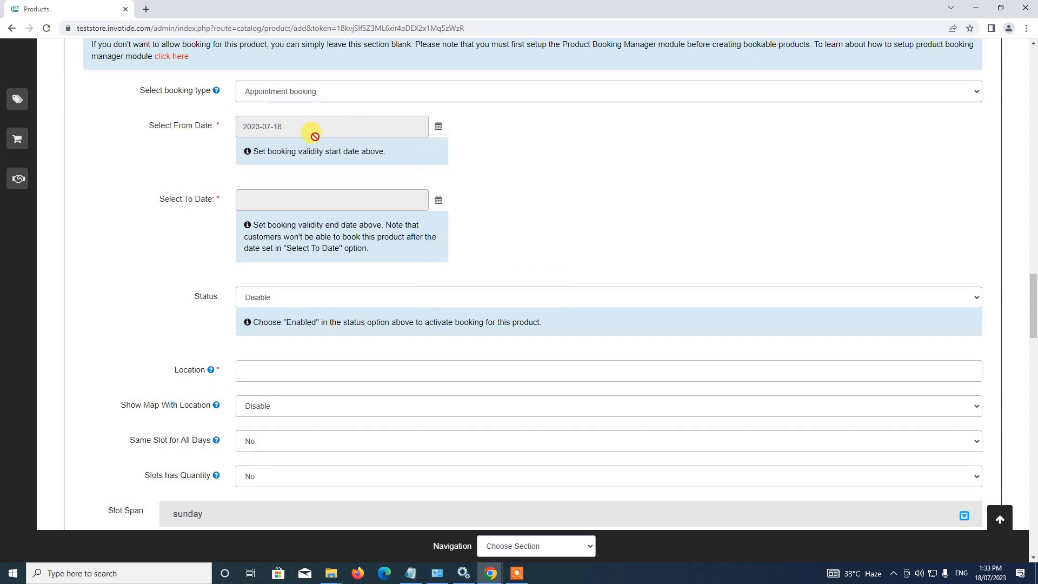
{"action": "scroll", "coordinate": [315, 134], "scroll_direction": "down", "scroll_amount": 1}
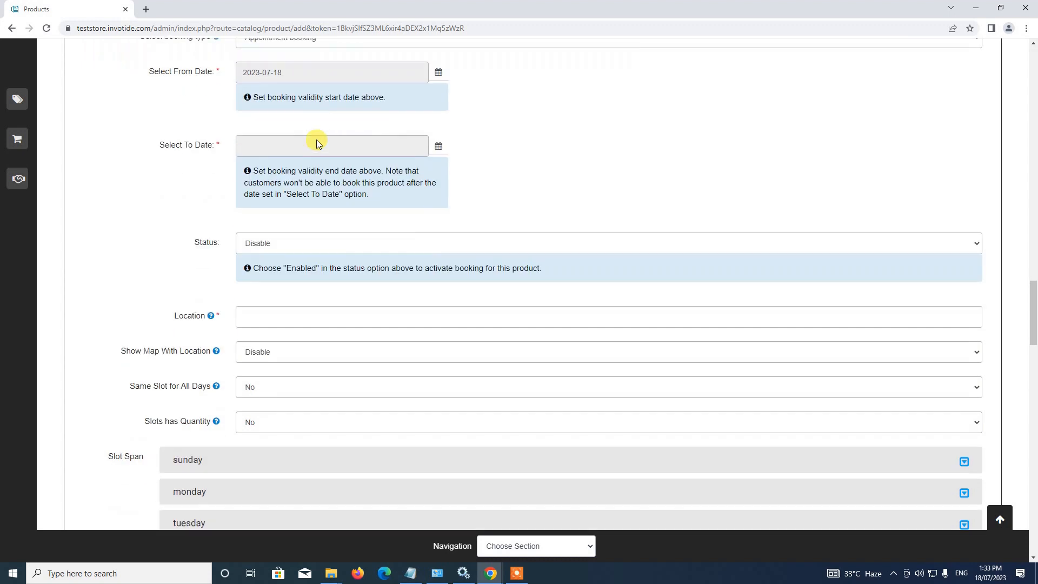
{"action": "left_click", "coordinate": [436, 146]}
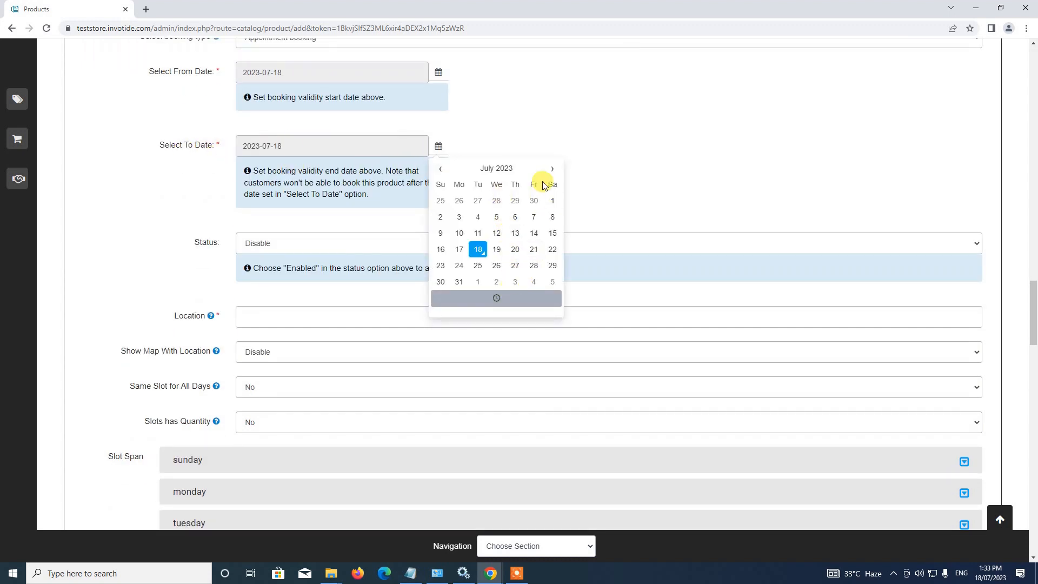
{"action": "left_click", "coordinate": [551, 168]}
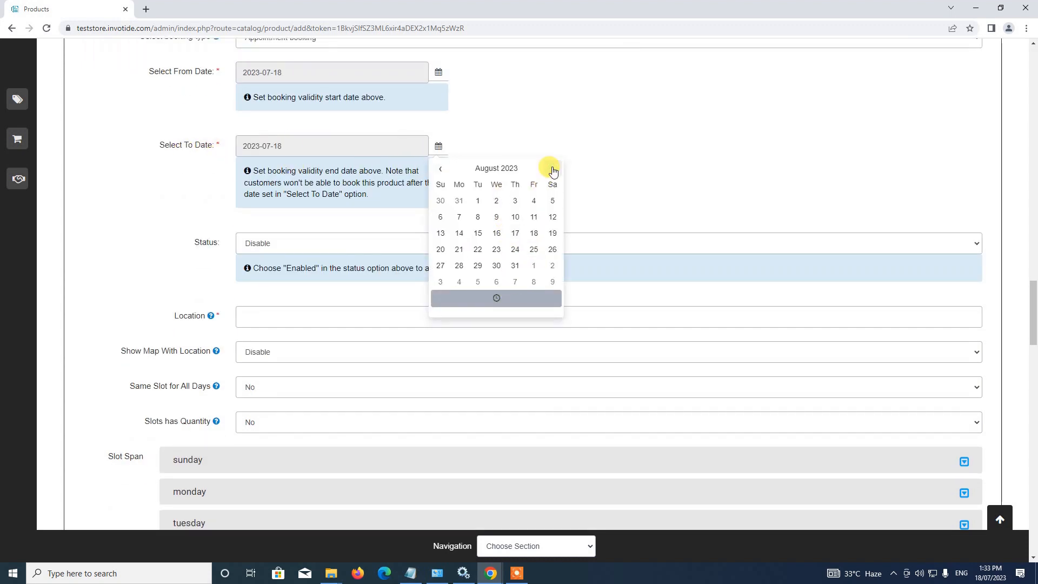
{"action": "left_click", "coordinate": [516, 218]}
{"action": "left_click", "coordinate": [600, 163]}
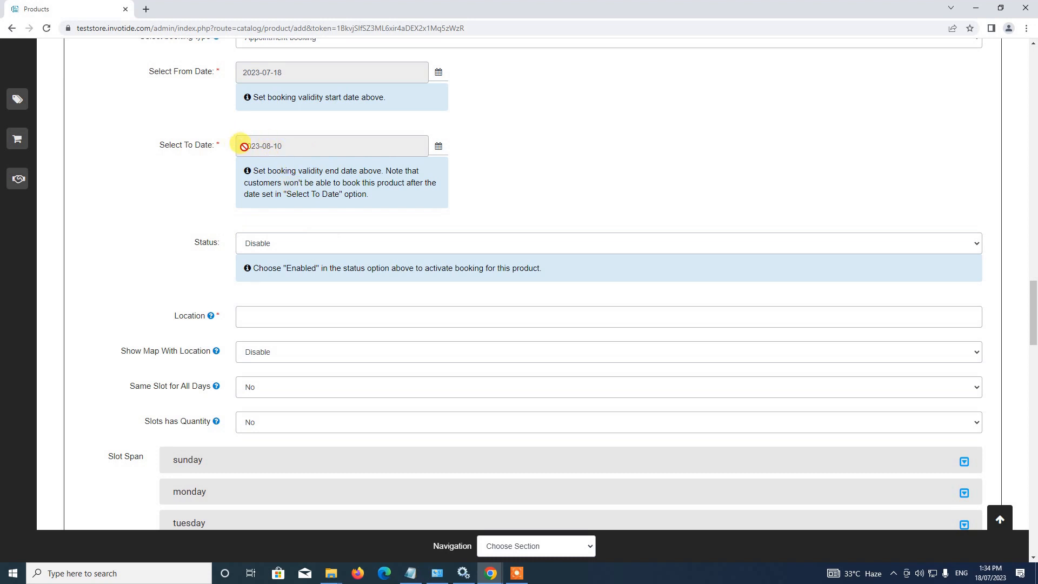
{"action": "scroll", "coordinate": [288, 157], "scroll_direction": "down", "scroll_amount": 1}
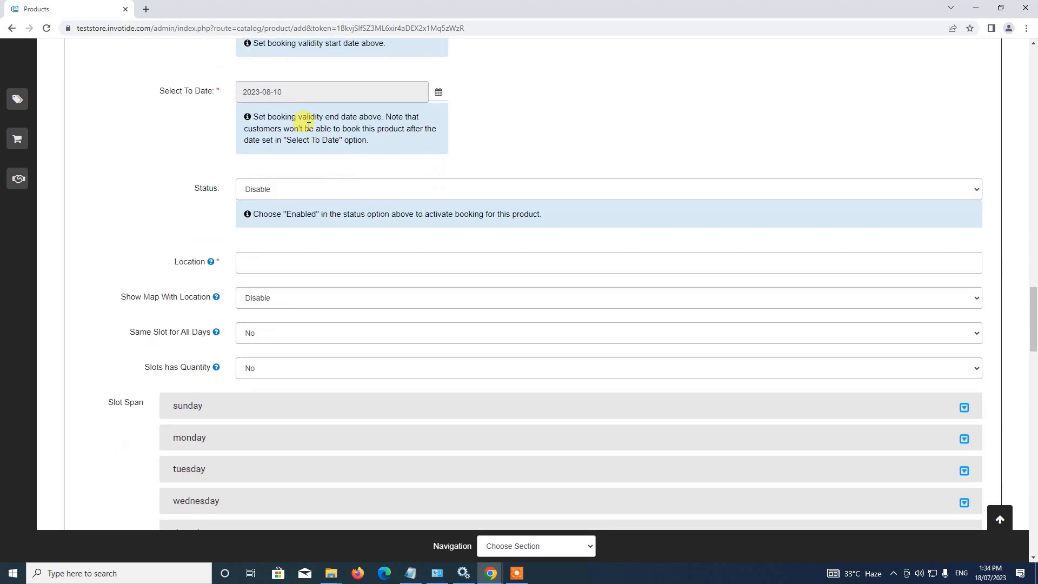
{"action": "scroll", "coordinate": [303, 123], "scroll_direction": "up", "scroll_amount": 1}
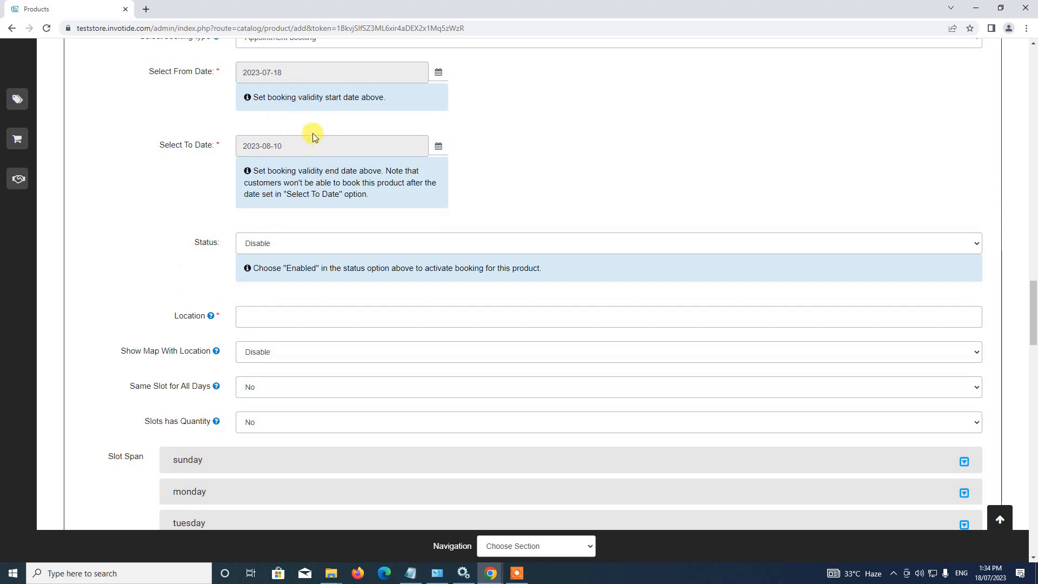
Step: Enable booking, set Location to 'Test Address', and keep Show Map With Location disabled
{"action": "scroll", "coordinate": [249, 191], "scroll_direction": "down", "scroll_amount": 2}
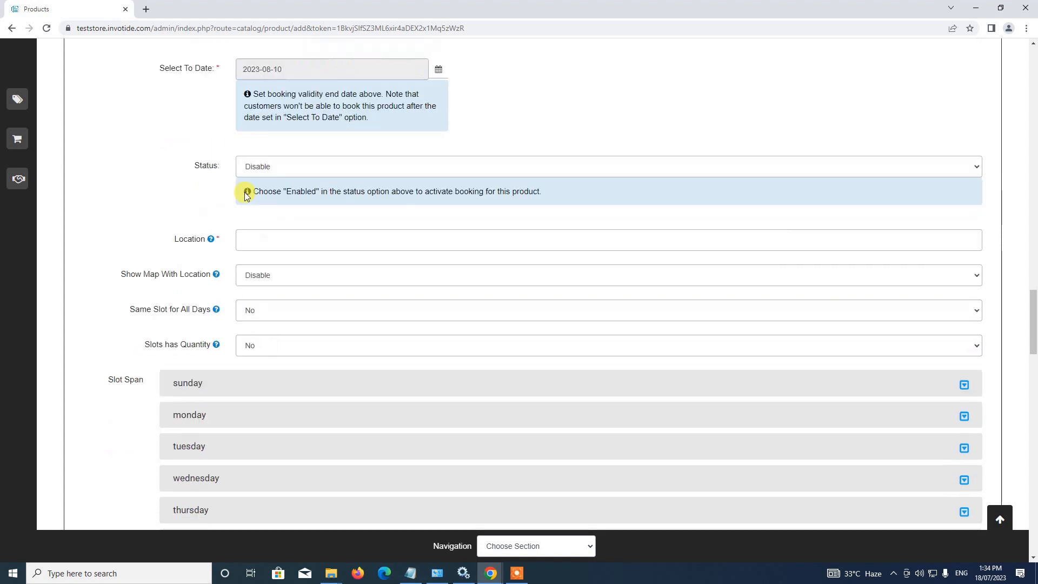
{"action": "left_click", "coordinate": [280, 134]}
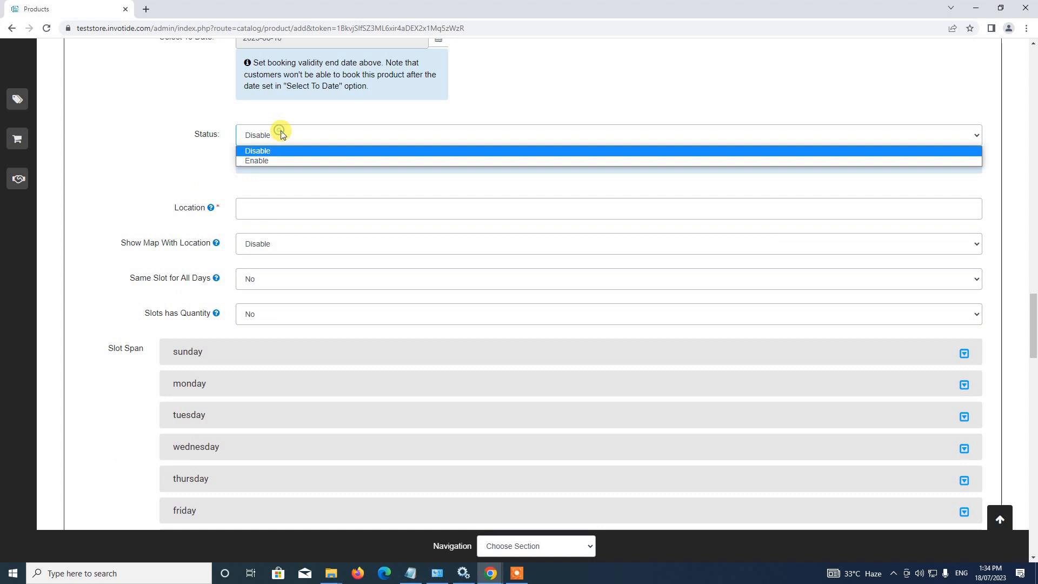
{"action": "left_click", "coordinate": [268, 158]}
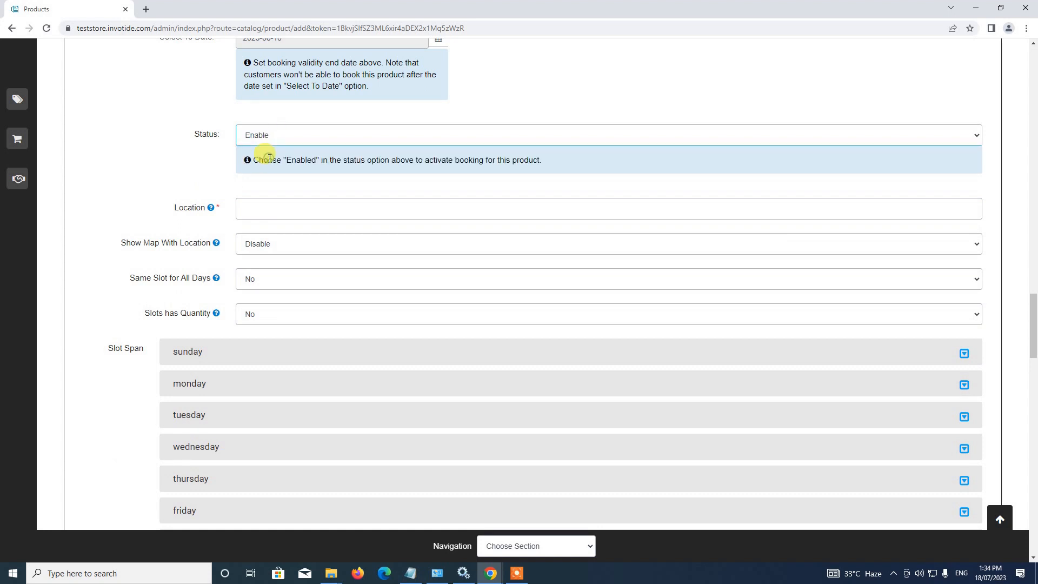
{"action": "left_click", "coordinate": [281, 215]}
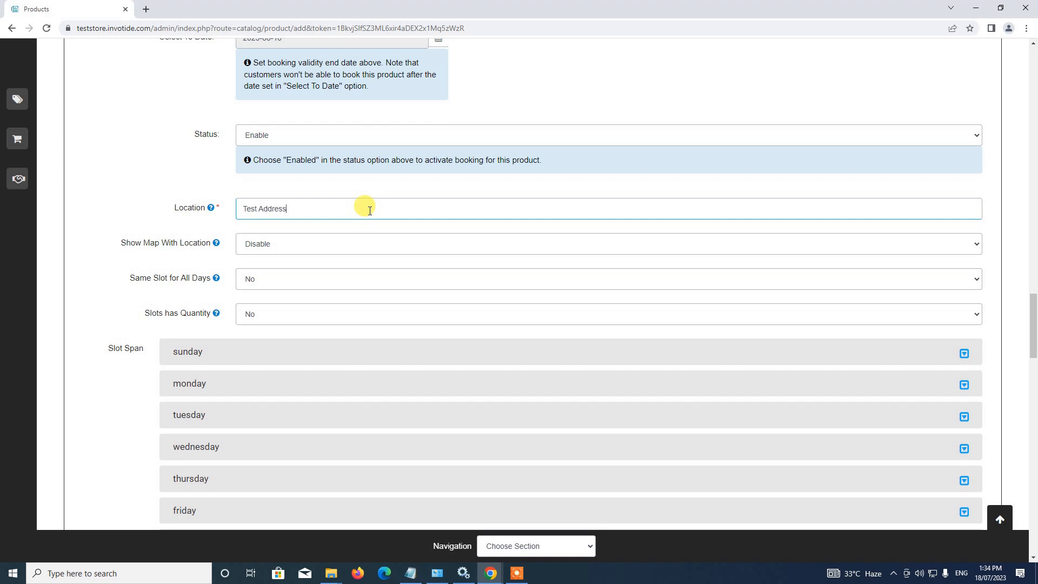
{"action": "scroll", "coordinate": [243, 215], "scroll_direction": "down", "scroll_amount": 1}
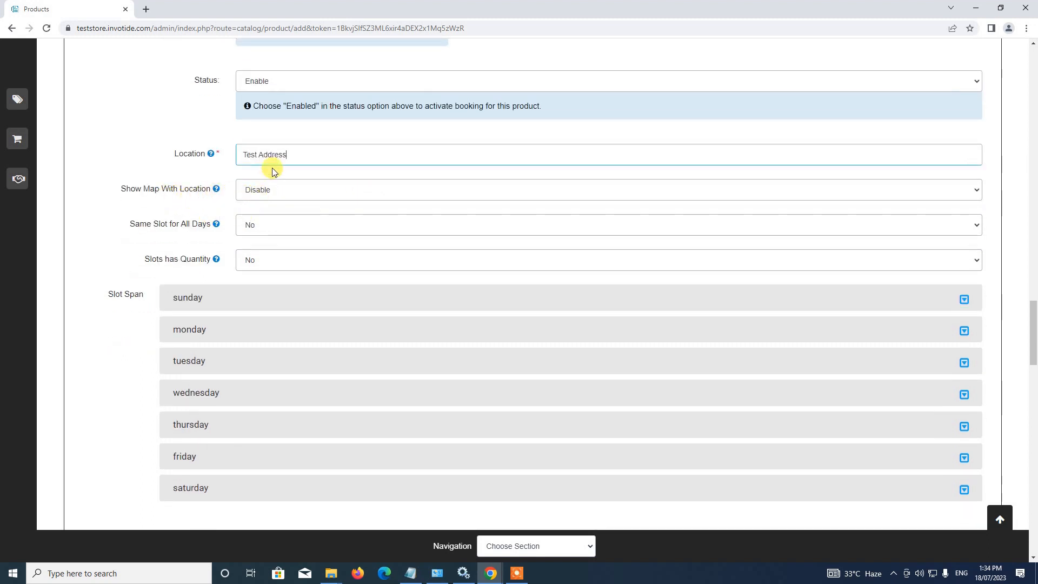
{"action": "mouse_move", "coordinate": [204, 192]}
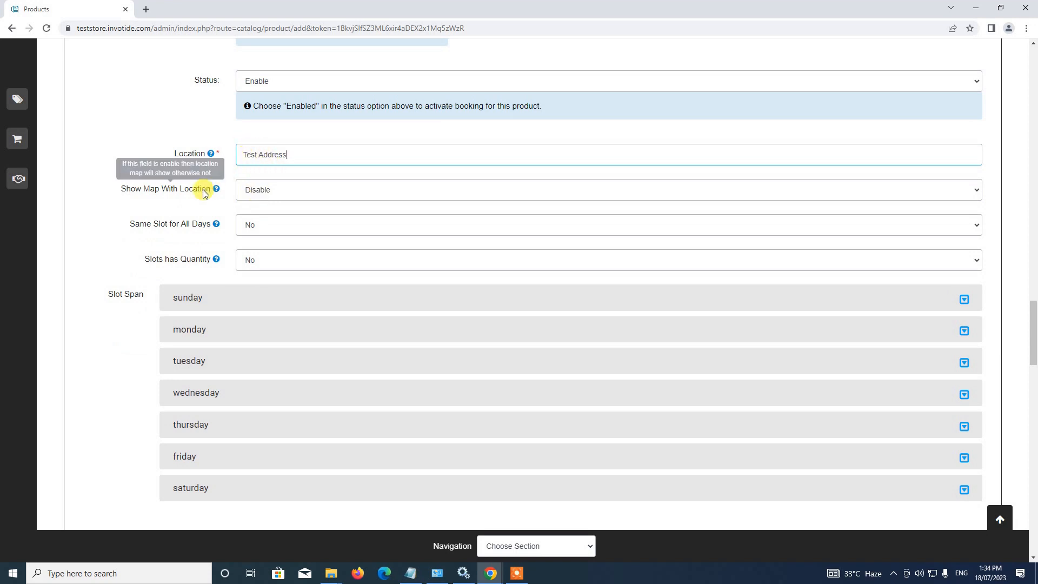
{"action": "left_click", "coordinate": [267, 192]}
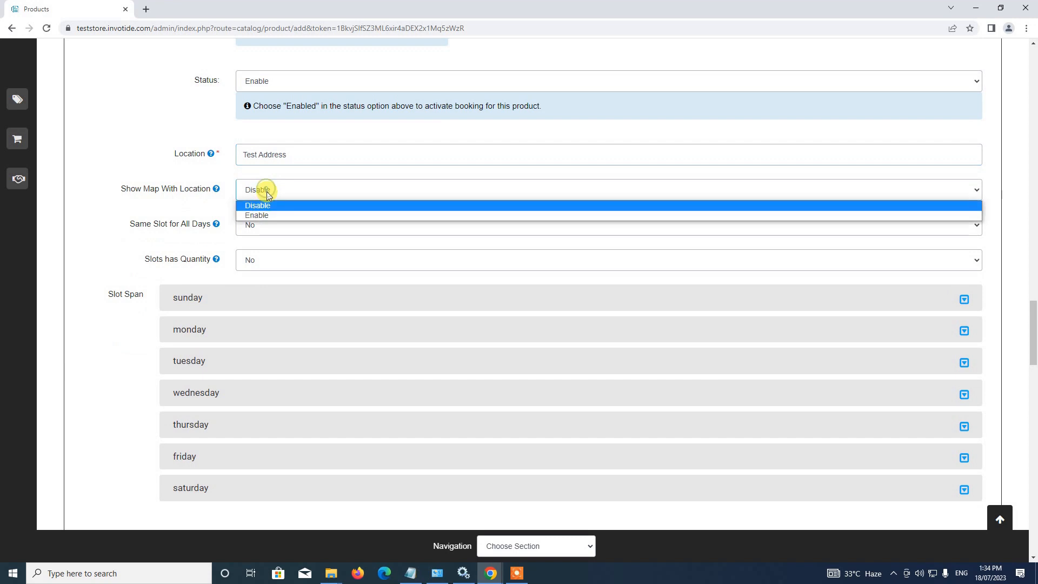
{"action": "left_click", "coordinate": [266, 205]}
{"action": "scroll", "coordinate": [232, 181], "scroll_direction": "down", "scroll_amount": 1}
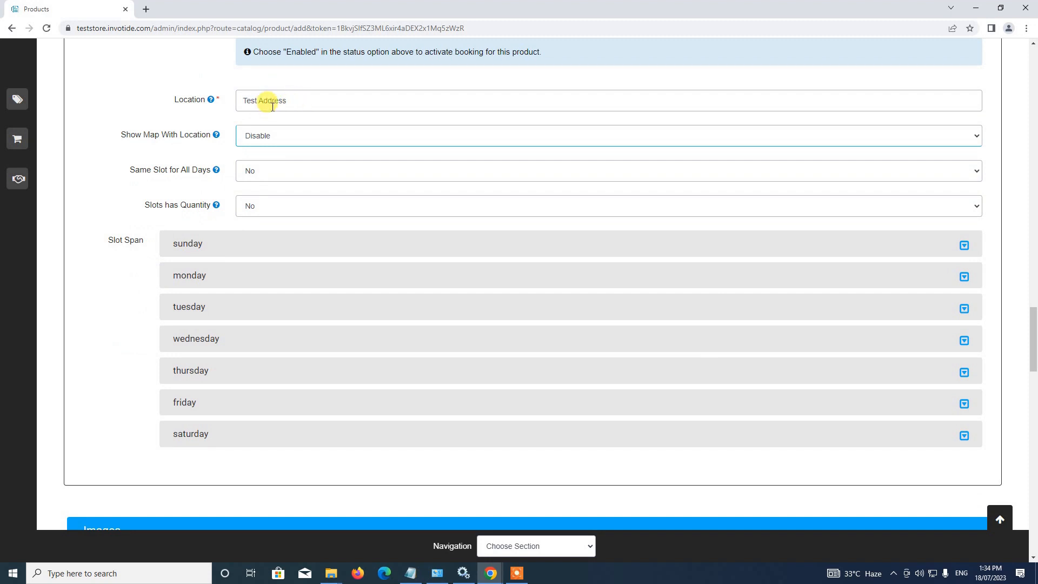
Step: Set Same Slot for All Days to Yes
{"action": "scroll", "coordinate": [255, 138], "scroll_direction": "down", "scroll_amount": 1}
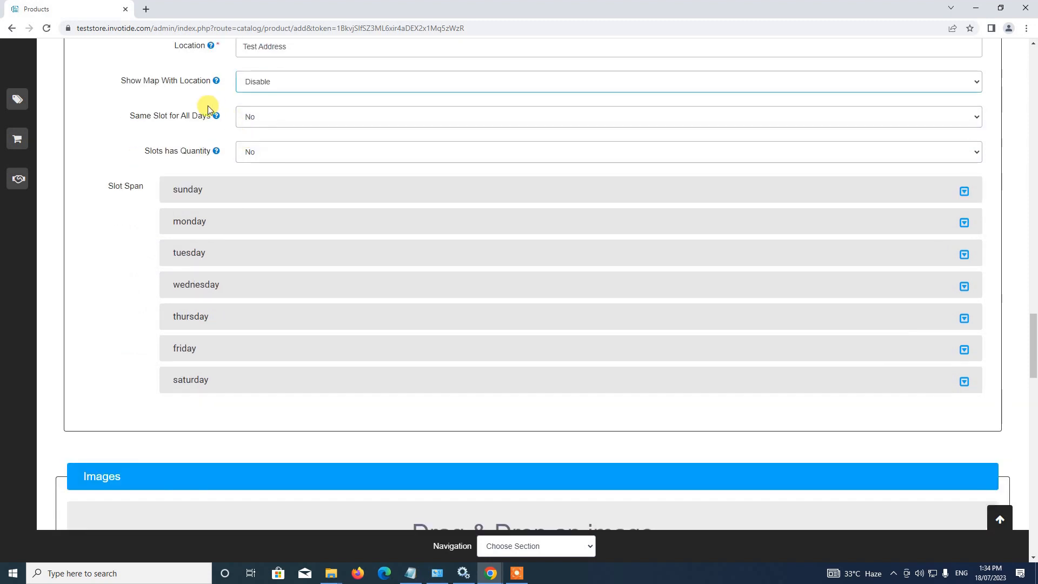
{"action": "scroll", "coordinate": [209, 108], "scroll_direction": "up", "scroll_amount": 1}
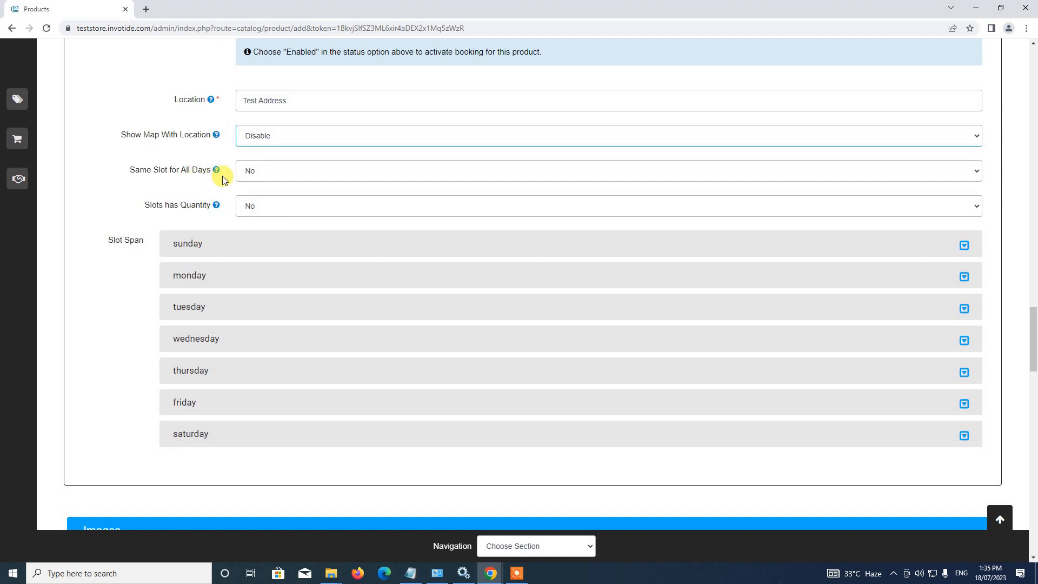
{"action": "left_click", "coordinate": [291, 174]}
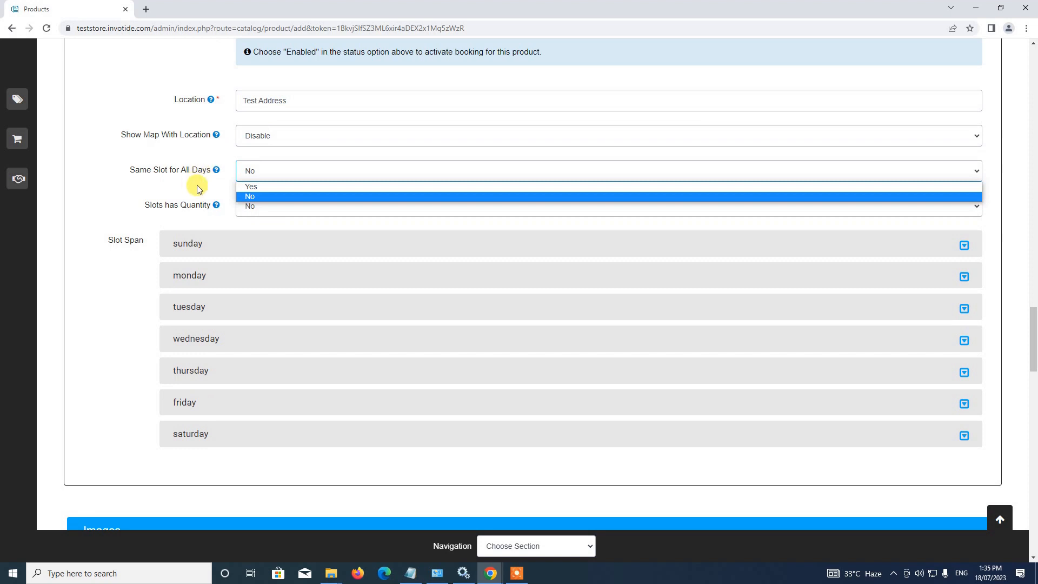
{"action": "left_click", "coordinate": [256, 188]}
{"action": "scroll", "coordinate": [261, 189], "scroll_direction": "down", "scroll_amount": 2}
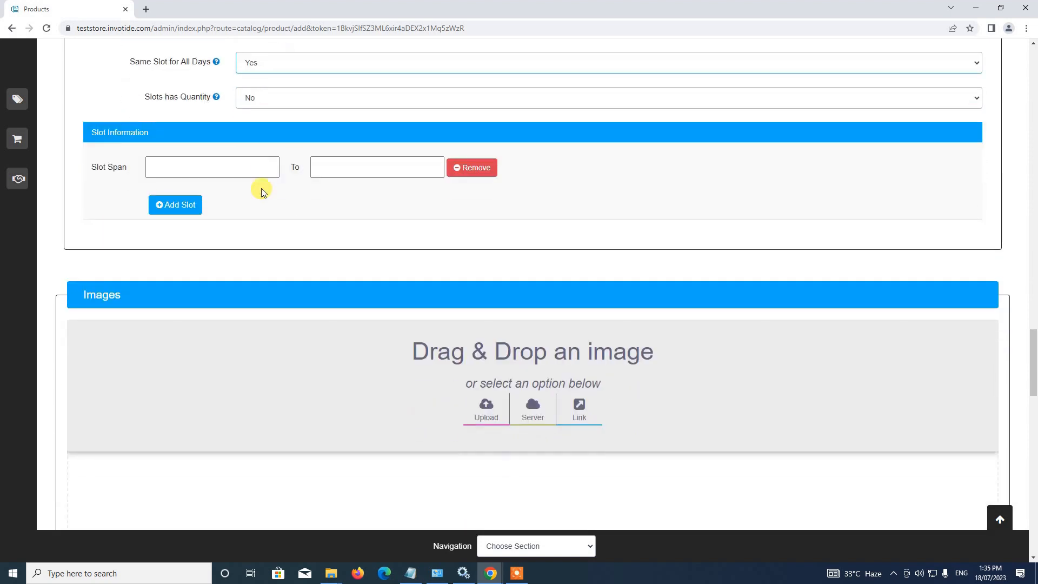
{"action": "scroll", "coordinate": [261, 192], "scroll_direction": "up", "scroll_amount": 2}
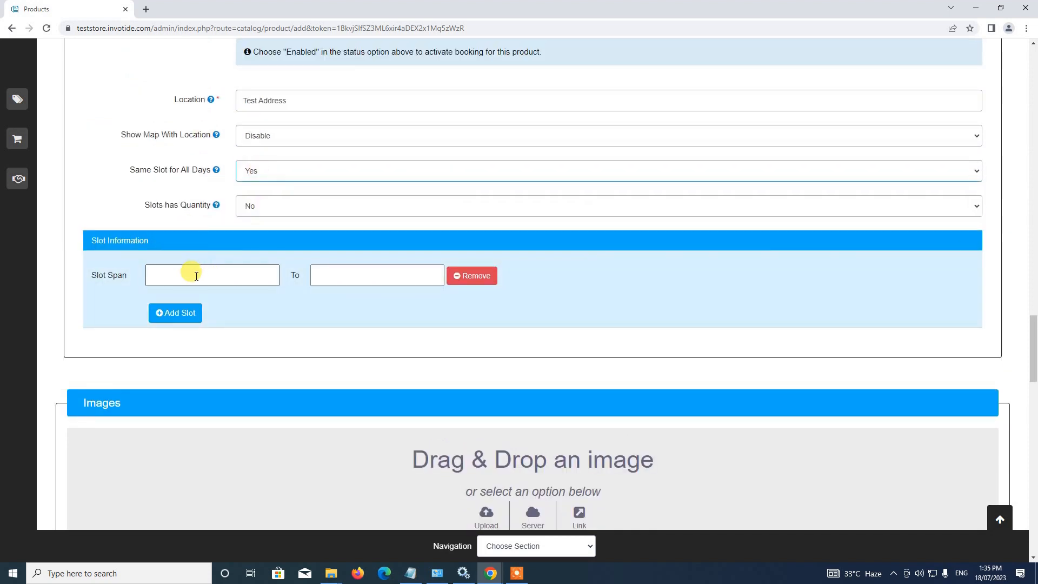
Step: Set the first slot span to 10:00–12:00 and add a second slot row
{"action": "left_click", "coordinate": [196, 275]}
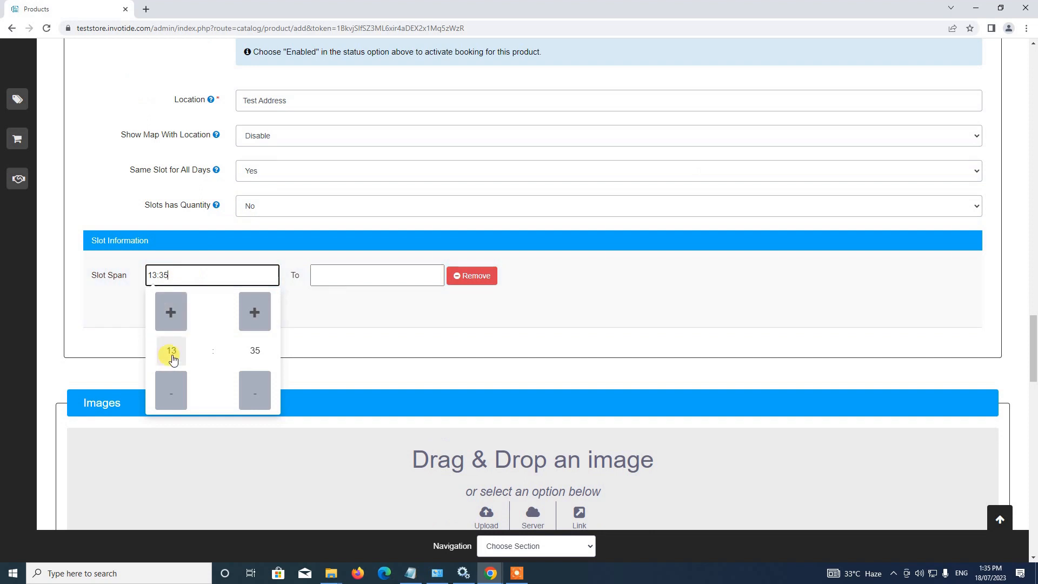
{"action": "left_click", "coordinate": [170, 352]}
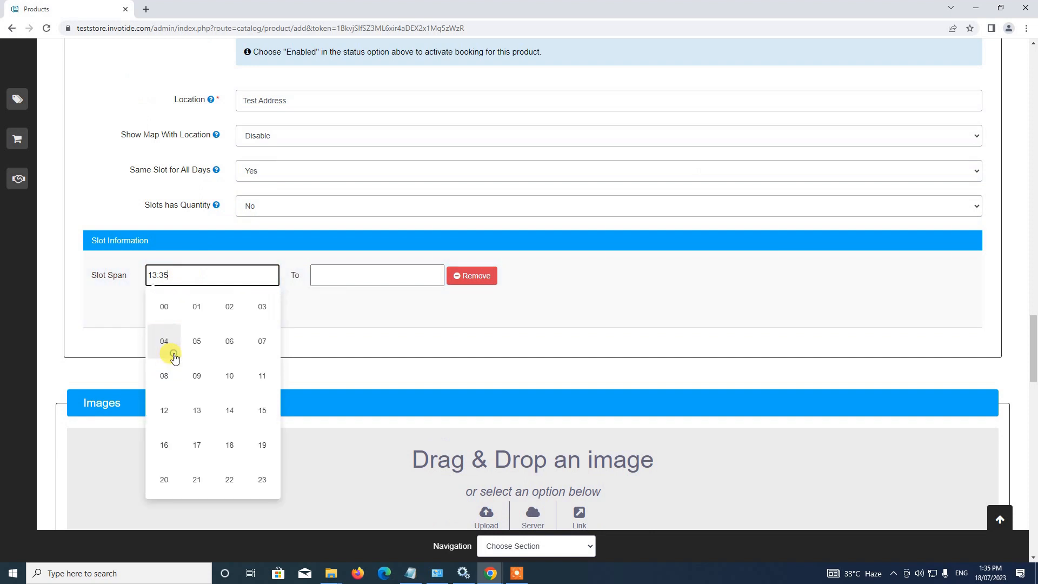
{"action": "left_click", "coordinate": [227, 375]}
{"action": "left_click", "coordinate": [251, 358]}
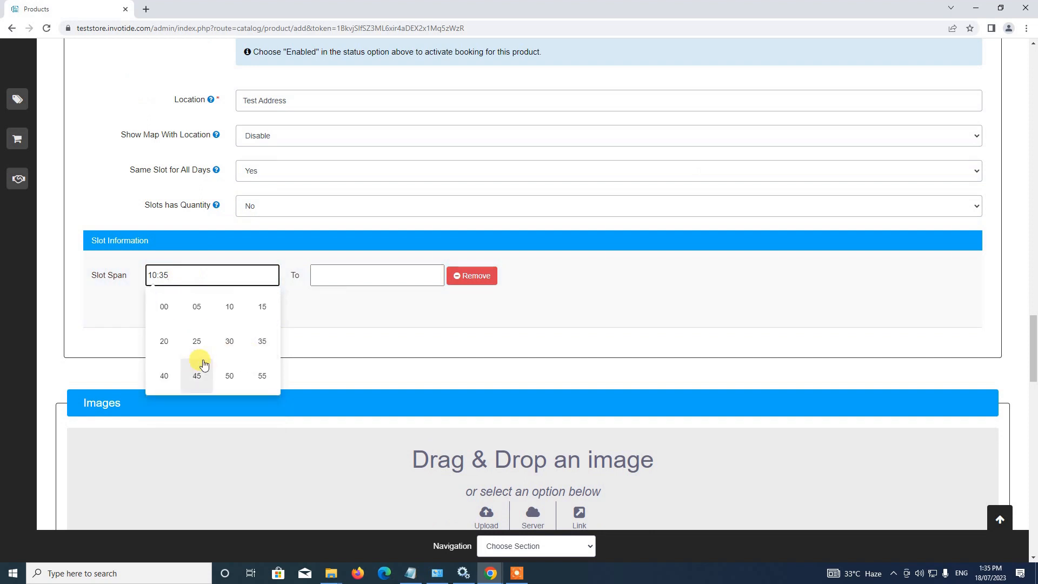
{"action": "left_click", "coordinate": [164, 307]}
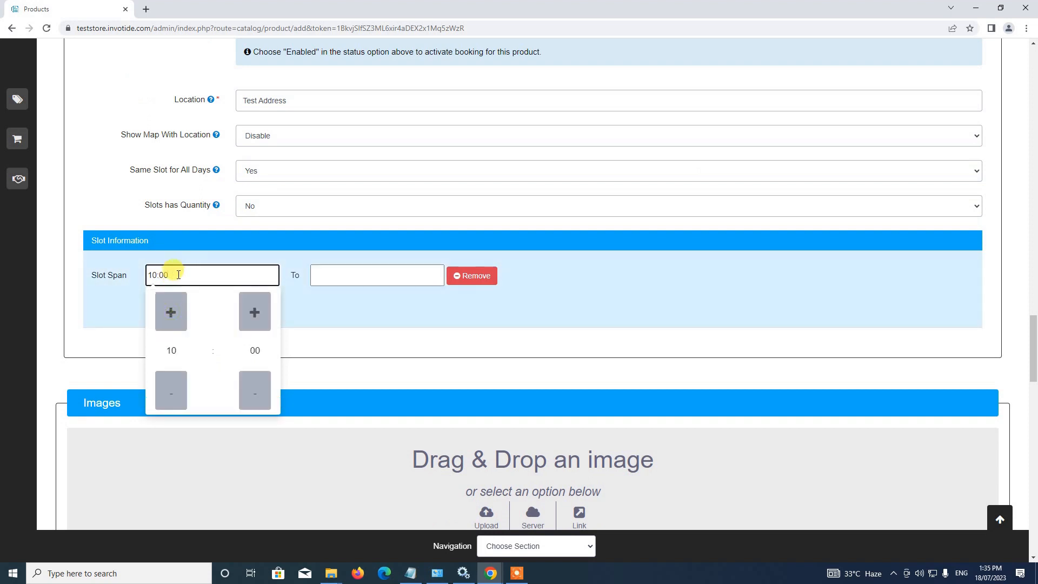
{"action": "left_click", "coordinate": [359, 274]}
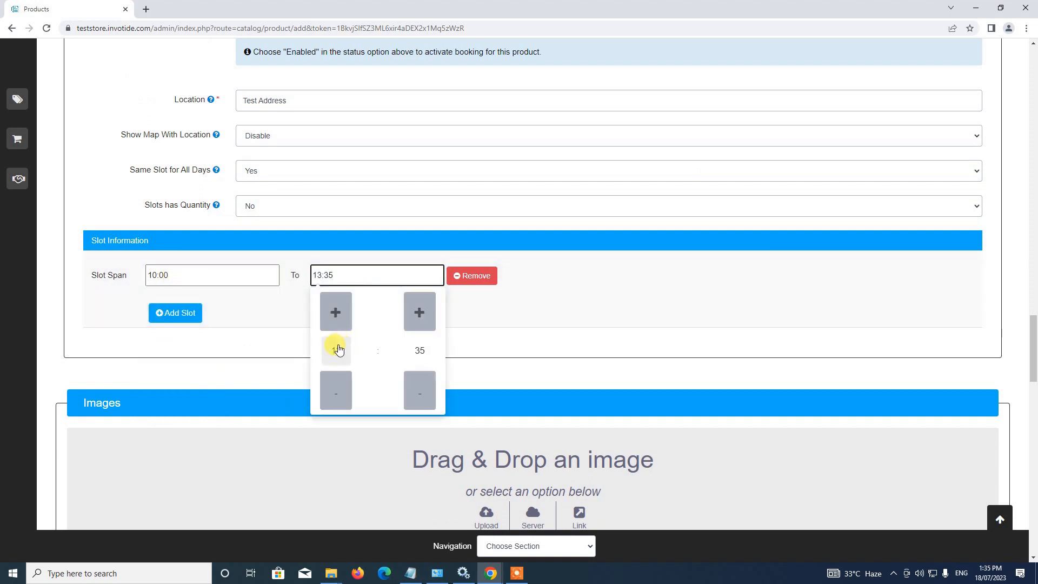
{"action": "left_click", "coordinate": [336, 350]}
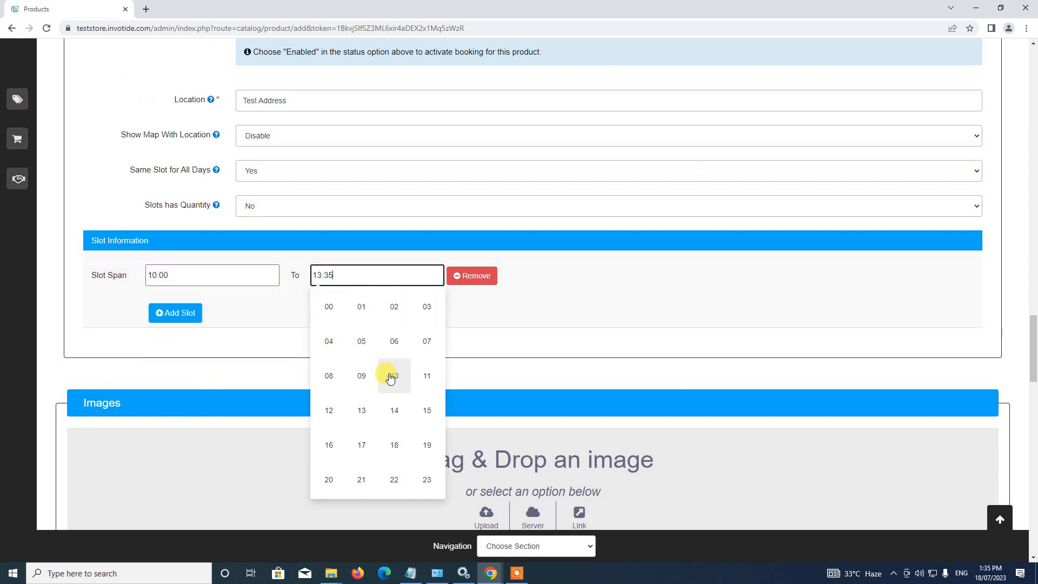
{"action": "left_click", "coordinate": [339, 414]}
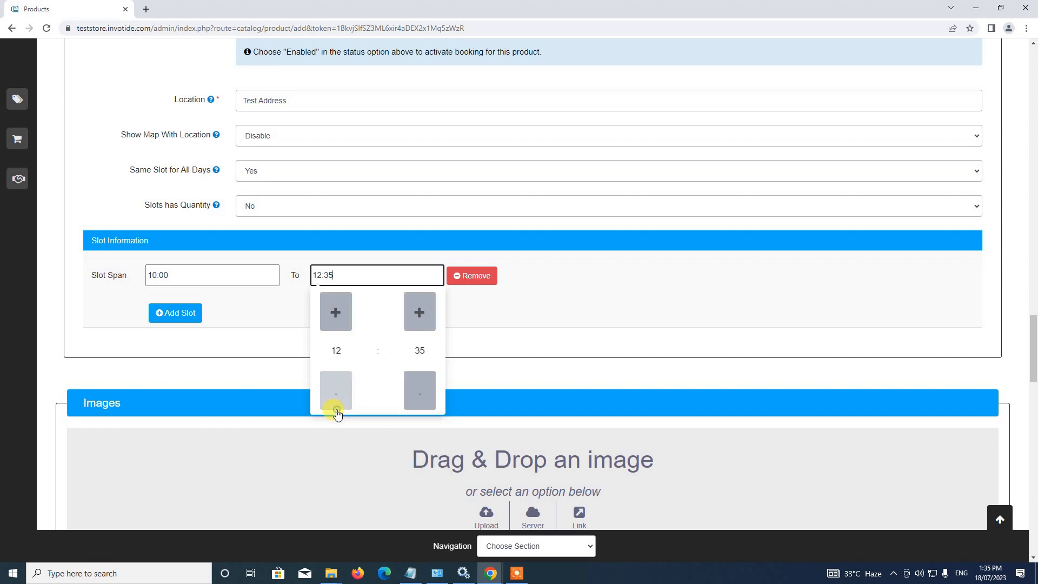
{"action": "left_click", "coordinate": [414, 353]}
{"action": "left_click", "coordinate": [331, 308]}
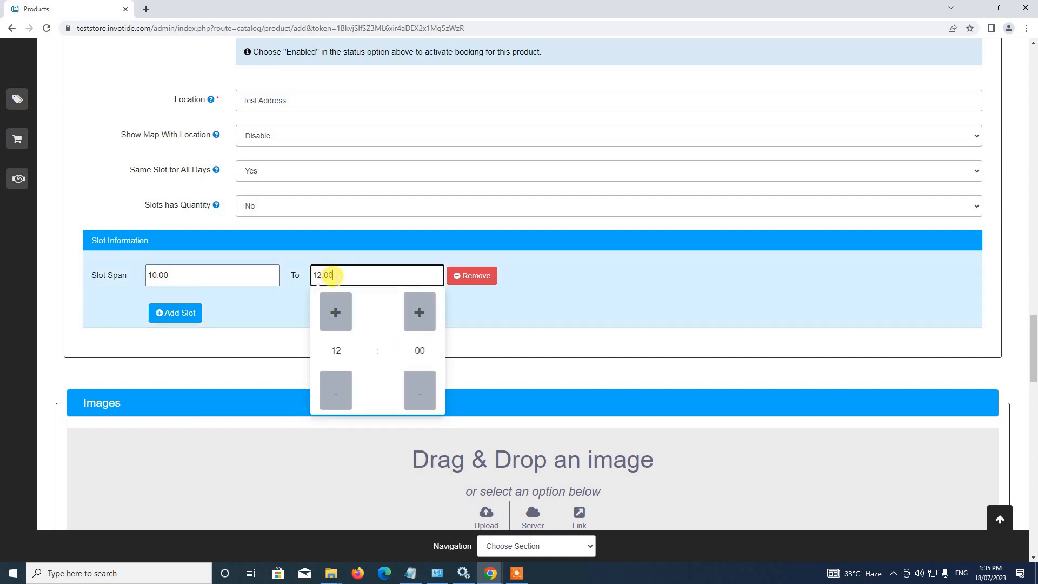
{"action": "left_click", "coordinate": [360, 250]}
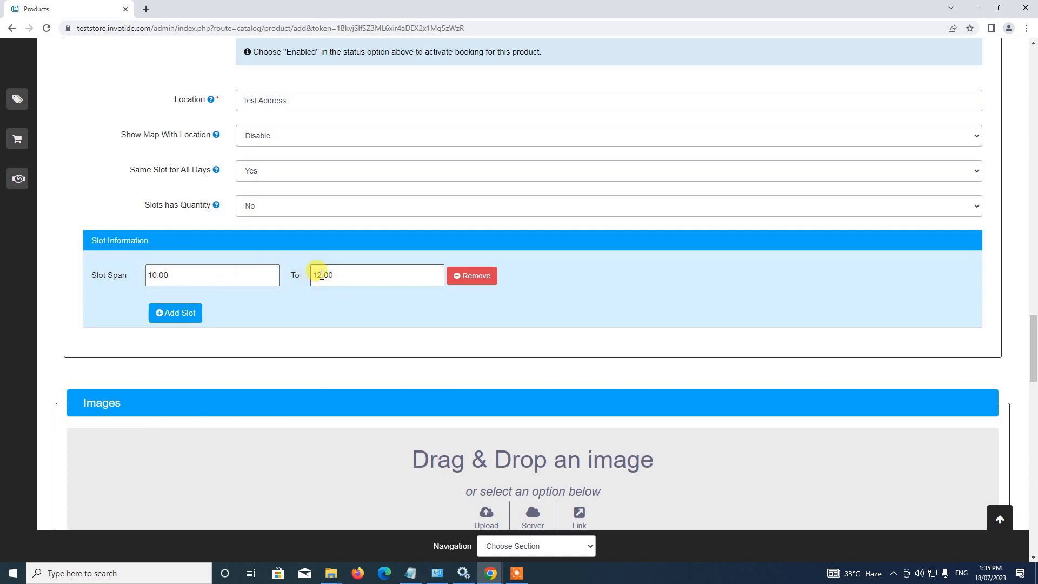
{"action": "left_click", "coordinate": [179, 310]}
Step: Set the second slot's start time to 13:00
{"action": "scroll", "coordinate": [262, 289], "scroll_direction": "down", "scroll_amount": 1}
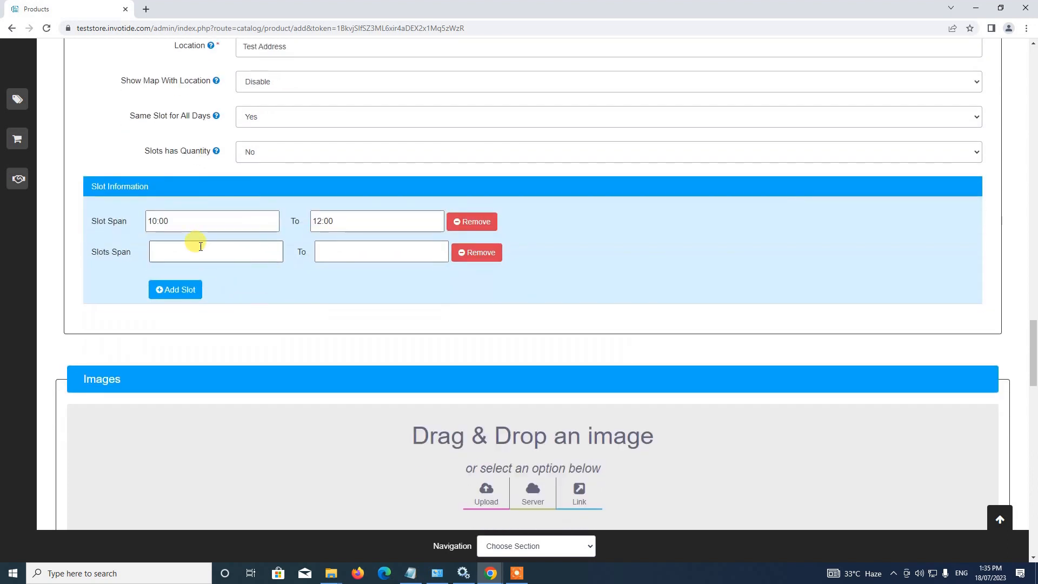
{"action": "left_click", "coordinate": [197, 253]}
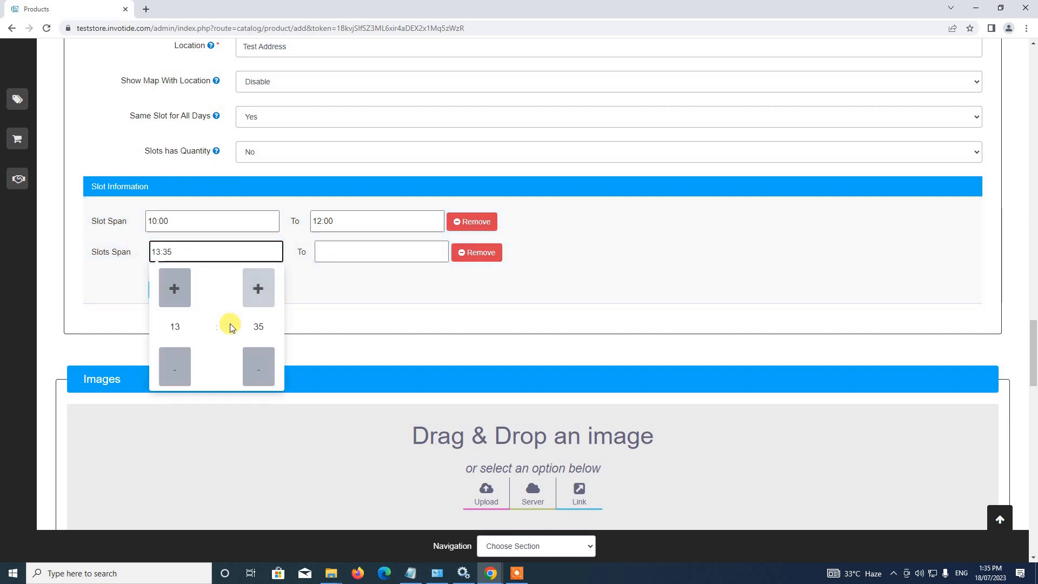
{"action": "left_click", "coordinate": [173, 326]}
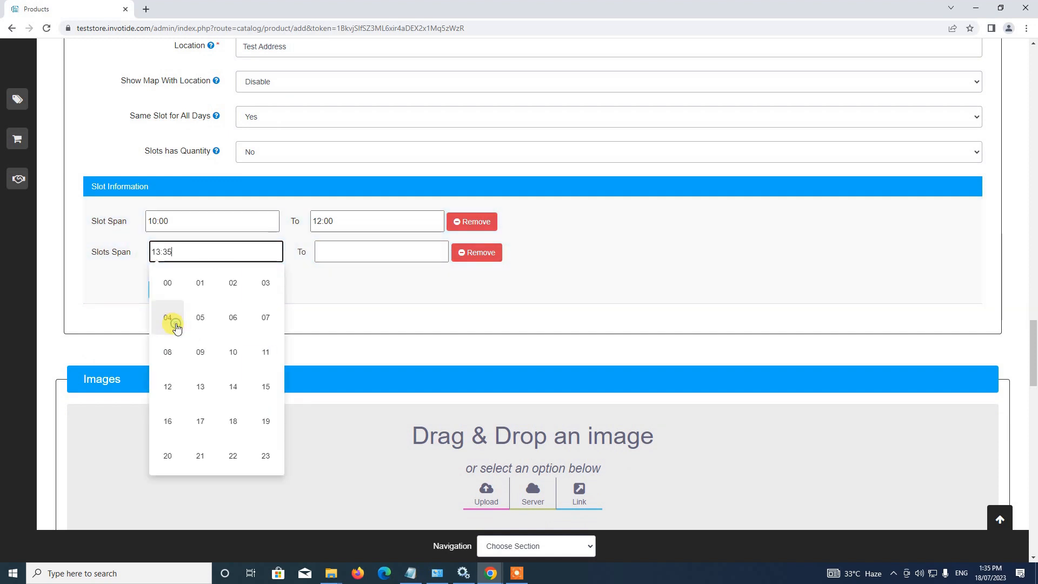
{"action": "left_click", "coordinate": [207, 390]}
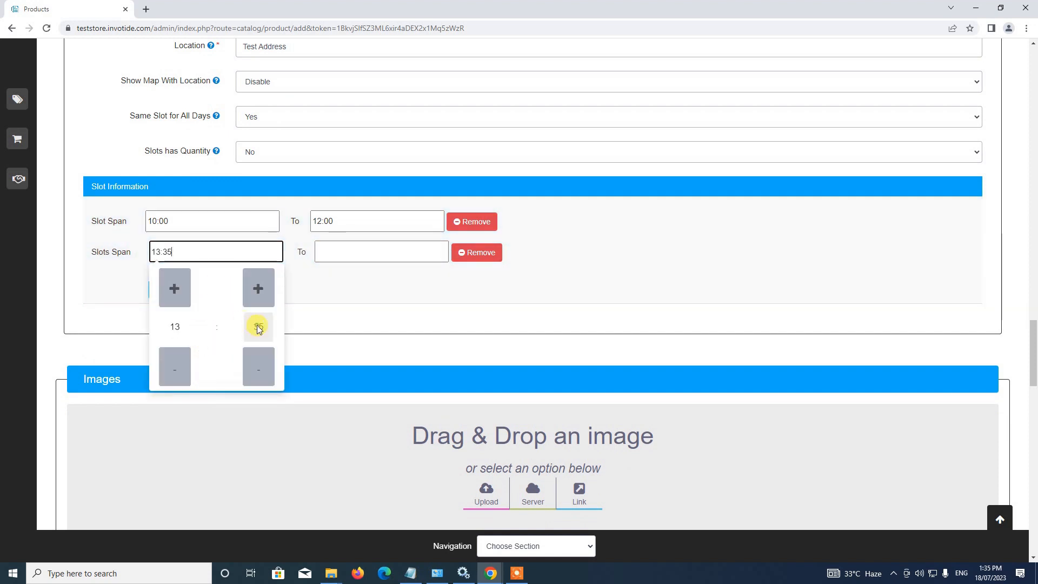
{"action": "left_click", "coordinate": [254, 325]}
{"action": "left_click", "coordinate": [168, 284]}
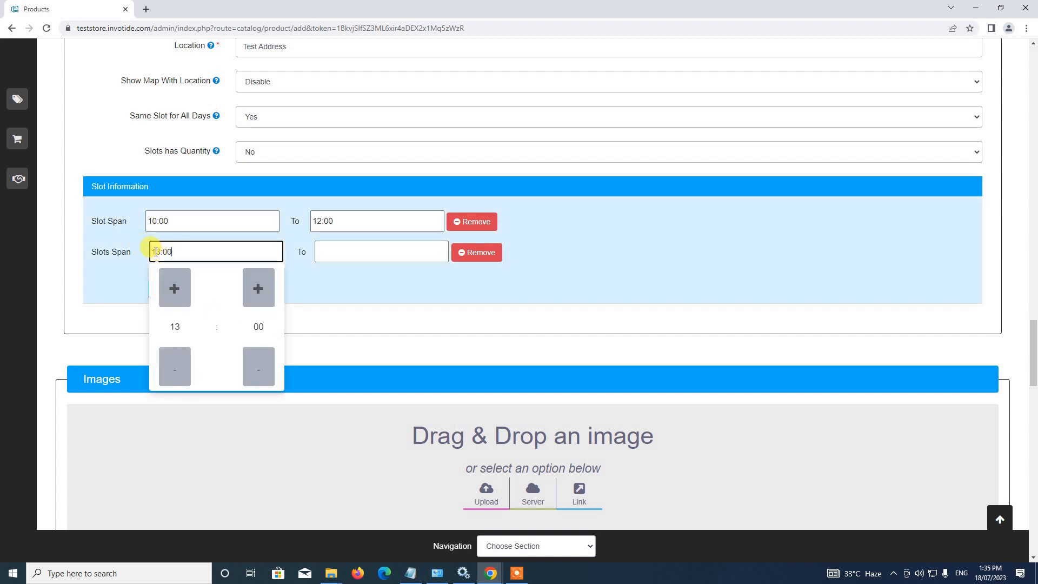
Step: Set the second slot's end time to 15:00
{"action": "left_click", "coordinate": [371, 290]}
{"action": "left_click", "coordinate": [360, 254]}
{"action": "left_click", "coordinate": [338, 326]}
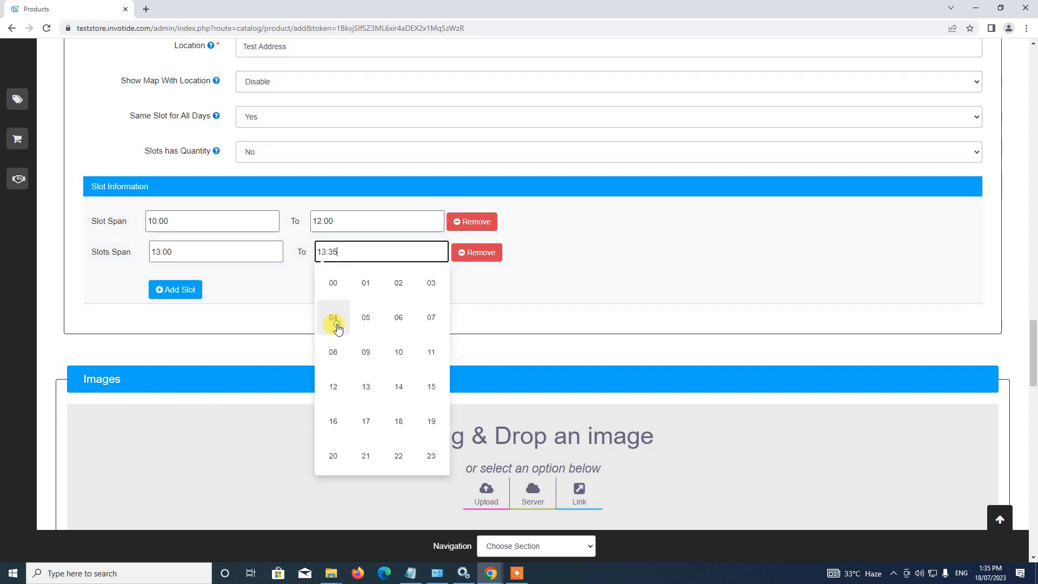
{"action": "left_click", "coordinate": [423, 389]}
{"action": "left_click", "coordinate": [419, 327]}
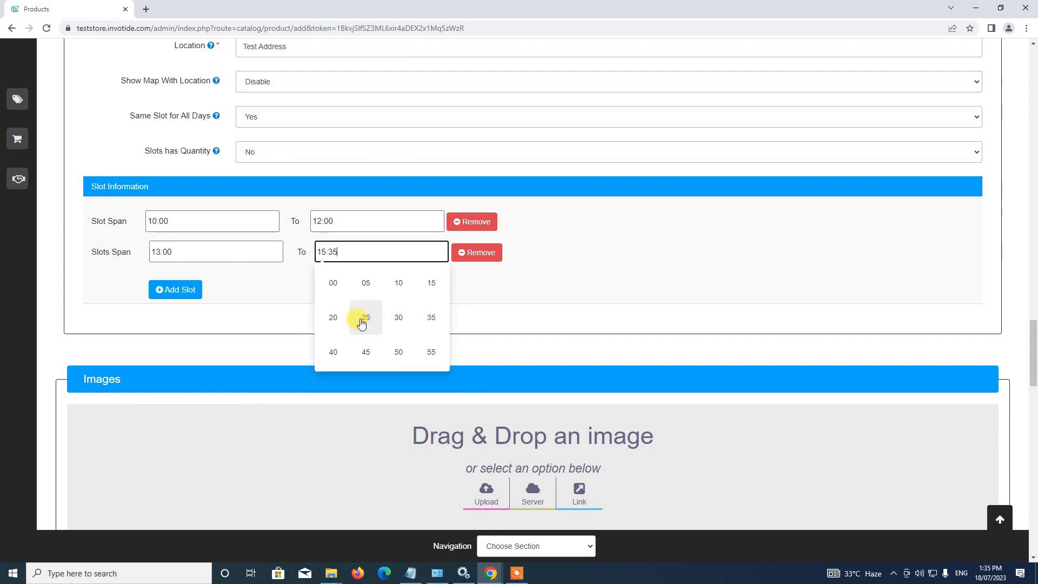
{"action": "left_click", "coordinate": [332, 282]}
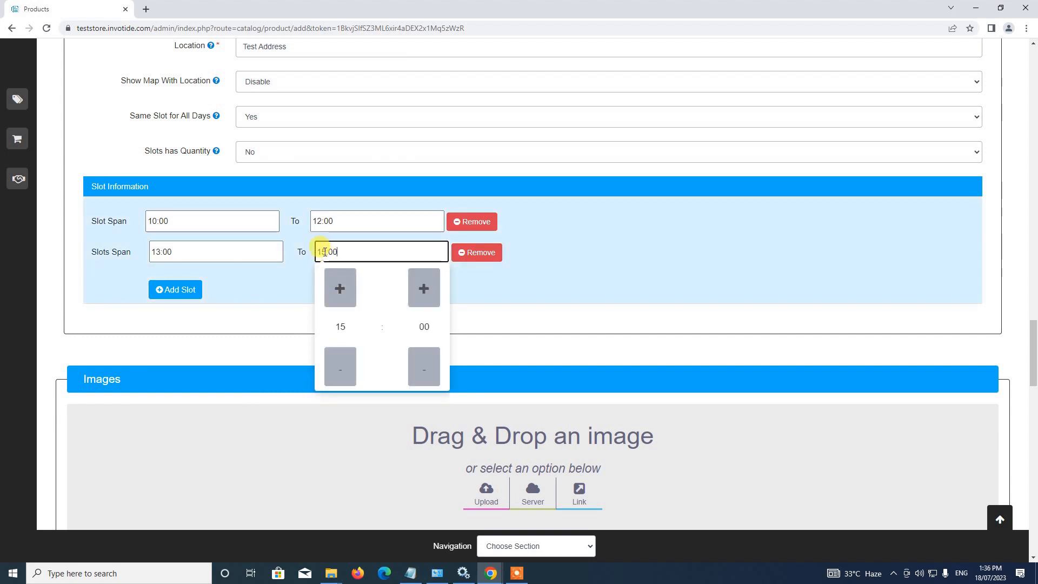
{"action": "left_click", "coordinate": [530, 295]}
{"action": "scroll", "coordinate": [508, 296], "scroll_direction": "down", "scroll_amount": 2}
{"action": "scroll", "coordinate": [441, 274], "scroll_direction": "up", "scroll_amount": 2}
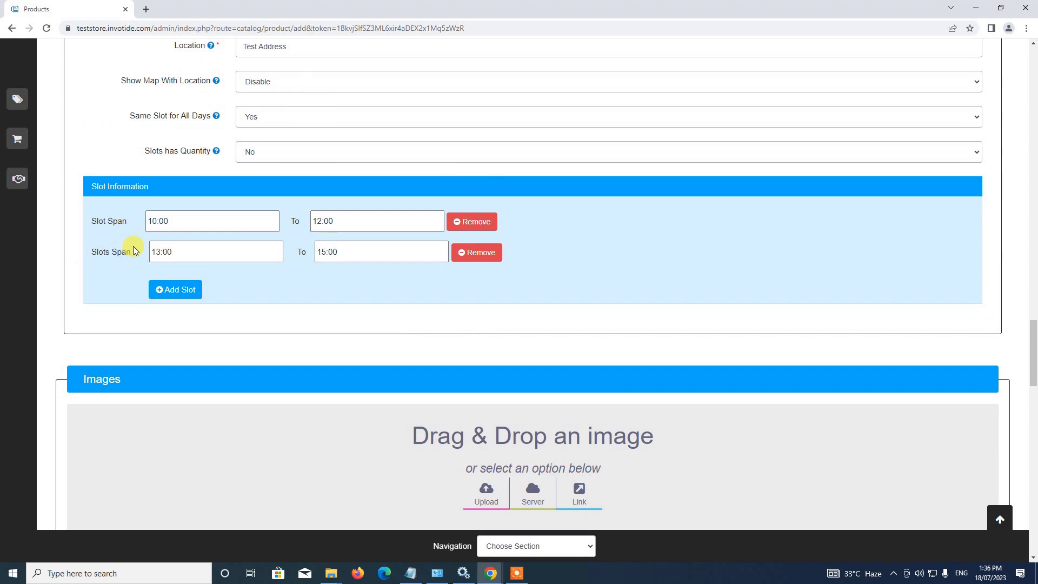
{"action": "scroll", "coordinate": [141, 241], "scroll_direction": "down", "scroll_amount": 1}
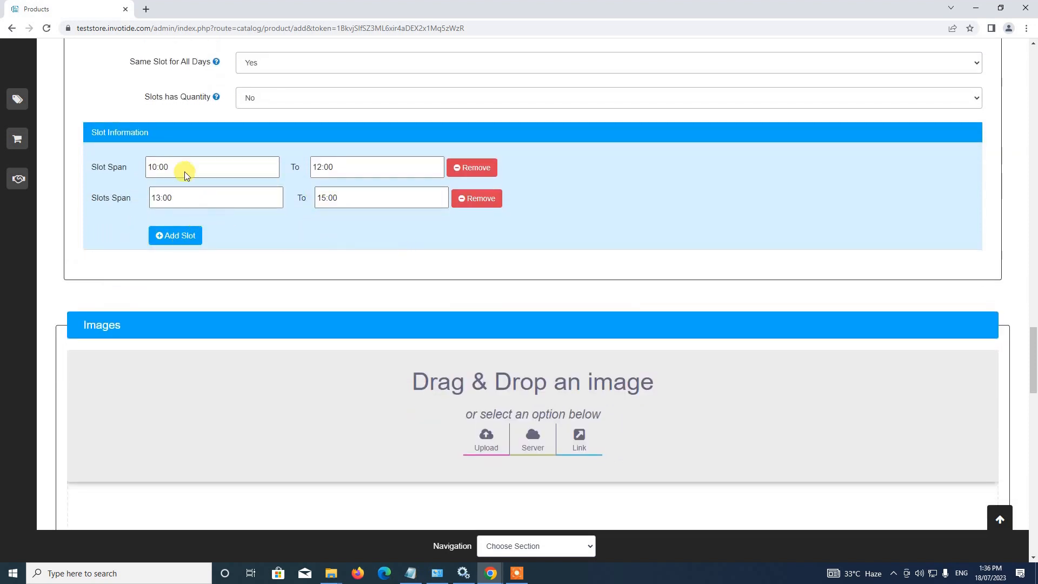
{"action": "scroll", "coordinate": [310, 233], "scroll_direction": "down", "scroll_amount": 2}
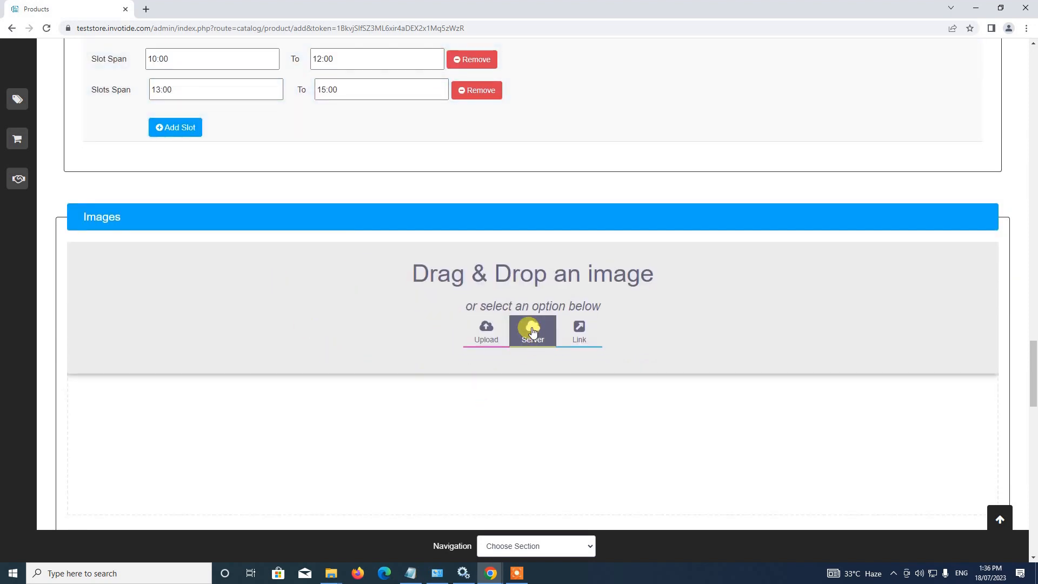
Step: Use image-soon.png from page 2 of the server Image Manager as the product image
{"action": "left_click", "coordinate": [531, 331]}
{"action": "scroll", "coordinate": [519, 315], "scroll_direction": "down", "scroll_amount": 4}
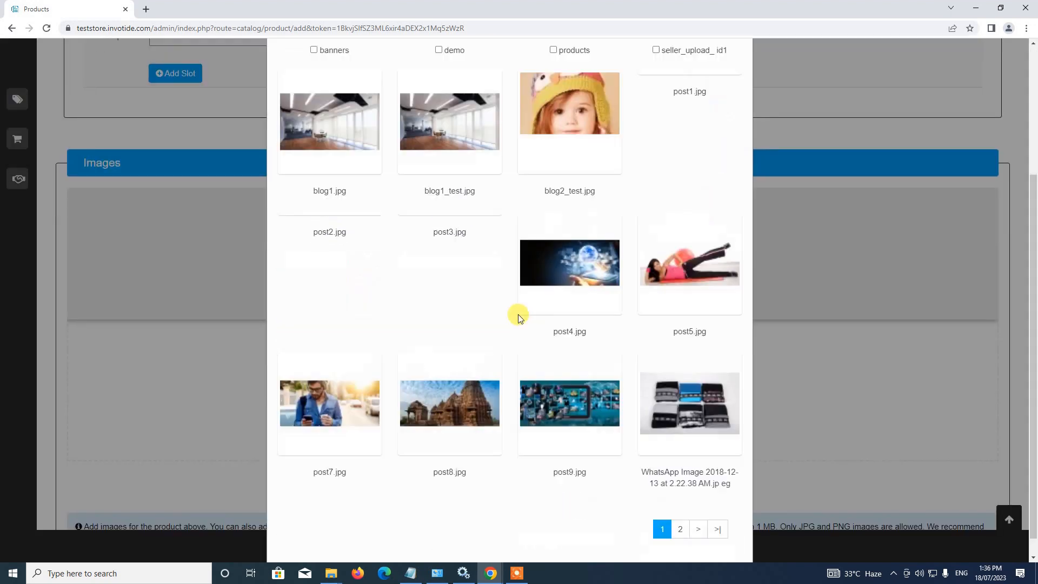
{"action": "left_click", "coordinate": [679, 509]}
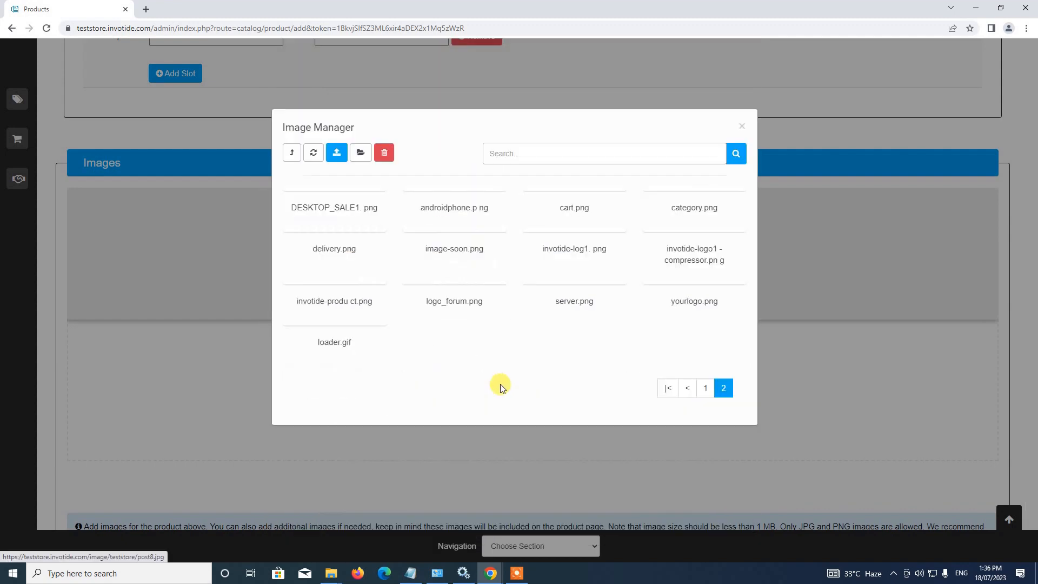
{"action": "left_click", "coordinate": [460, 324]}
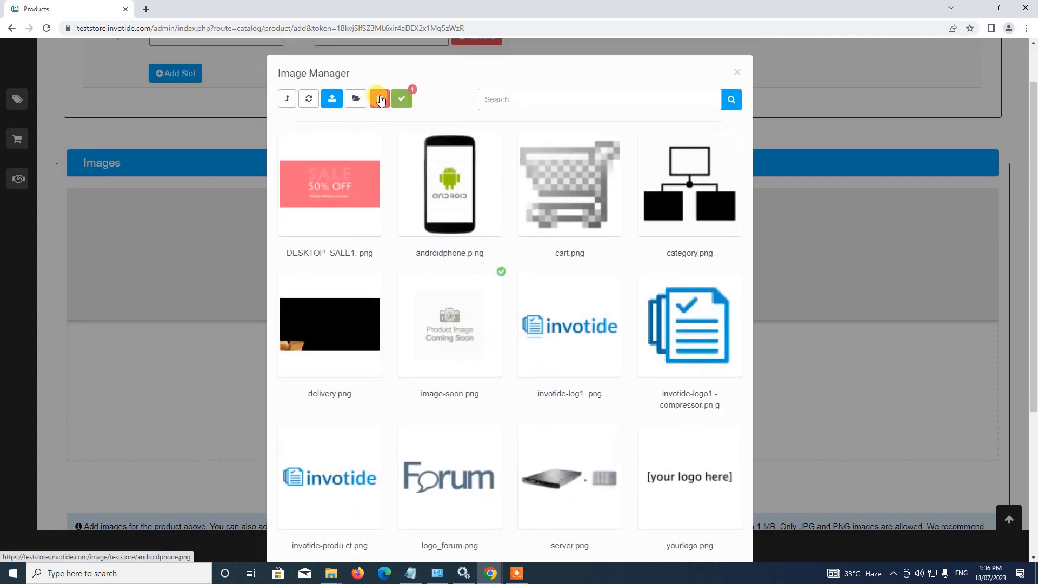
{"action": "left_click", "coordinate": [409, 108]}
{"action": "scroll", "coordinate": [416, 265], "scroll_direction": "down", "scroll_amount": 4}
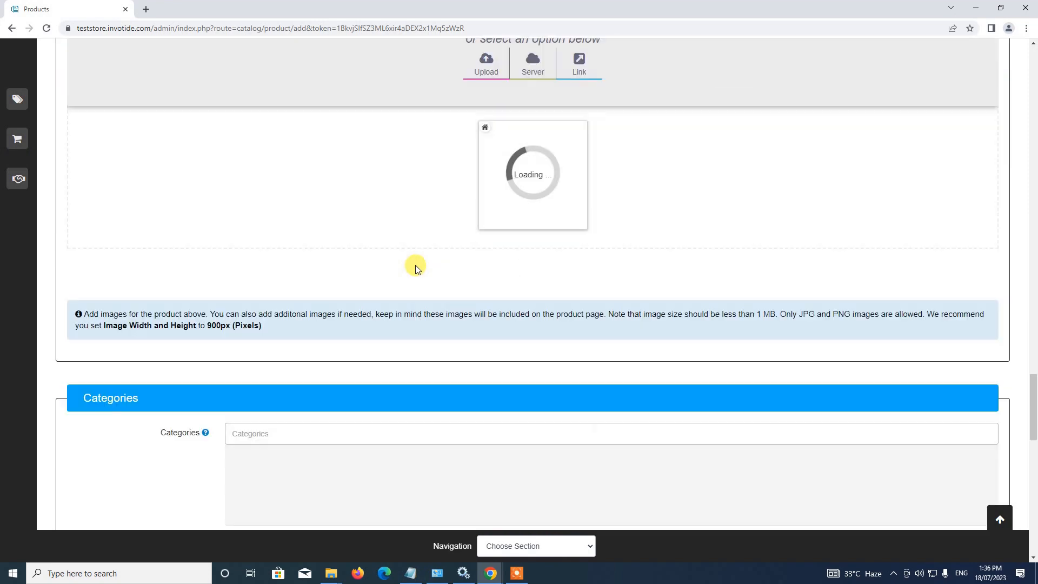
{"action": "scroll", "coordinate": [401, 238], "scroll_direction": "up", "scroll_amount": 1}
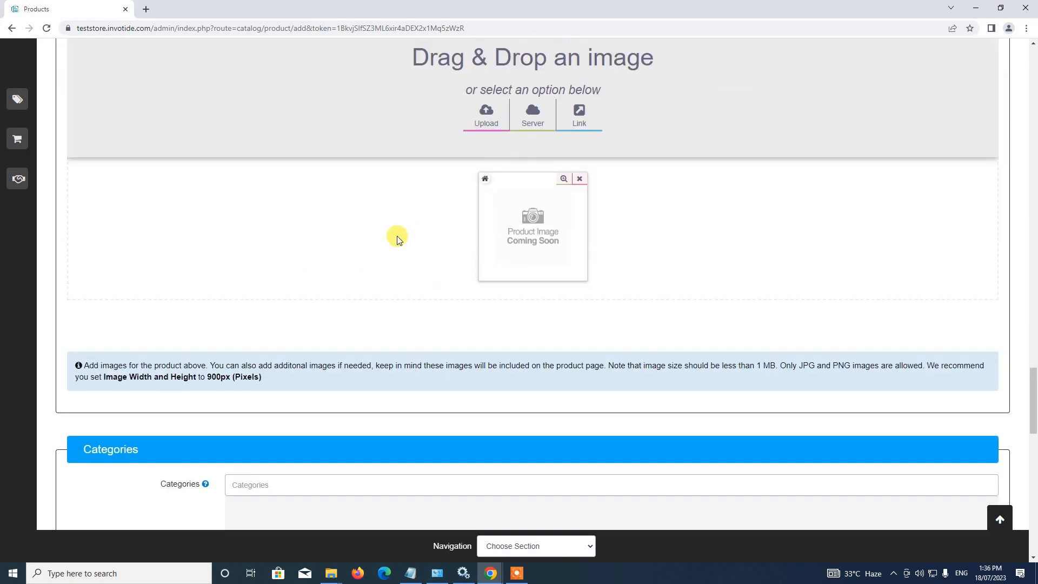
{"action": "scroll", "coordinate": [338, 238], "scroll_direction": "up", "scroll_amount": 3}
{"action": "scroll", "coordinate": [343, 259], "scroll_direction": "down", "scroll_amount": 9}
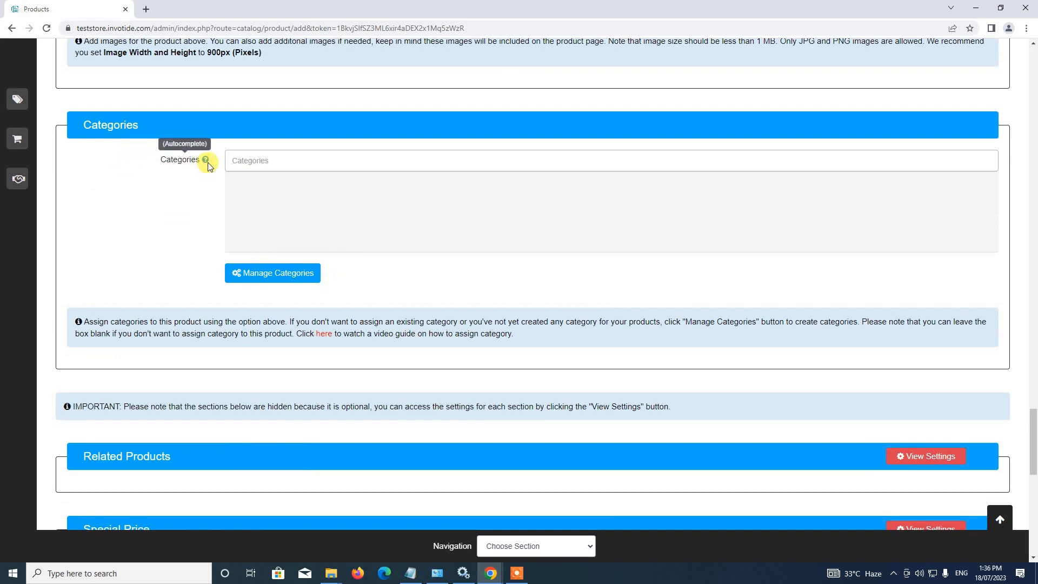
Step: Assign the product to the Dresses category
{"action": "left_click", "coordinate": [279, 162]}
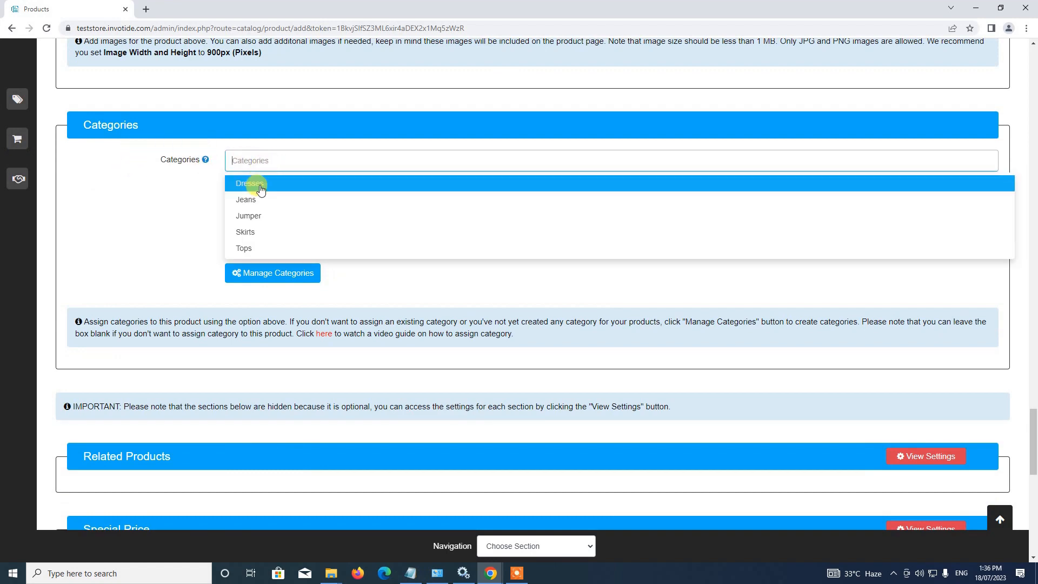
{"action": "left_click", "coordinate": [259, 180]}
{"action": "scroll", "coordinate": [277, 206], "scroll_direction": "down", "scroll_amount": 2}
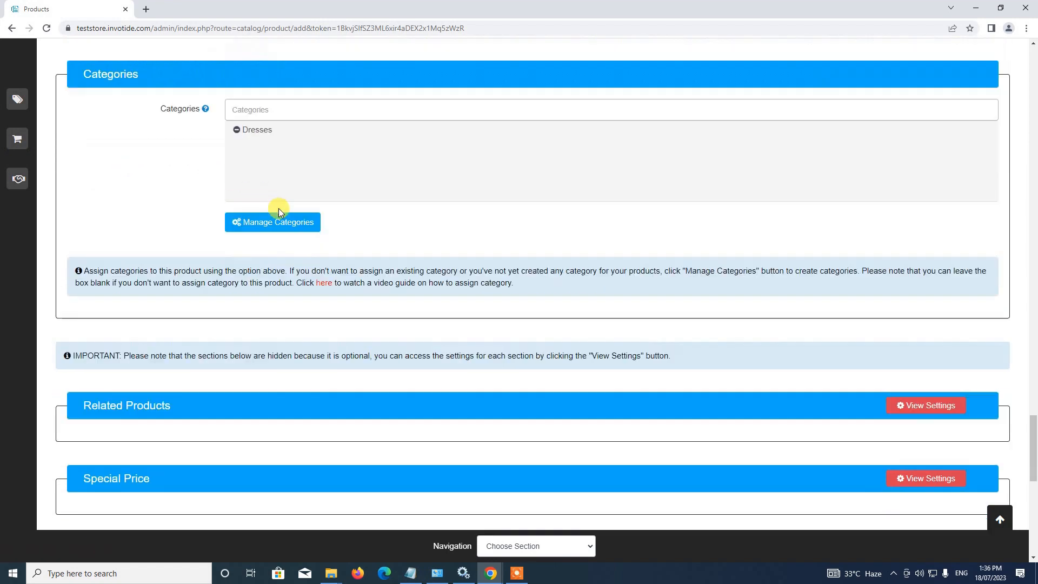
{"action": "scroll", "coordinate": [270, 195], "scroll_direction": "up", "scroll_amount": 2}
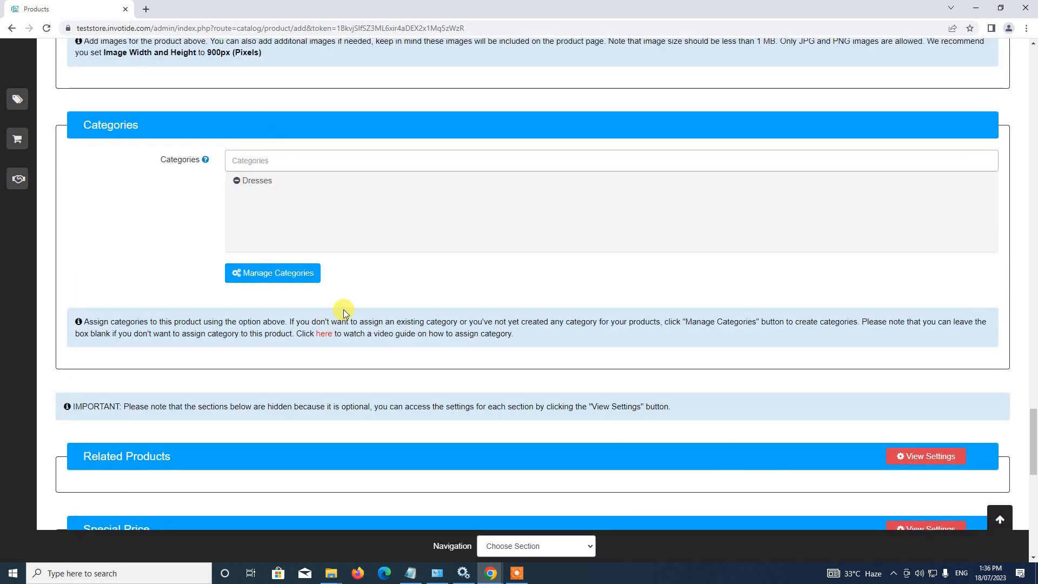
{"action": "scroll", "coordinate": [307, 367], "scroll_direction": "down", "scroll_amount": 4}
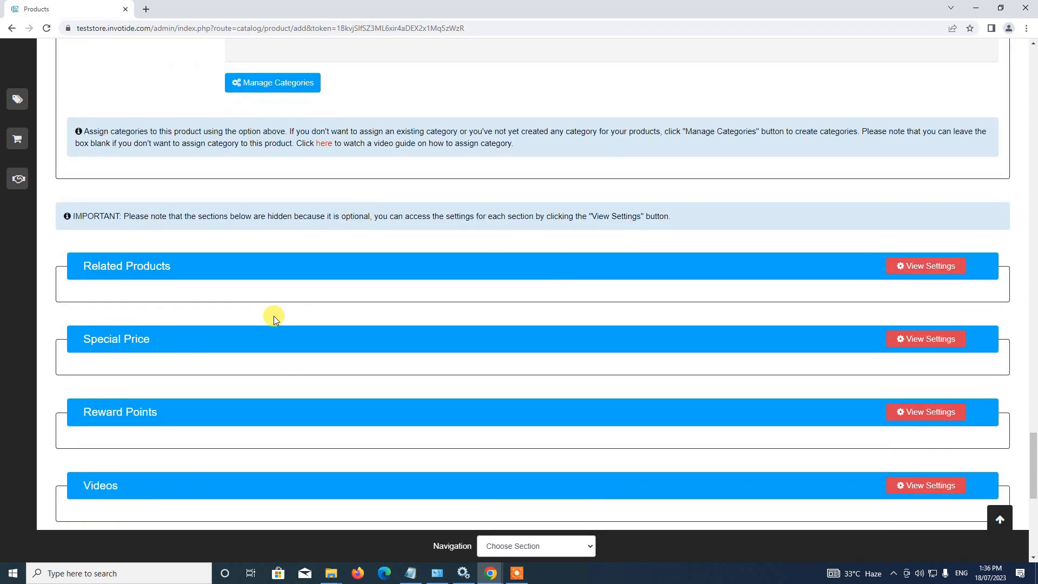
{"action": "scroll", "coordinate": [273, 316], "scroll_direction": "down", "scroll_amount": 3}
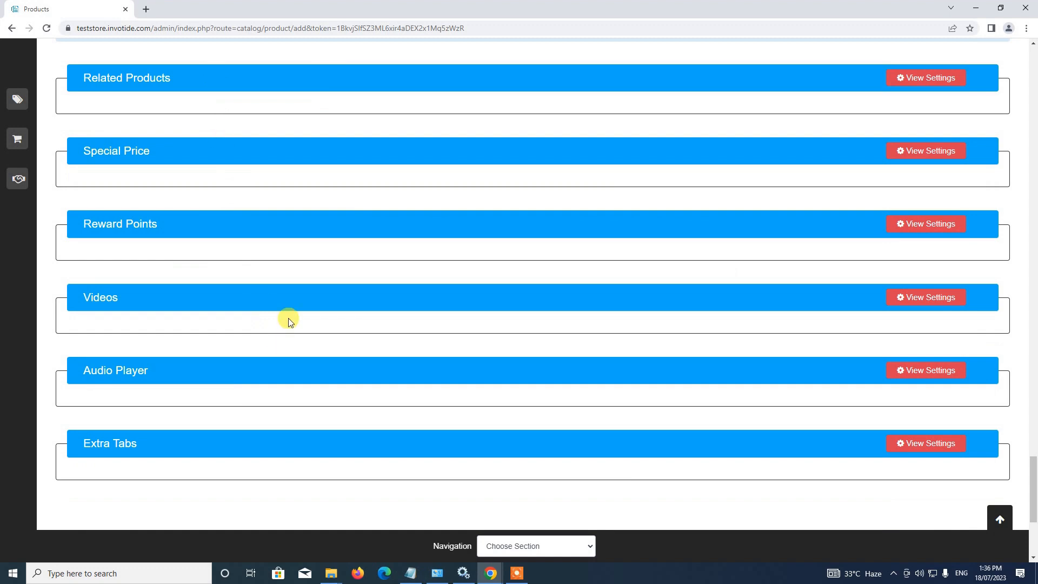
{"action": "scroll", "coordinate": [298, 303], "scroll_direction": "up", "scroll_amount": 5}
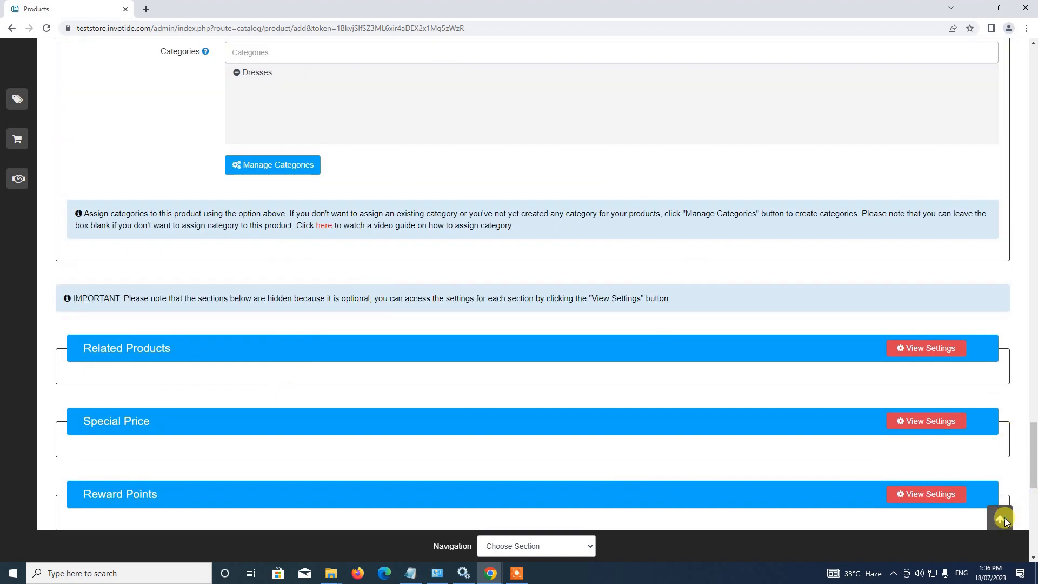
Step: Save the Demo Booking product, now listed as ID 108 at $400
{"action": "left_click", "coordinate": [1003, 519]}
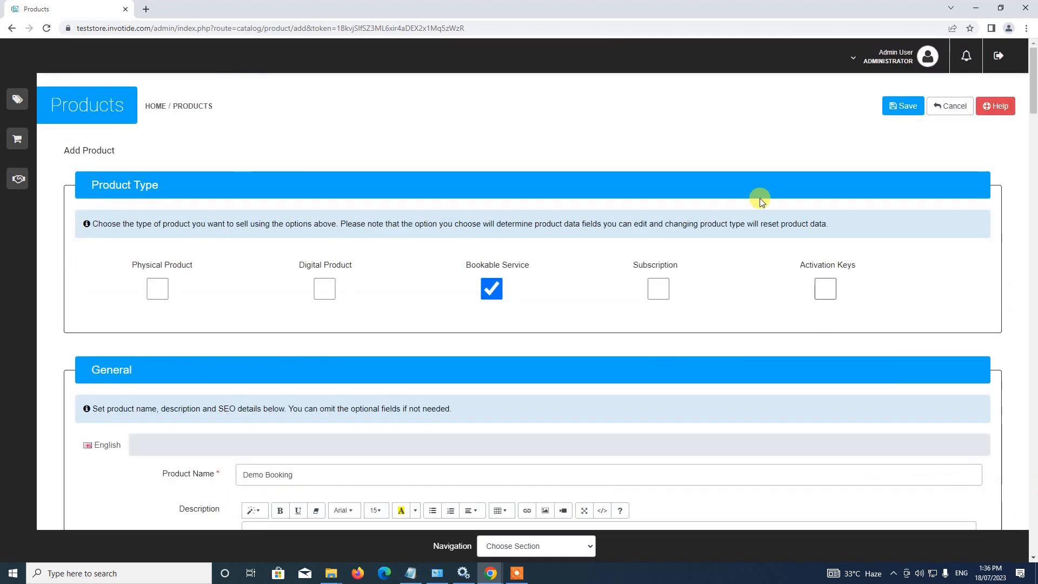
{"action": "left_click", "coordinate": [900, 116]}
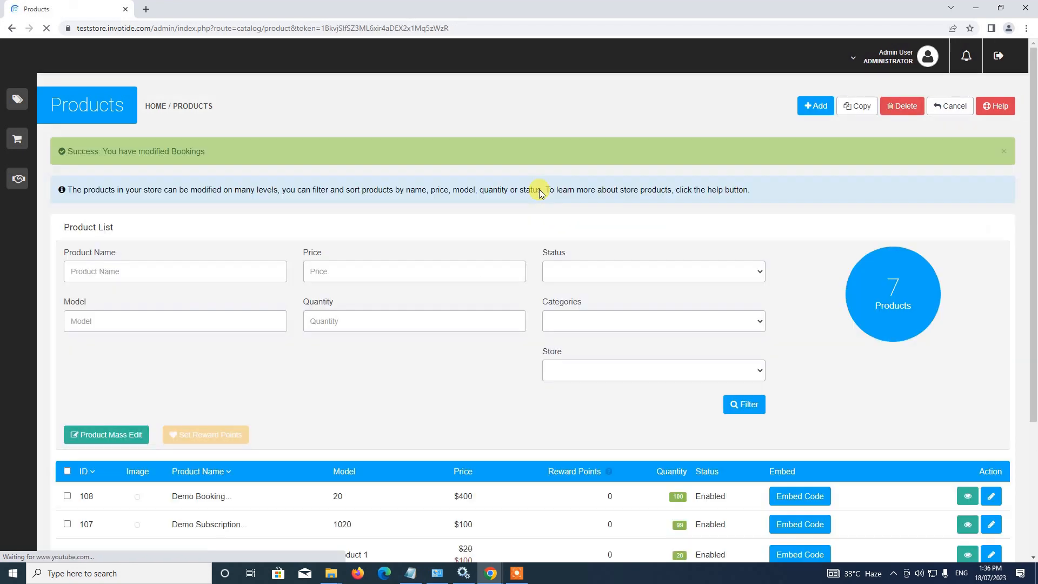
{"action": "scroll", "coordinate": [459, 168], "scroll_direction": "down", "scroll_amount": 5}
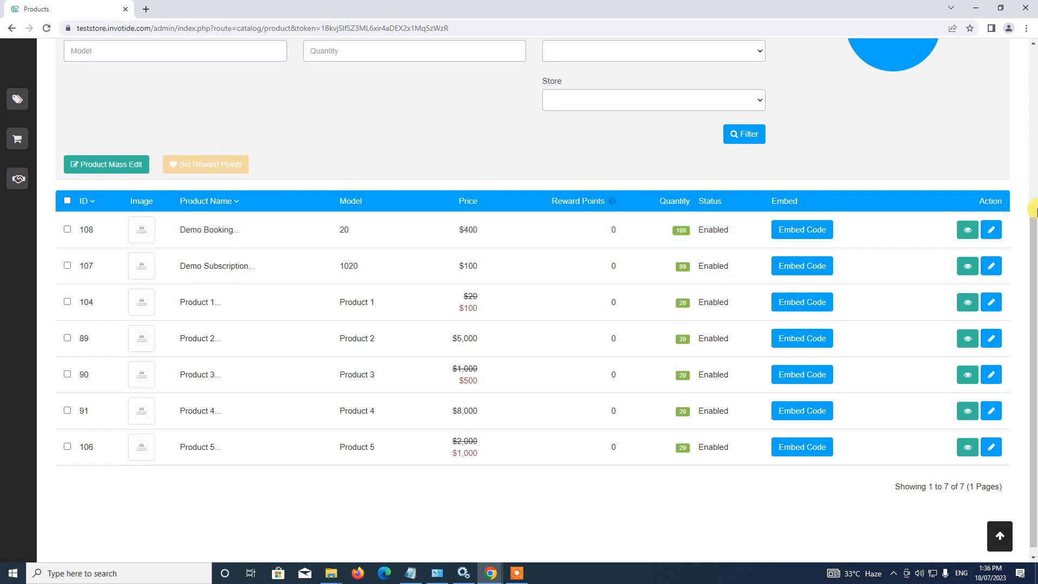
Step: Reopen Demo Booking (ID 108) and re-save it, getting 'Success: You have modified Bookings'
{"action": "left_click", "coordinate": [991, 232]}
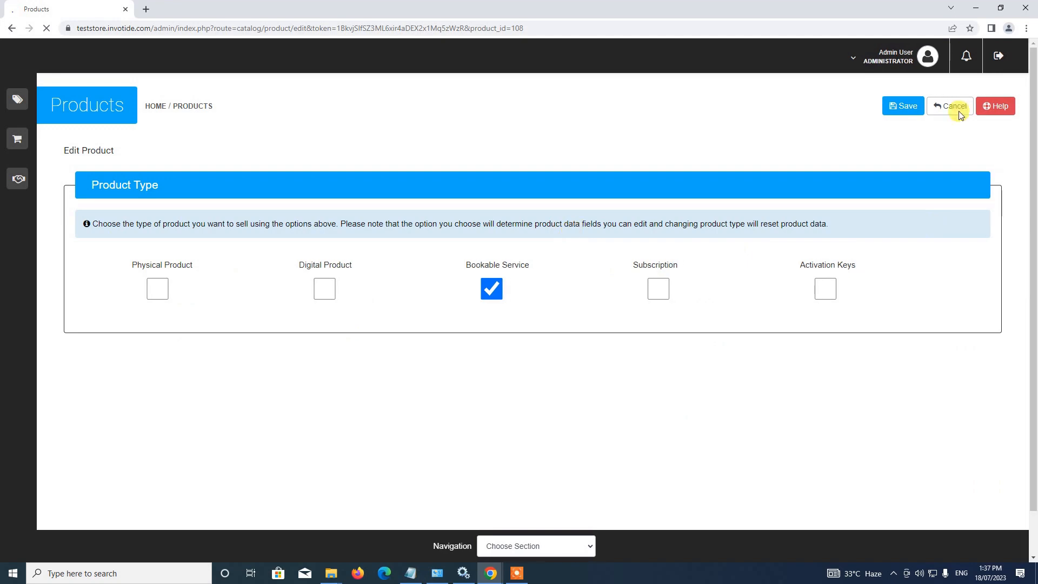
{"action": "scroll", "coordinate": [350, 278], "scroll_direction": "down", "scroll_amount": 20}
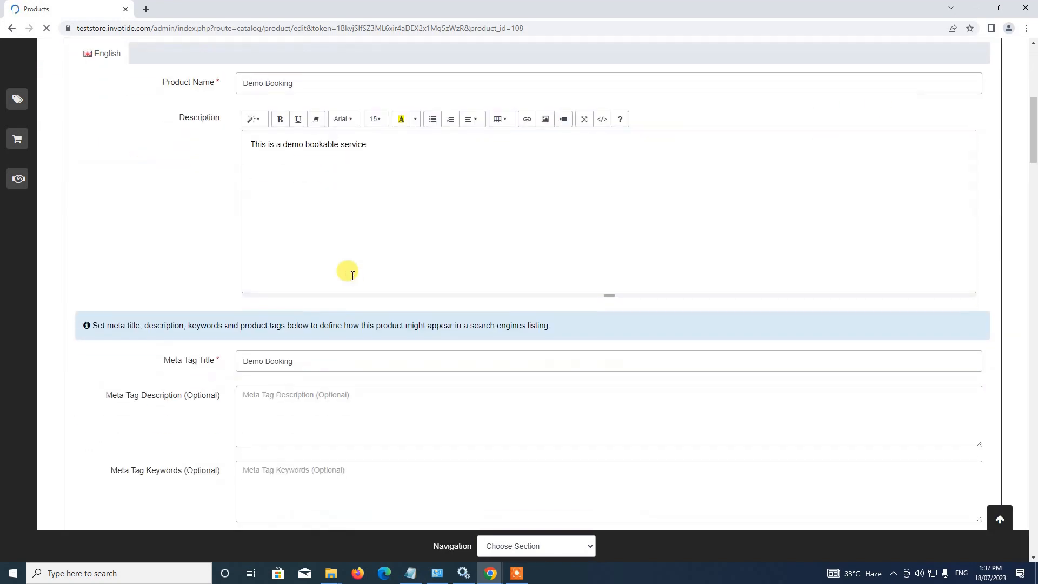
{"action": "scroll", "coordinate": [352, 276], "scroll_direction": "down", "scroll_amount": 10}
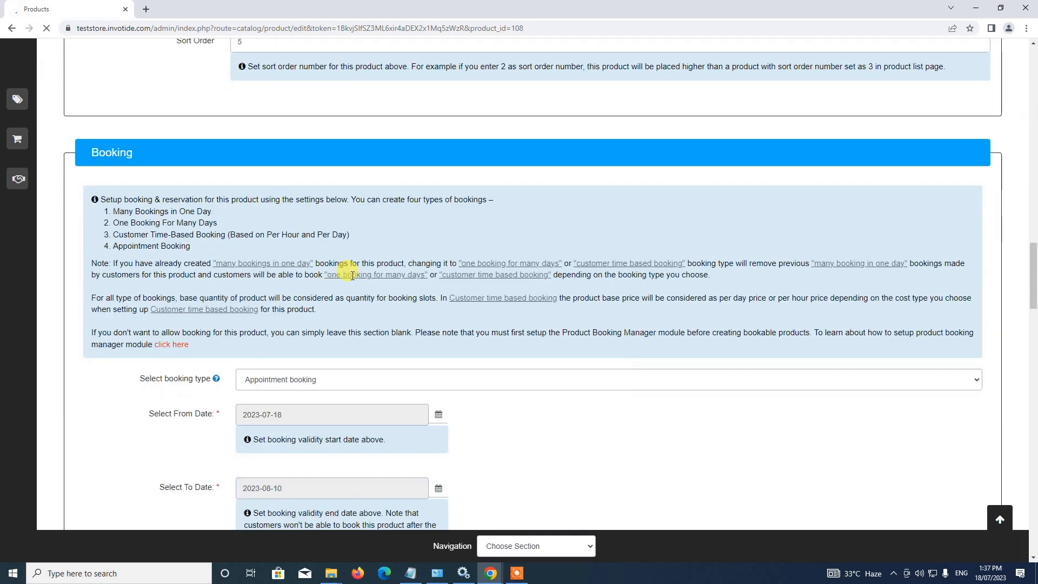
{"action": "scroll", "coordinate": [308, 326], "scroll_direction": "down", "scroll_amount": 3}
{"action": "scroll", "coordinate": [308, 326], "scroll_direction": "down", "scroll_amount": 3}
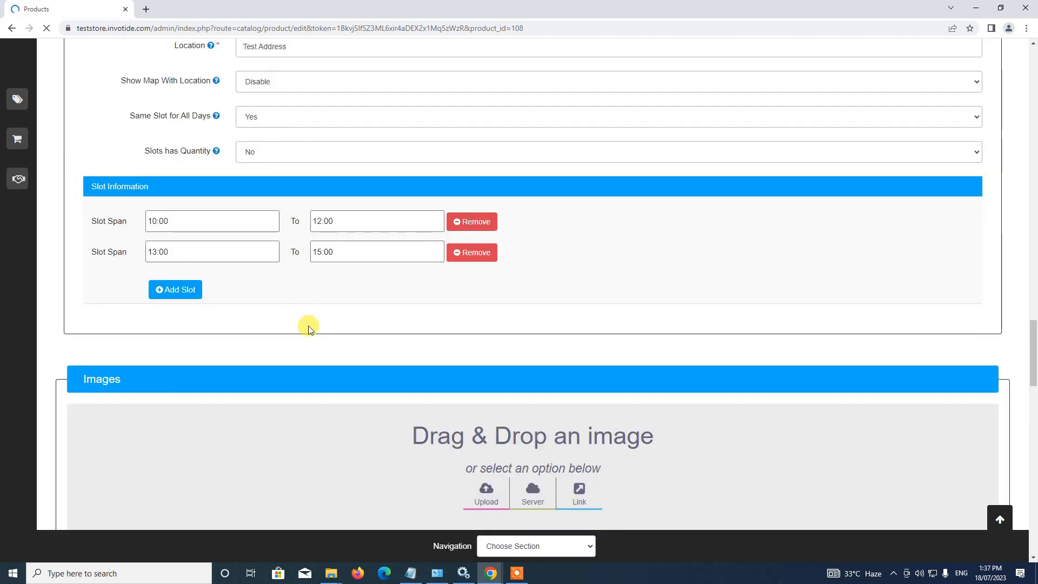
{"action": "scroll", "coordinate": [308, 326], "scroll_direction": "up", "scroll_amount": 5}
{"action": "scroll", "coordinate": [307, 324], "scroll_direction": "down", "scroll_amount": 4}
{"action": "scroll", "coordinate": [303, 322], "scroll_direction": "up", "scroll_amount": 5}
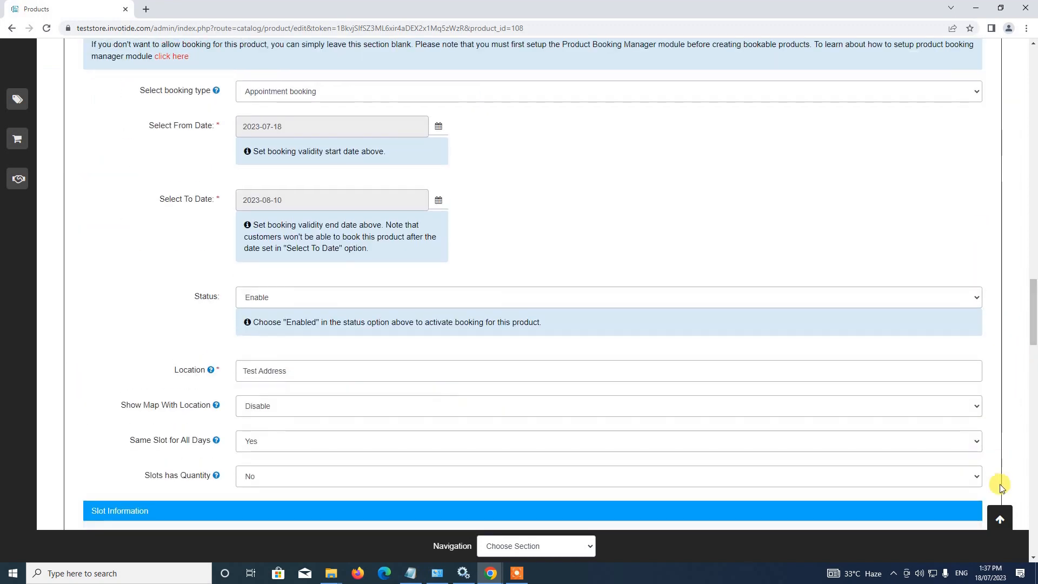
{"action": "left_click", "coordinate": [1000, 519]}
{"action": "left_click", "coordinate": [906, 108]}
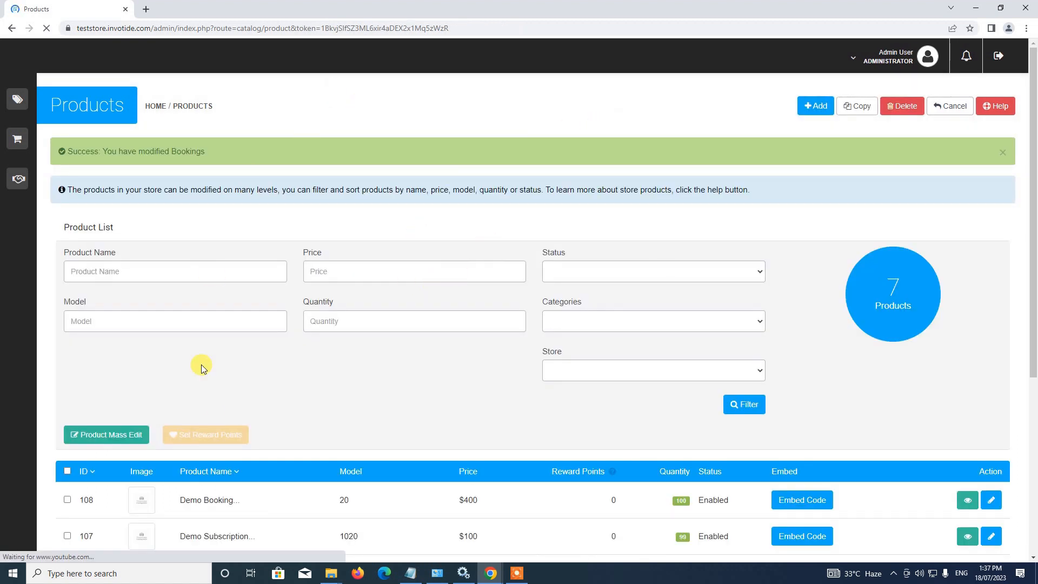
{"action": "scroll", "coordinate": [198, 420], "scroll_direction": "down", "scroll_amount": 2}
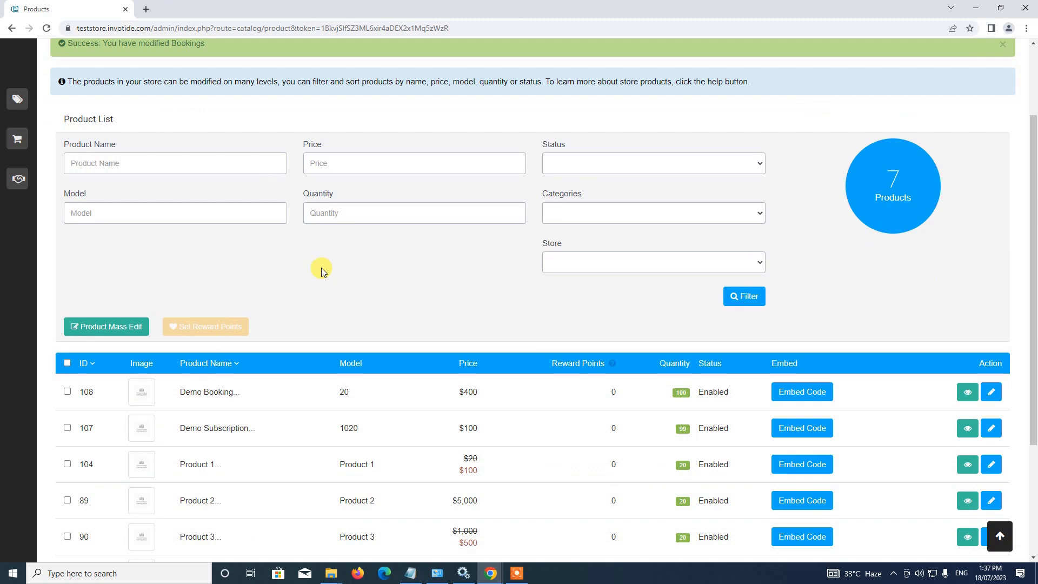
{"action": "scroll", "coordinate": [321, 268], "scroll_direction": "up", "scroll_amount": 2}
Step: Open Your Store from the admin account menu and scroll to Demo Booking under Dresses
{"action": "scroll", "coordinate": [313, 263], "scroll_direction": "down", "scroll_amount": 1}
{"action": "scroll", "coordinate": [312, 265], "scroll_direction": "up", "scroll_amount": 1}
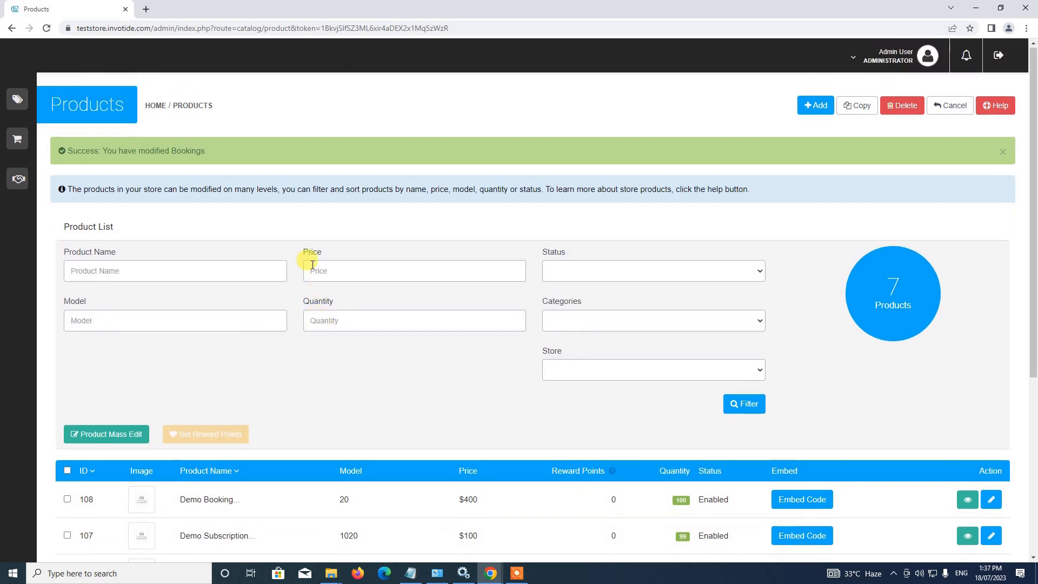
{"action": "left_click", "coordinate": [888, 57]}
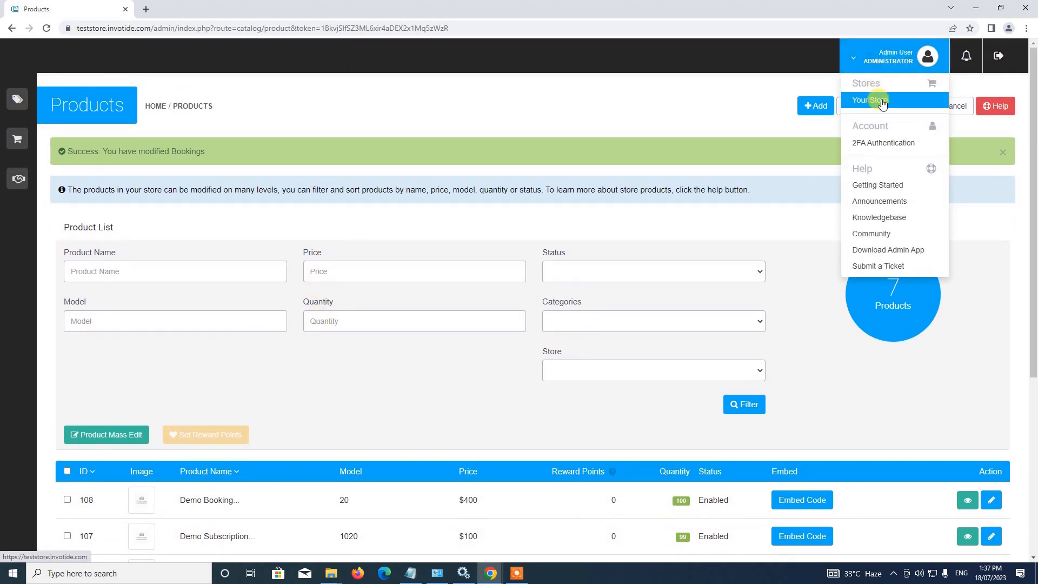
{"action": "left_click", "coordinate": [881, 101]}
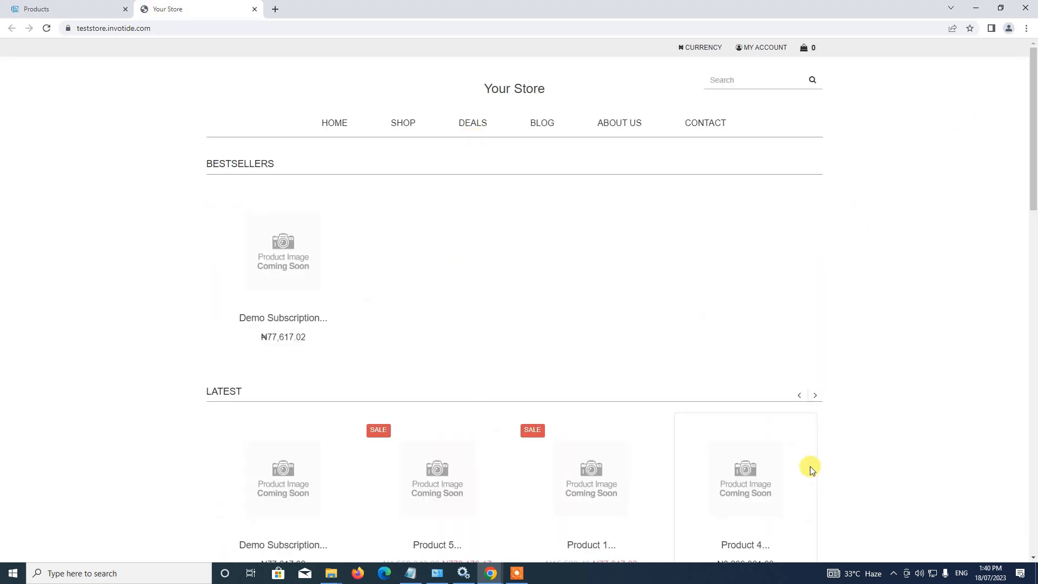
{"action": "scroll", "coordinate": [726, 403], "scroll_direction": "down", "scroll_amount": 10}
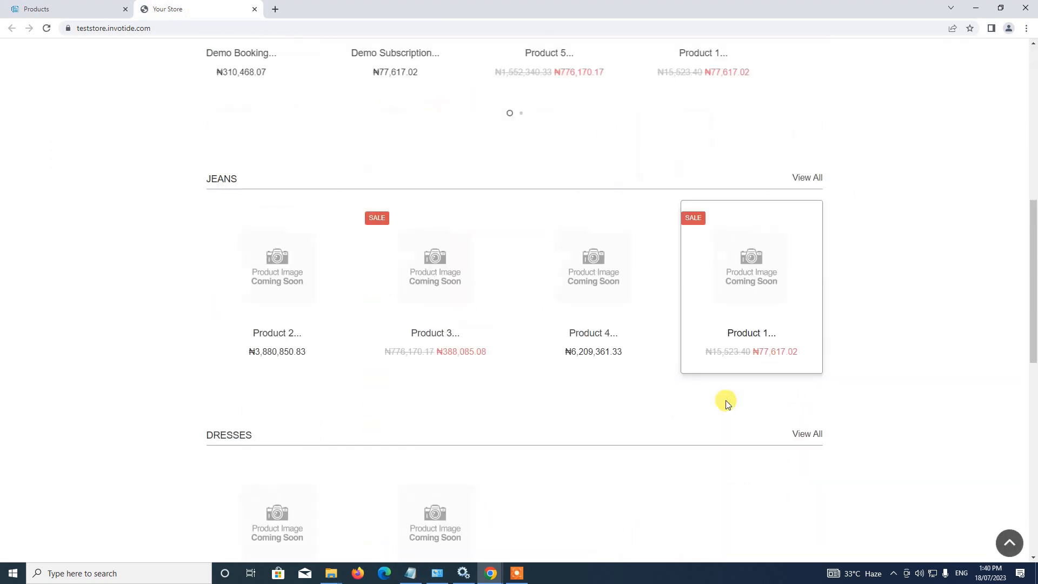
{"action": "scroll", "coordinate": [726, 403], "scroll_direction": "down", "scroll_amount": 5}
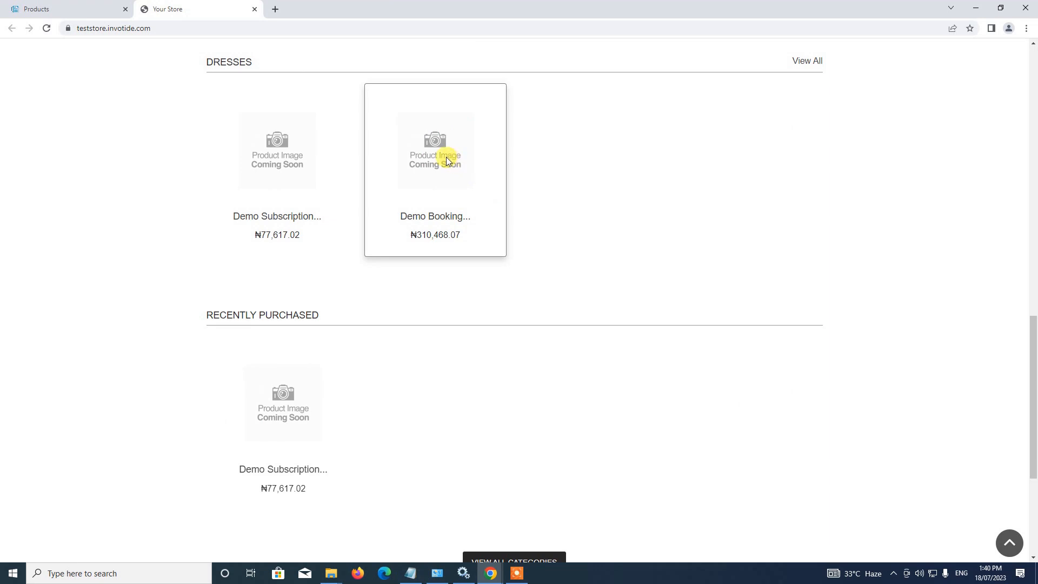
Step: Open the Demo Booking product page via quick view and review its ₦310,468.07 price and Test Address location
{"action": "left_click", "coordinate": [446, 157]}
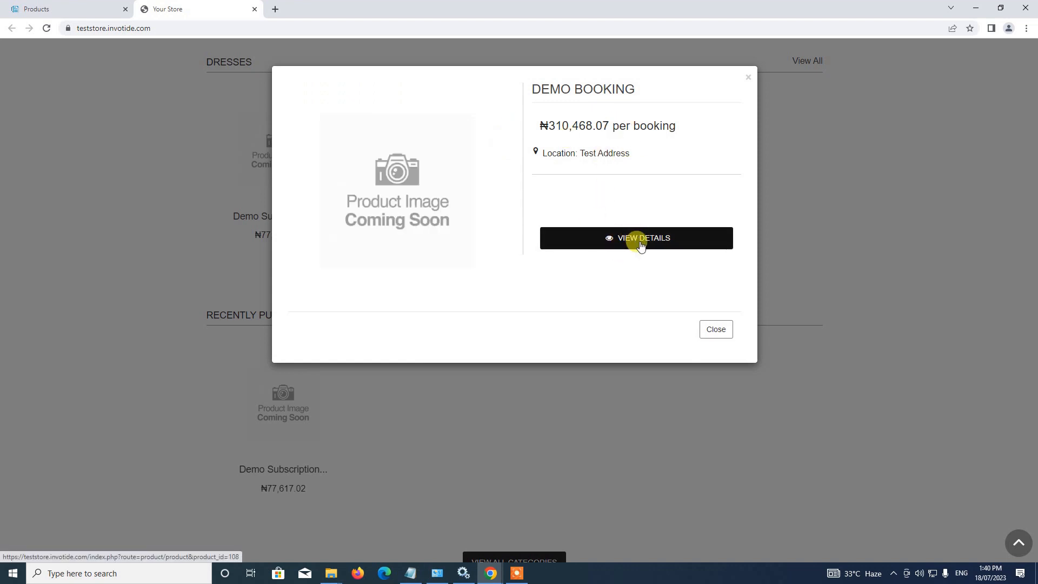
{"action": "left_click", "coordinate": [642, 245]}
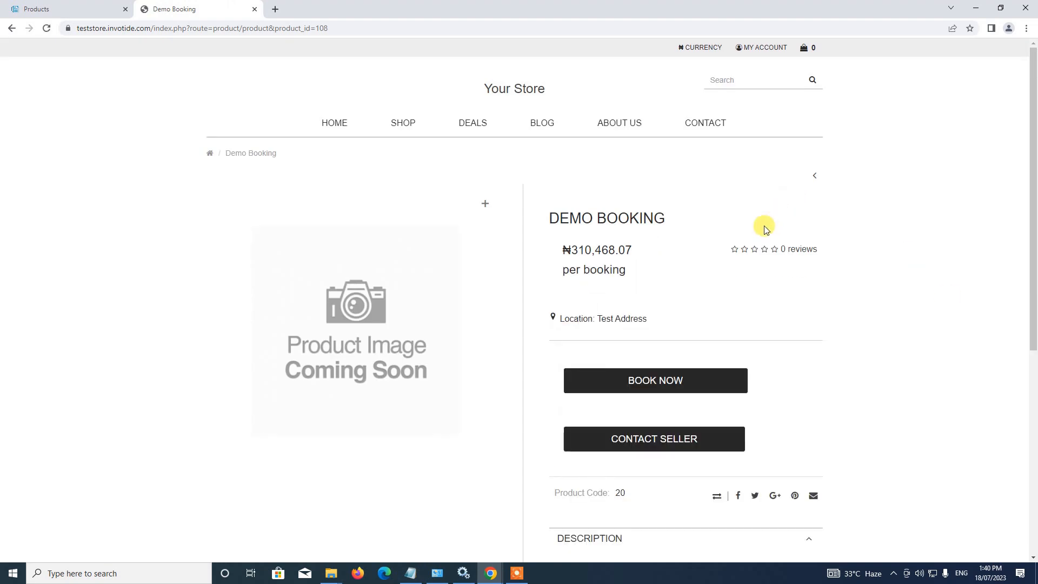
{"action": "scroll", "coordinate": [802, 236], "scroll_direction": "down", "scroll_amount": 3}
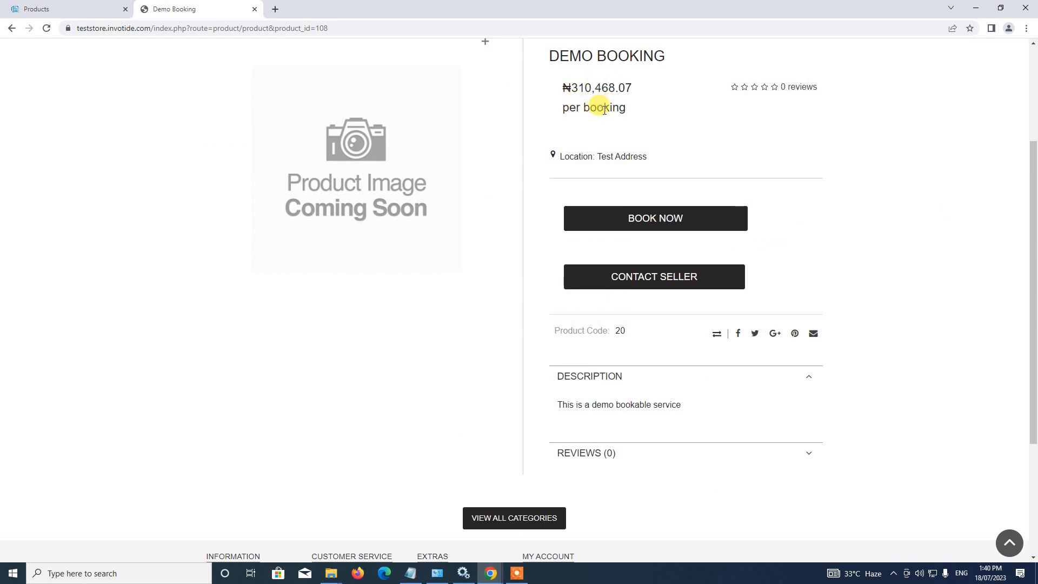
{"action": "scroll", "coordinate": [621, 139], "scroll_direction": "up", "scroll_amount": 3}
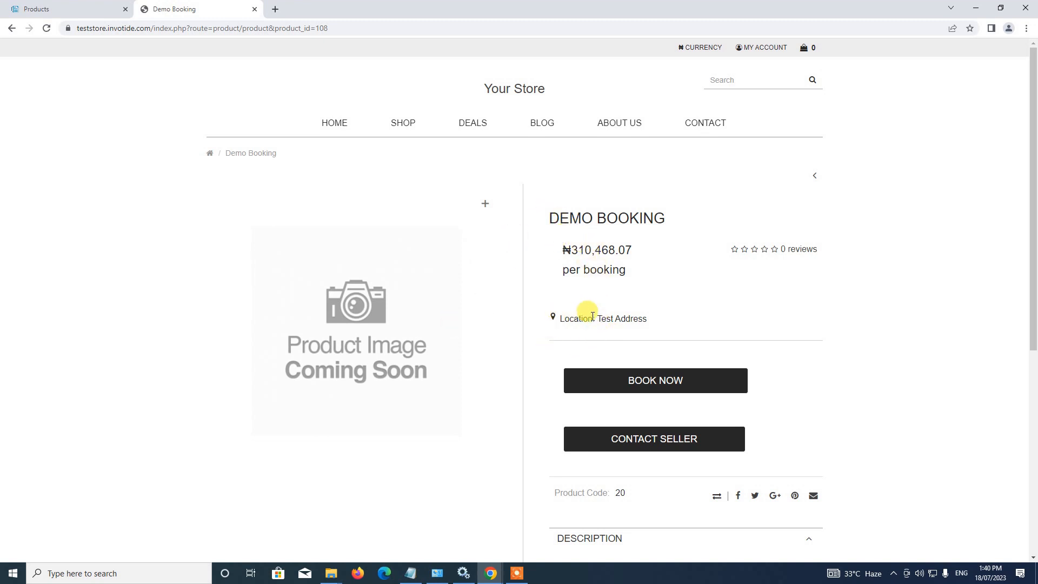
{"action": "scroll", "coordinate": [644, 287], "scroll_direction": "down", "scroll_amount": 1}
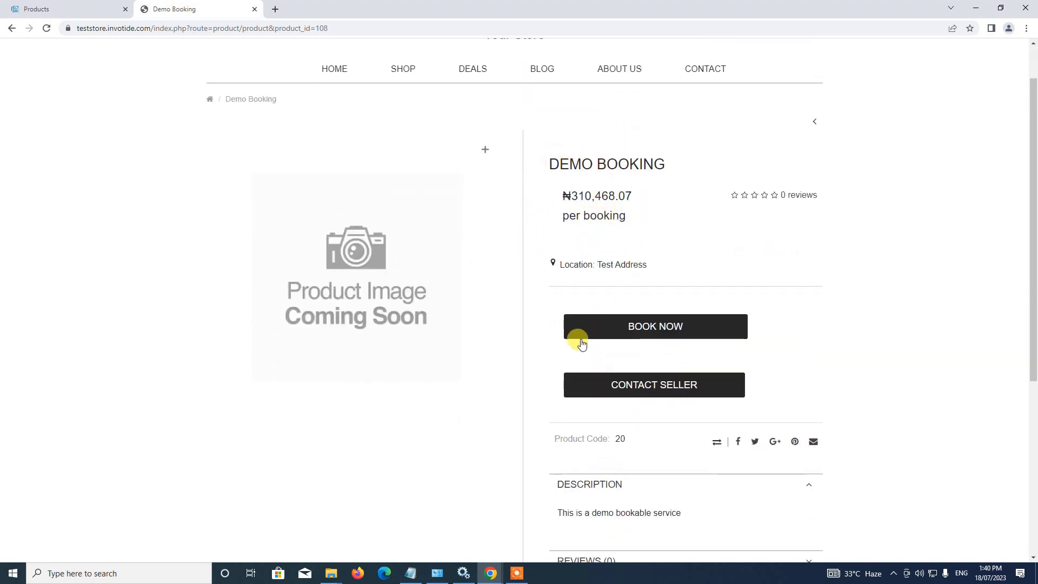
Step: Book the Demo Booking 13:00–15:00 slot on 21 July 2023 and confirm the booking
{"action": "left_click", "coordinate": [656, 329]}
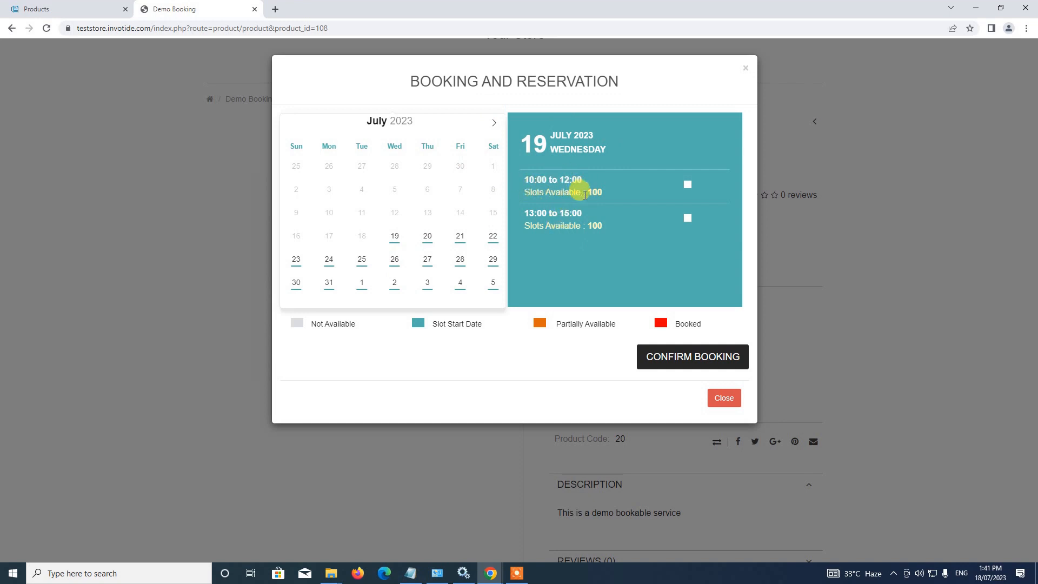
{"action": "left_click_drag", "start_coordinate": [589, 192], "coordinate": [603, 194]}
{"action": "left_click", "coordinate": [599, 193]}
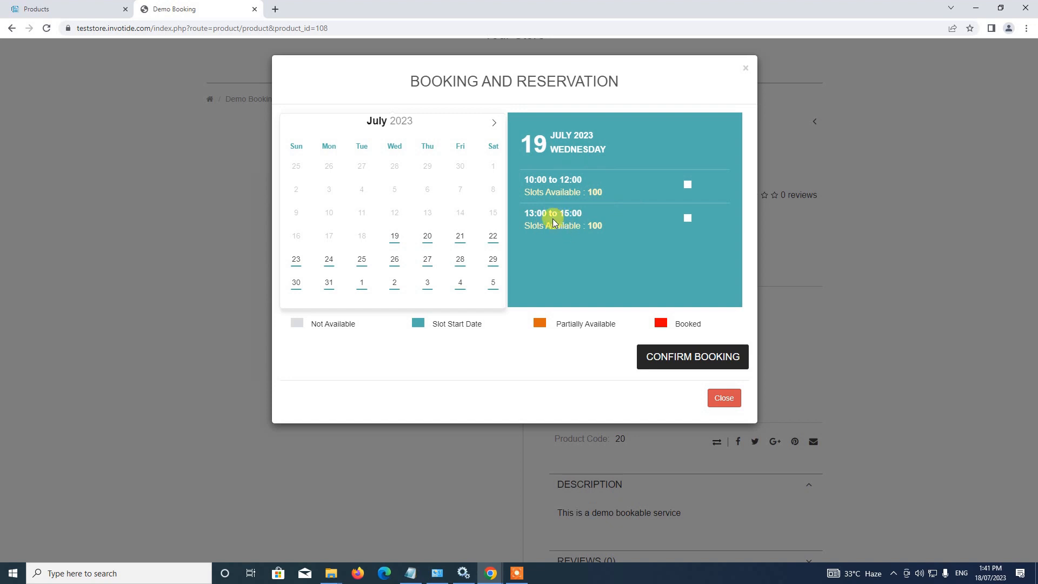
{"action": "left_click", "coordinate": [687, 219]}
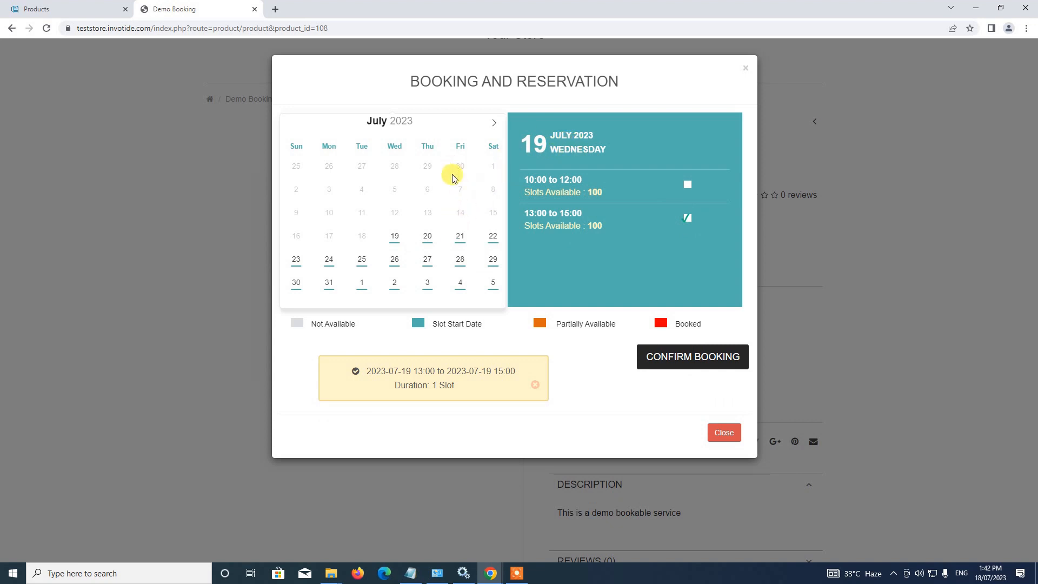
{"action": "left_click", "coordinate": [462, 246]}
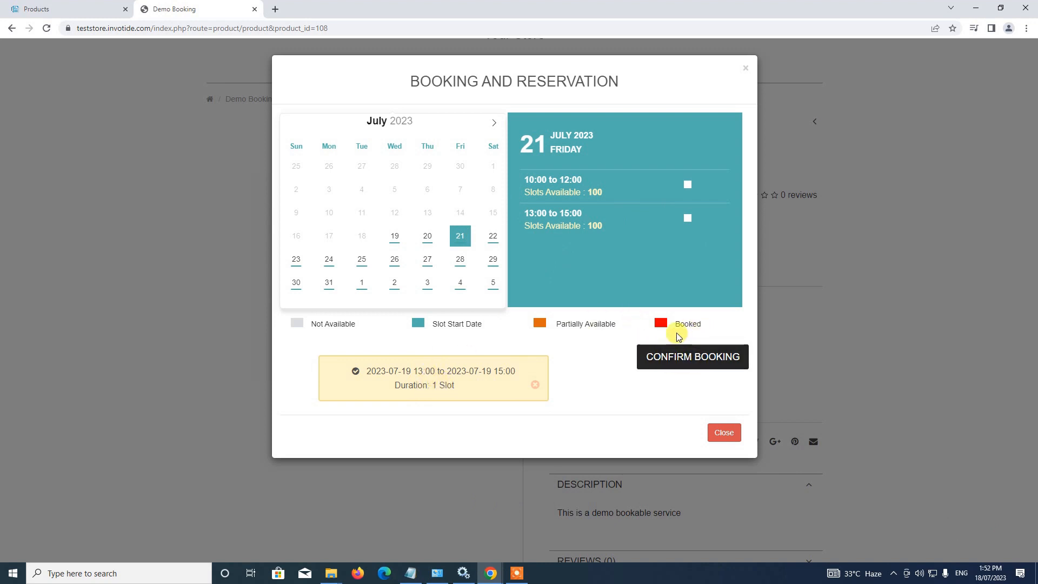
{"action": "left_click", "coordinate": [701, 362]}
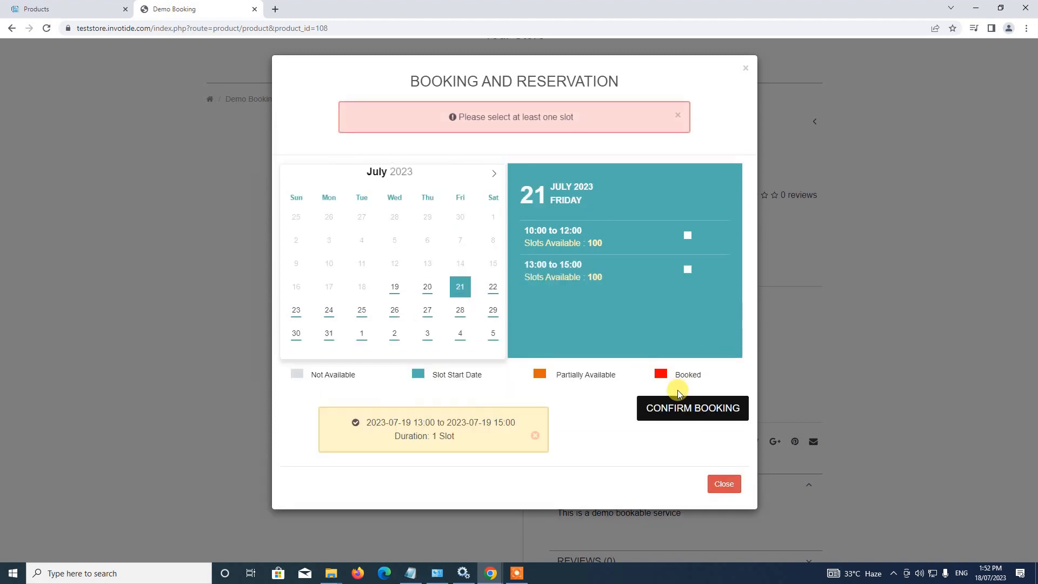
{"action": "left_click", "coordinate": [692, 275]}
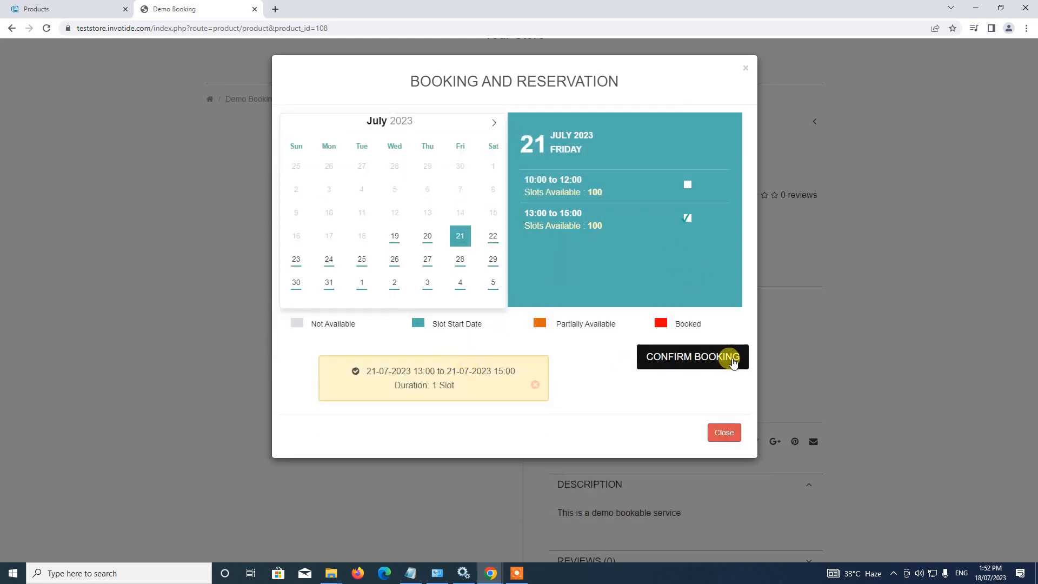
{"action": "left_click", "coordinate": [713, 362]}
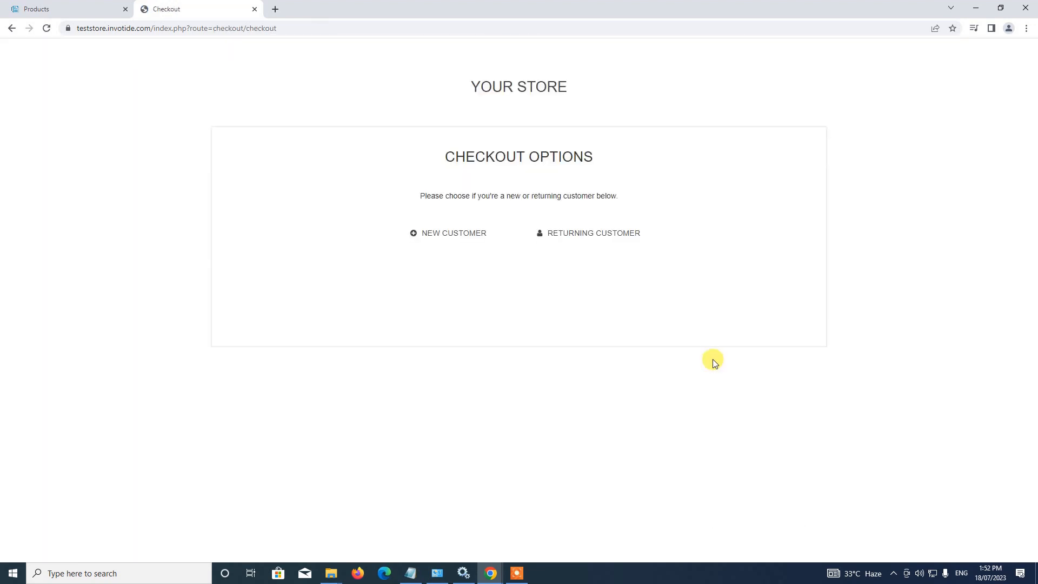
Step: Log in at checkout as a returning customer using the saved e-mail and password
{"action": "left_click", "coordinate": [600, 237]}
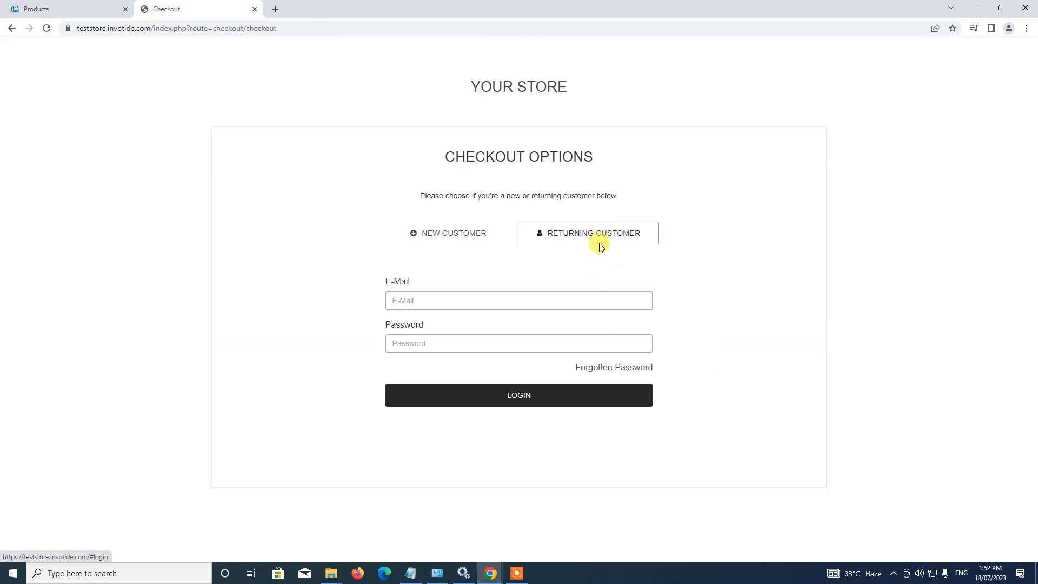
{"action": "left_click", "coordinate": [541, 299]}
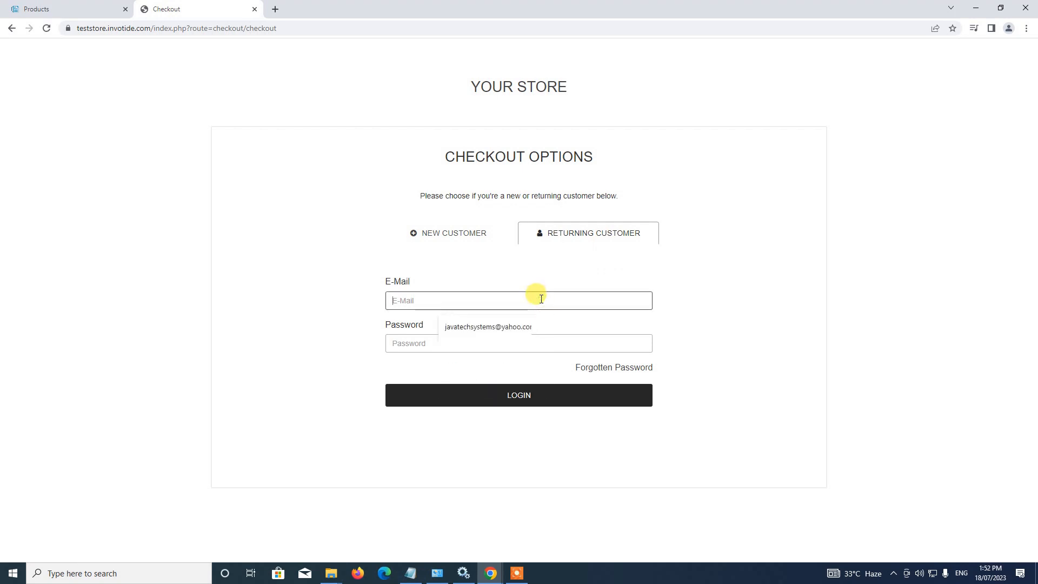
{"action": "type", "text": "supp"}
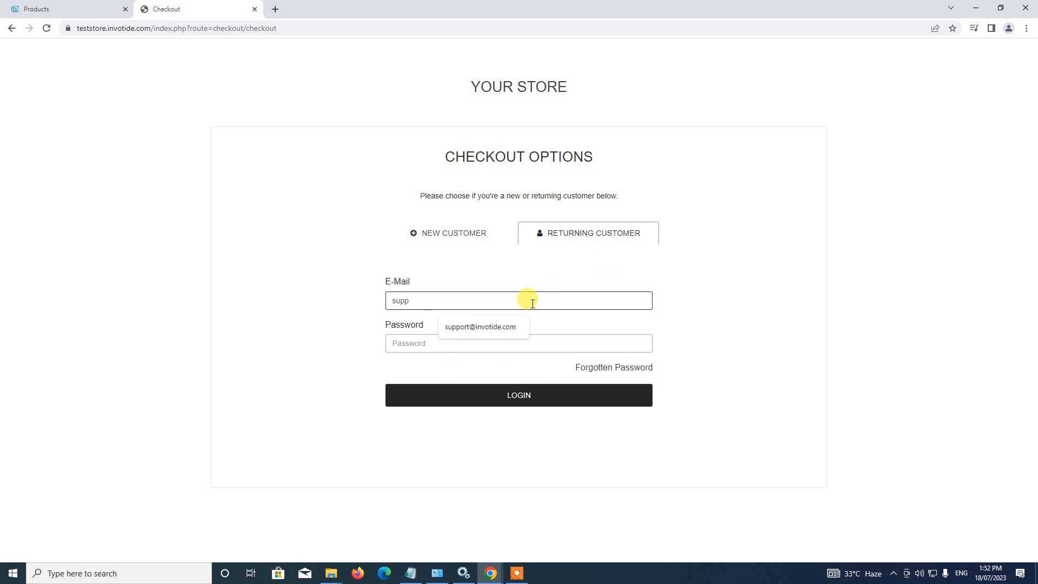
{"action": "left_click", "coordinate": [504, 328]}
{"action": "left_click", "coordinate": [493, 342]}
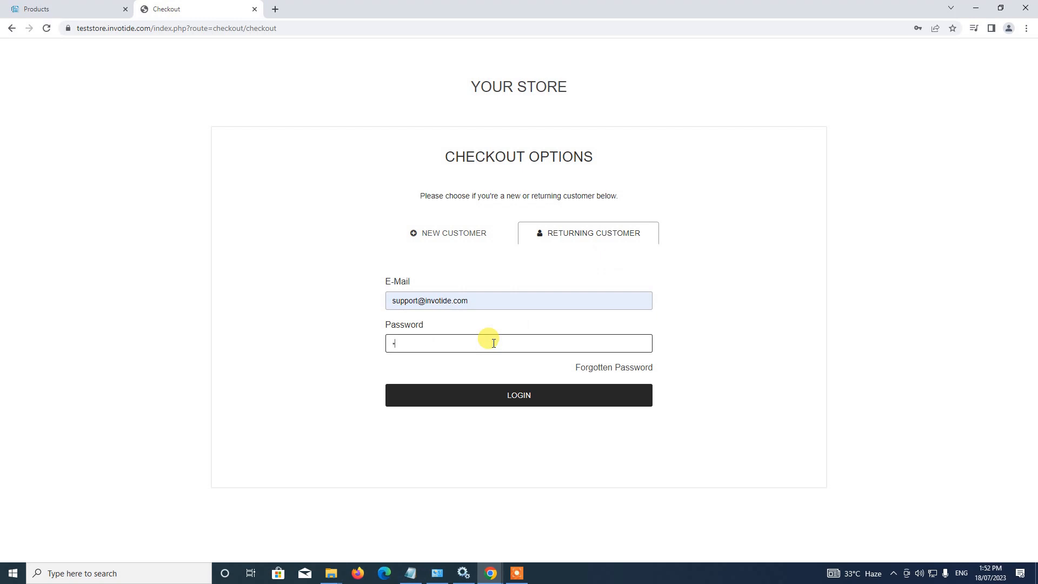
{"action": "left_click", "coordinate": [519, 395]}
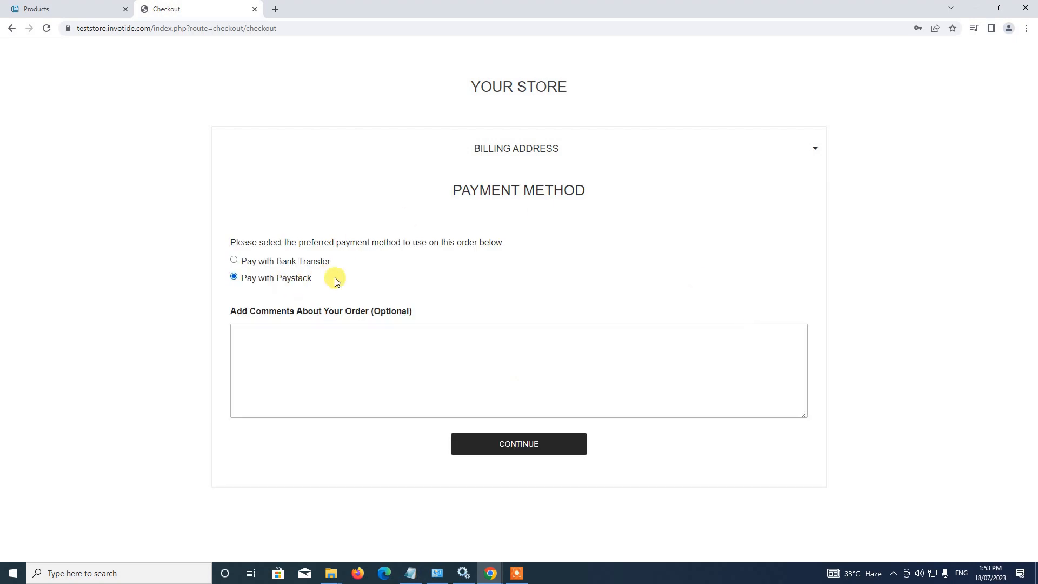
Step: Pay with Paystack, confirm the order, and complete a successful NGN 310,468.07 test payment
{"action": "left_click", "coordinate": [507, 442]}
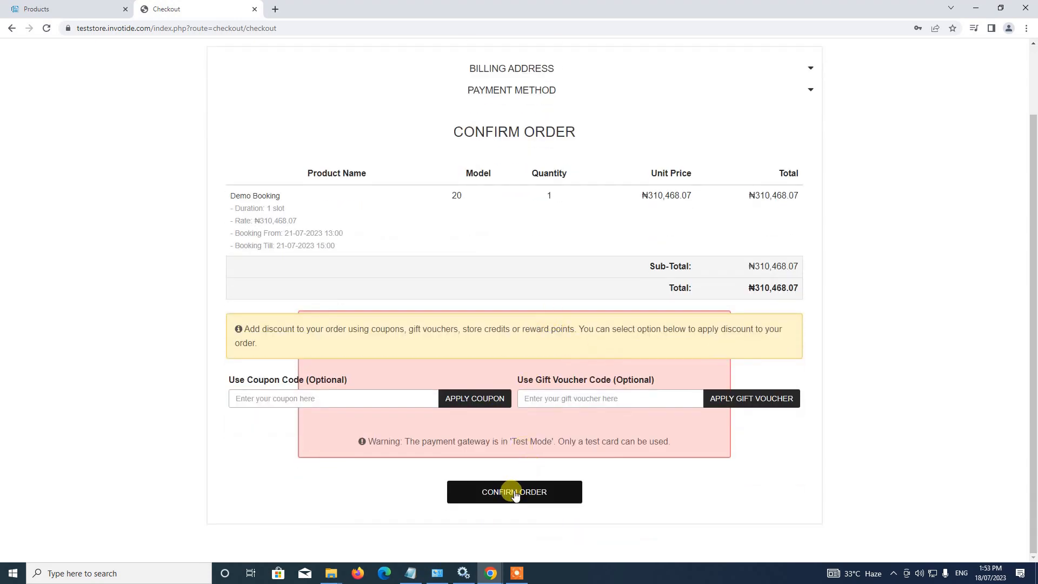
{"action": "left_click", "coordinate": [514, 493]}
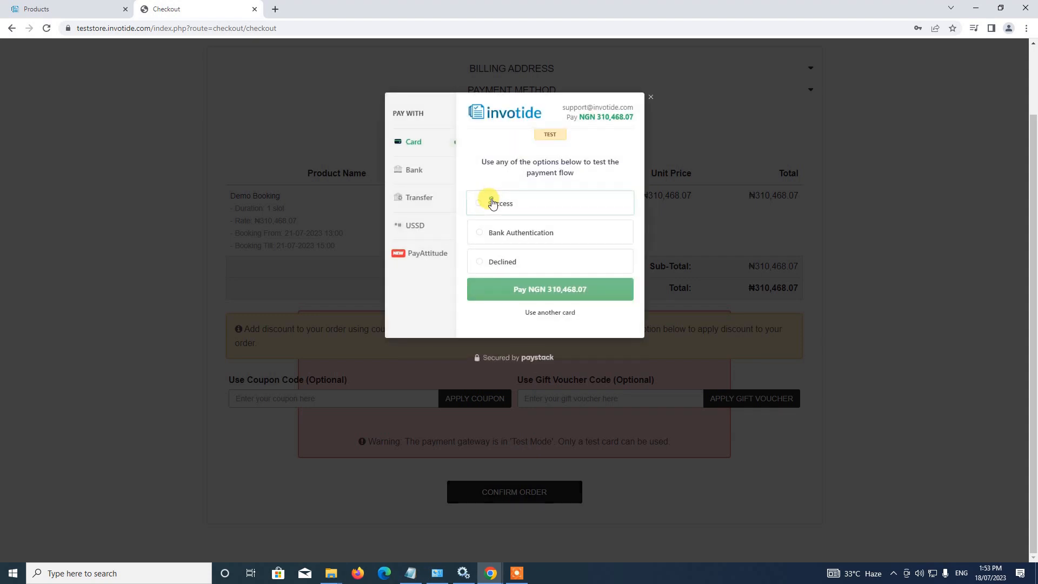
{"action": "left_click", "coordinate": [492, 202]}
{"action": "left_click", "coordinate": [550, 291]}
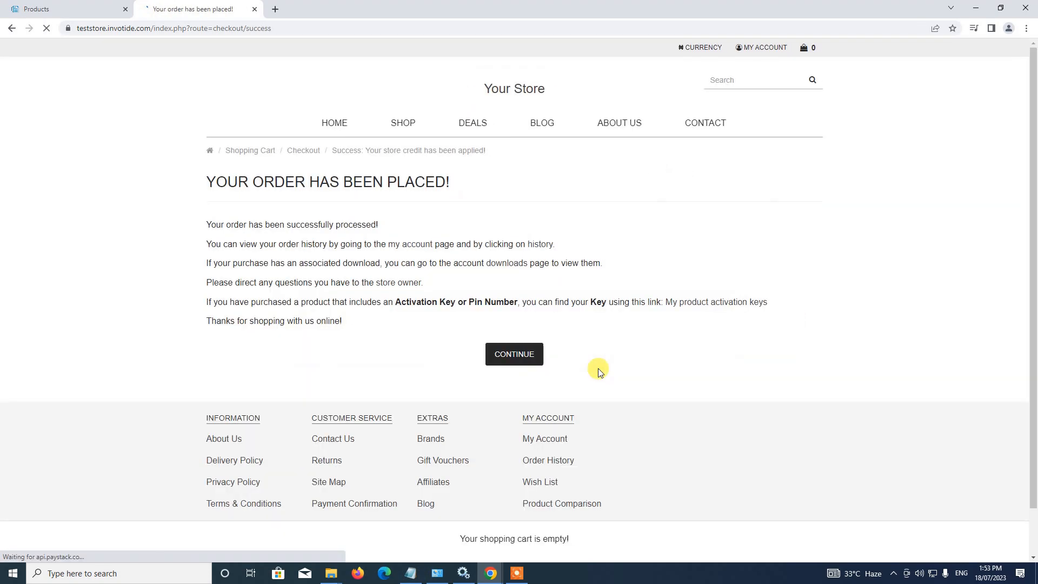
{"action": "left_click", "coordinate": [519, 358]}
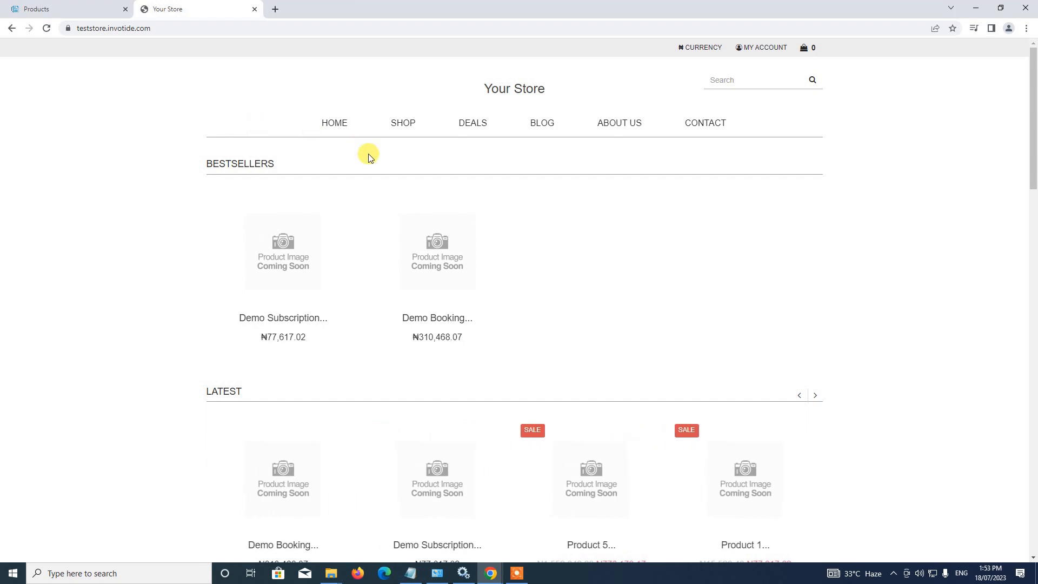
Step: Return to the admin tab and go to Store Management > Sales
{"action": "left_click", "coordinate": [96, 5]}
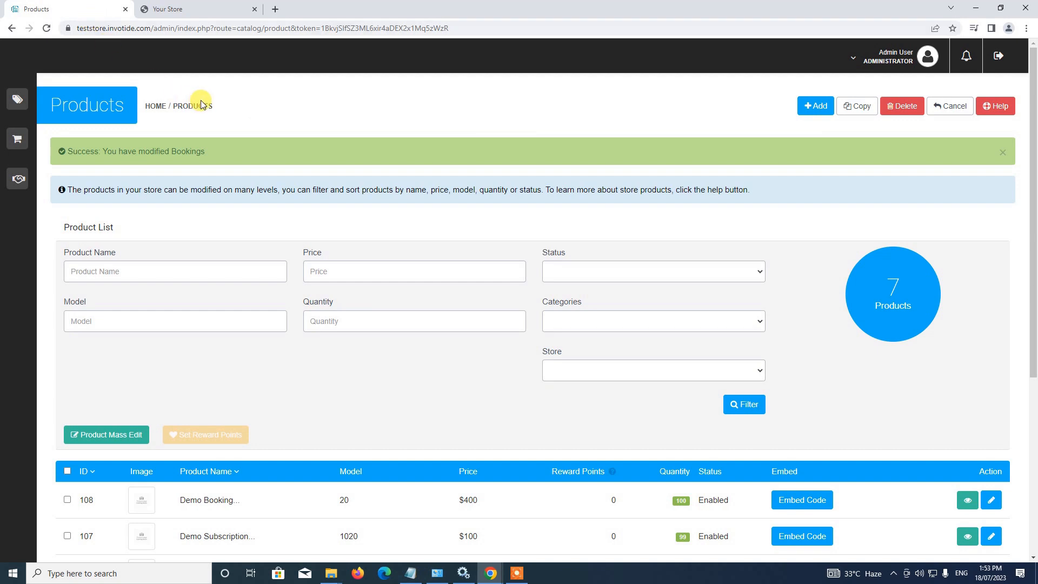
{"action": "mouse_move", "coordinate": [29, 102]}
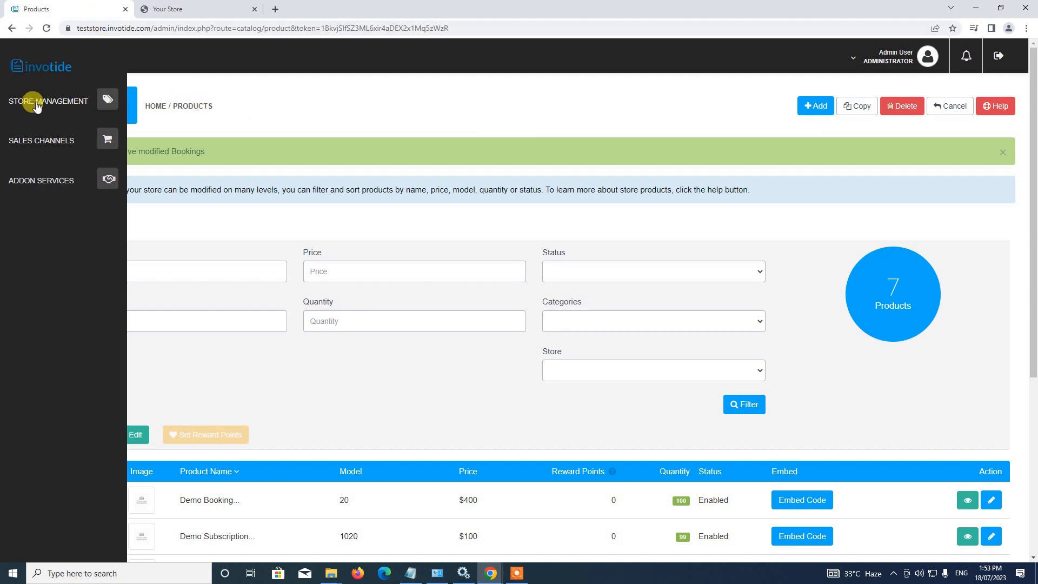
{"action": "left_click", "coordinate": [39, 103]}
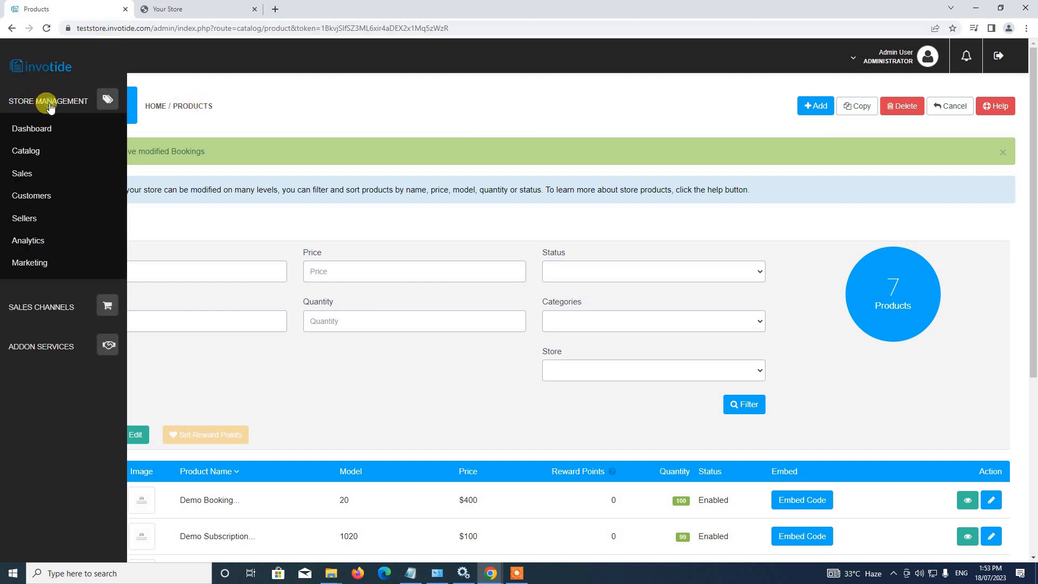
{"action": "left_click", "coordinate": [21, 174]}
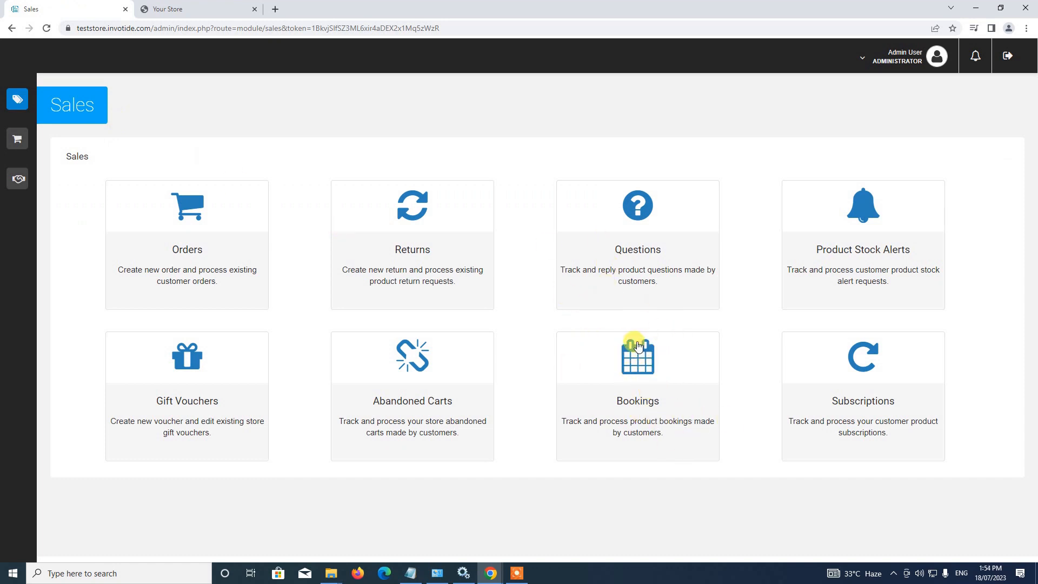
Step: Open Bookings and choose the Appointment type to list Demo Booking and Product 2
{"action": "left_click", "coordinate": [636, 372]}
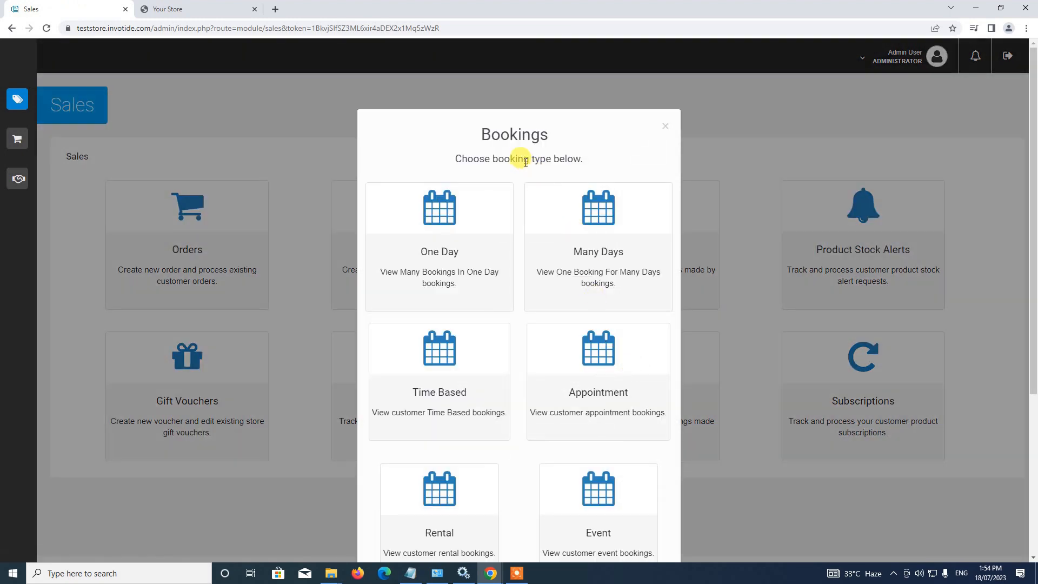
{"action": "scroll", "coordinate": [551, 237], "scroll_direction": "down", "scroll_amount": 1}
{"action": "scroll", "coordinate": [550, 236], "scroll_direction": "up", "scroll_amount": 1}
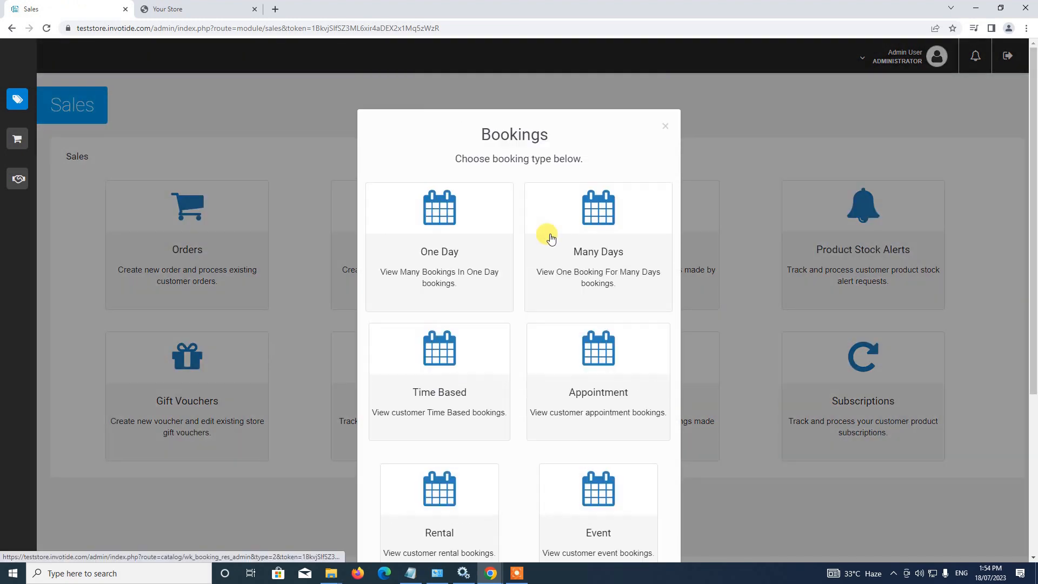
{"action": "scroll", "coordinate": [528, 236], "scroll_direction": "down", "scroll_amount": 1}
{"action": "scroll", "coordinate": [527, 233], "scroll_direction": "down", "scroll_amount": 1}
{"action": "scroll", "coordinate": [514, 216], "scroll_direction": "up", "scroll_amount": 1}
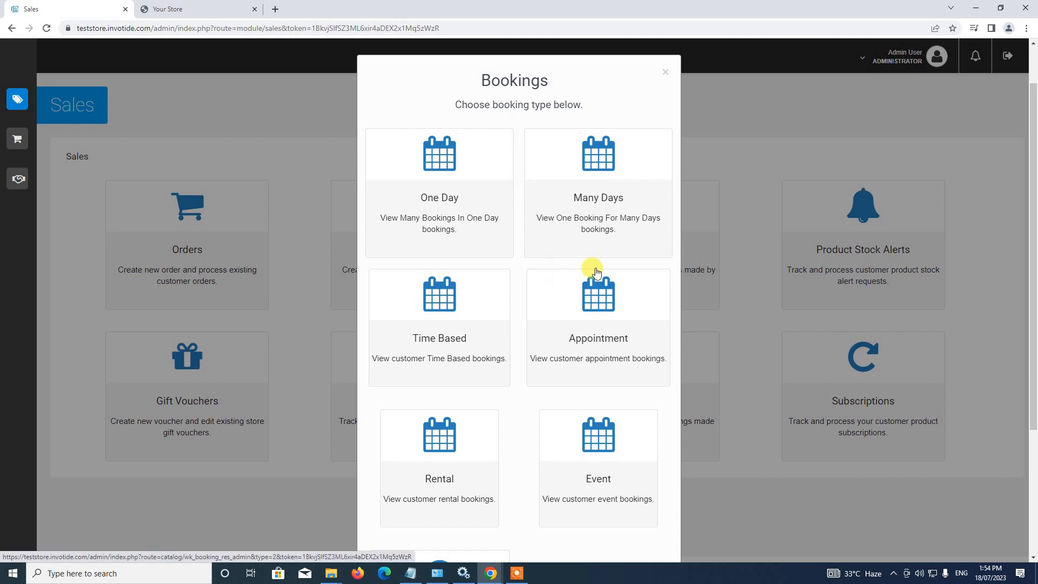
{"action": "left_click", "coordinate": [593, 327]}
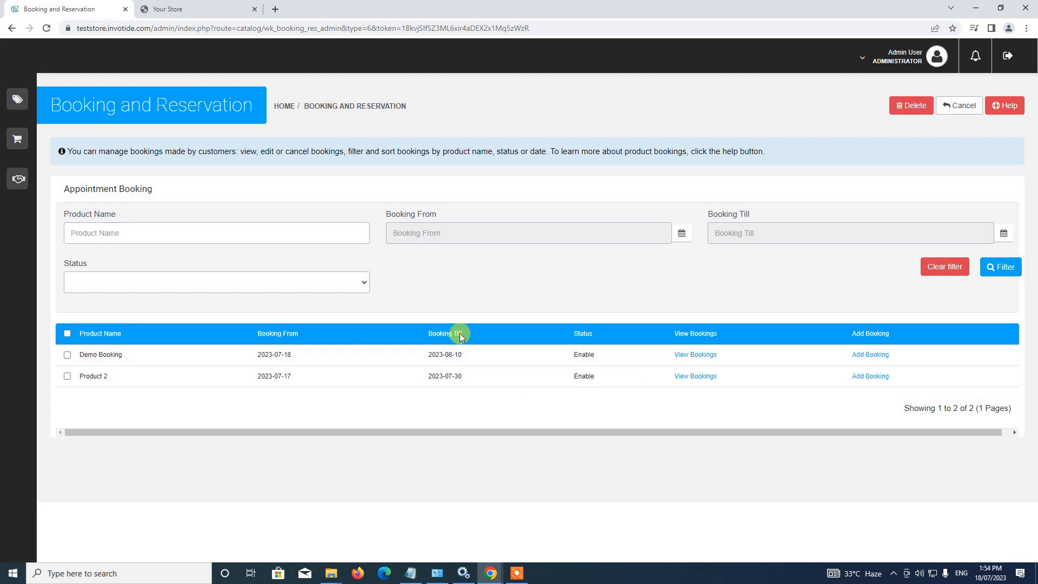
Step: View Demo Booking's bookings and switch to the July 2023 calendar view
{"action": "left_click", "coordinate": [702, 361]}
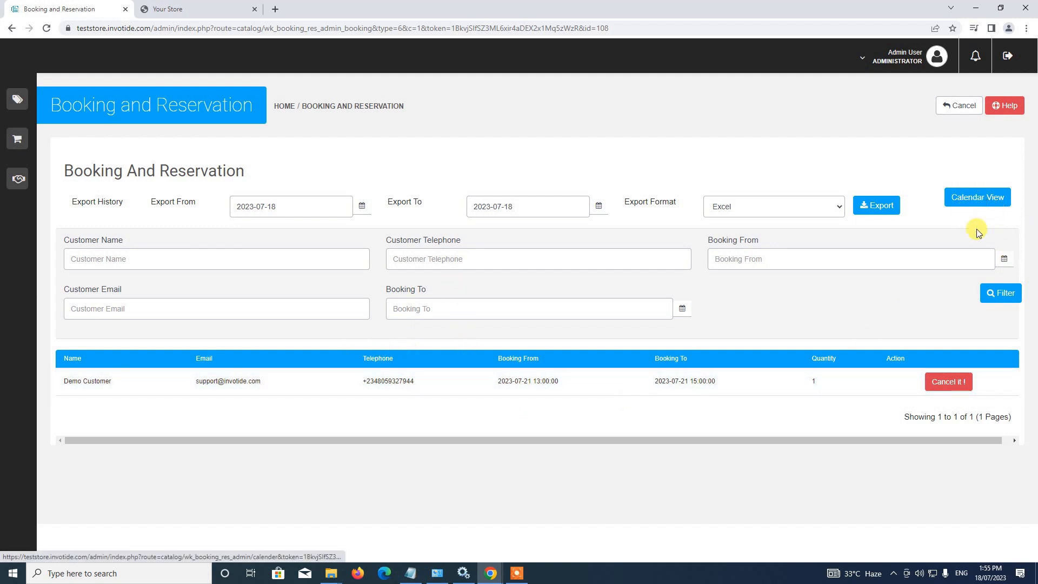
{"action": "left_click", "coordinate": [979, 198]}
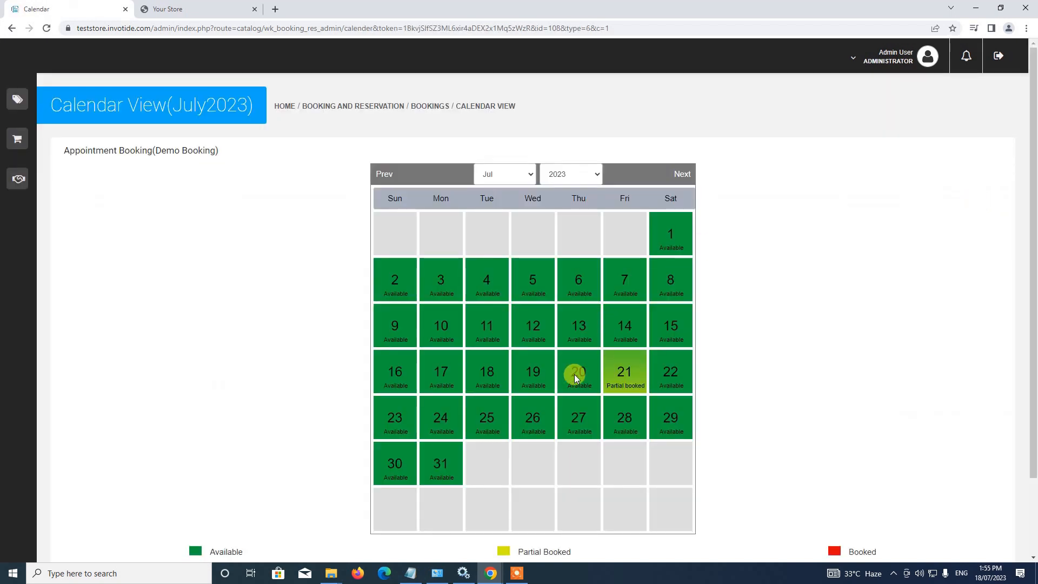
Step: Check the Partial Booked legend and the month/year selectors, keeping 2023
{"action": "scroll", "coordinate": [575, 377], "scroll_direction": "down", "scroll_amount": 2}
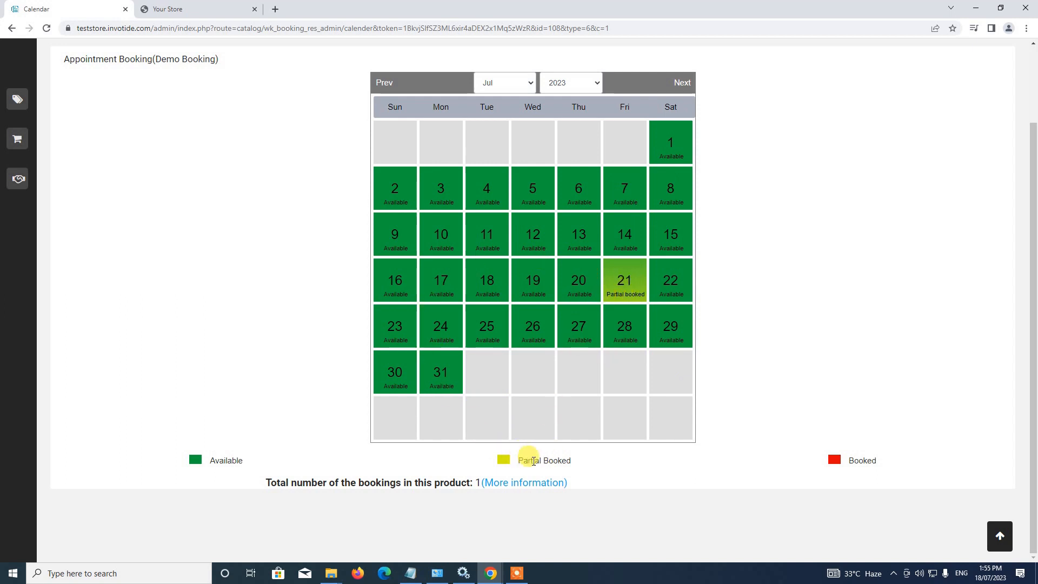
{"action": "left_click_drag", "start_coordinate": [517, 460], "coordinate": [582, 463]}
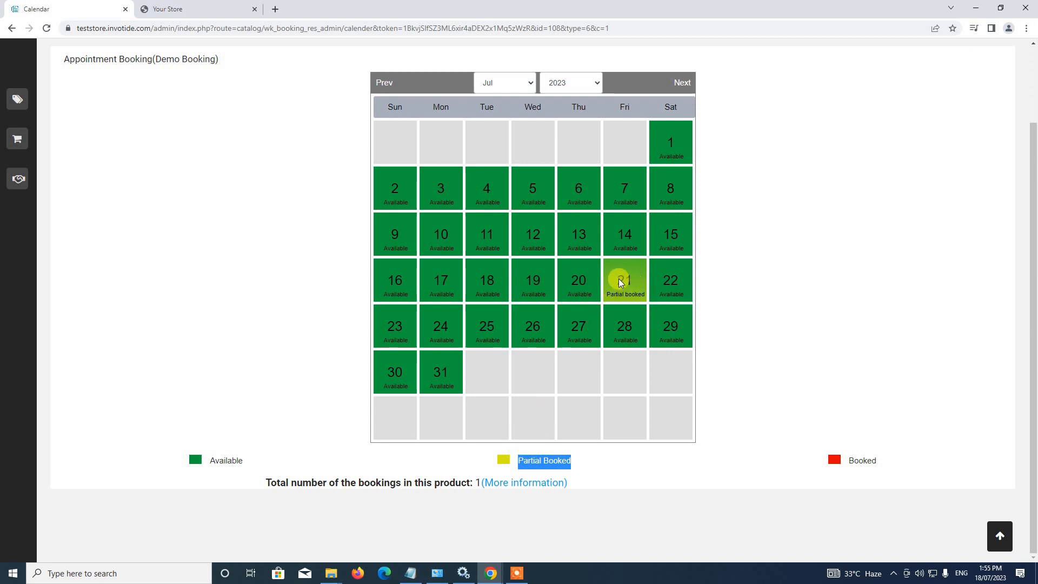
{"action": "mouse_move", "coordinate": [618, 281]}
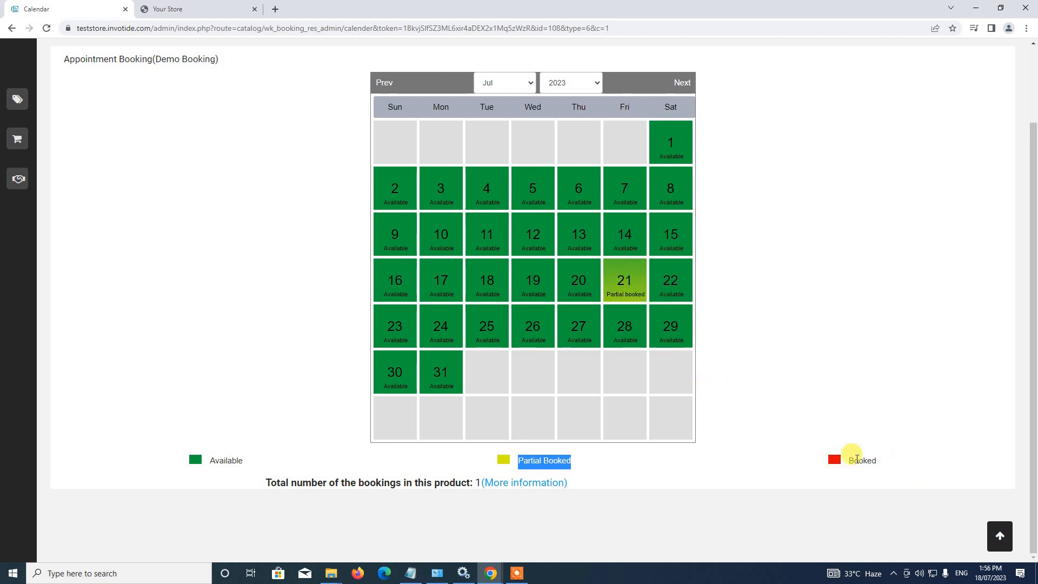
{"action": "left_click", "coordinate": [635, 287]}
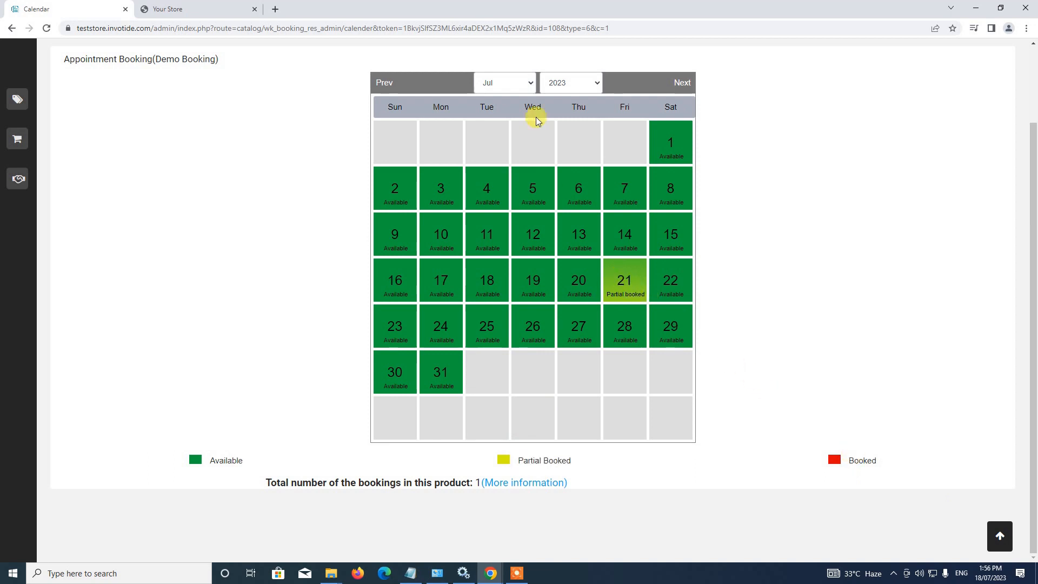
{"action": "left_click", "coordinate": [498, 83]}
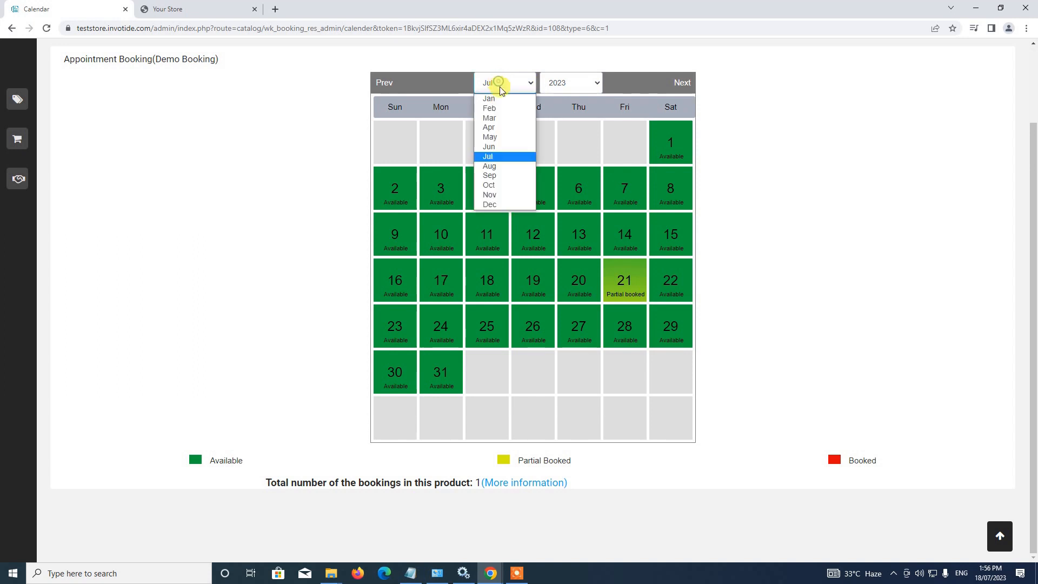
{"action": "left_click", "coordinate": [574, 82]}
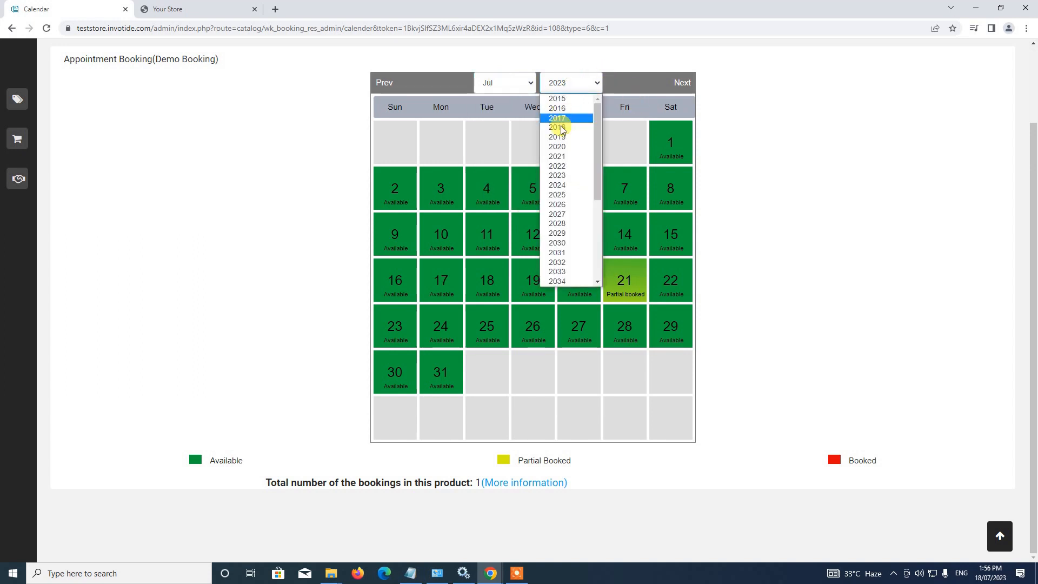
{"action": "left_click", "coordinate": [657, 84]}
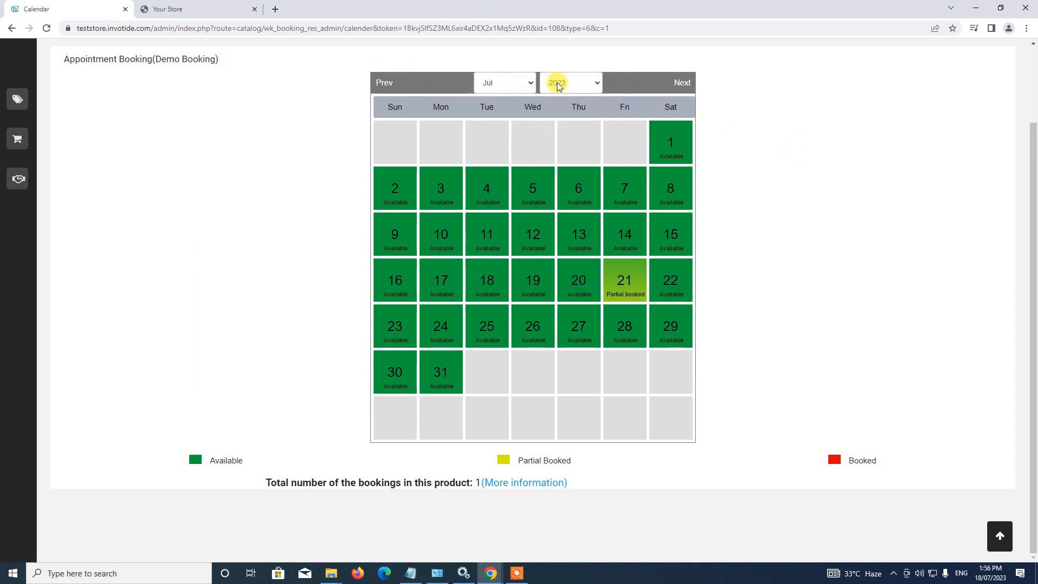
Step: Open More information to see the single customer booking for Demo Booking
{"action": "scroll", "coordinate": [458, 272], "scroll_direction": "up", "scroll_amount": 2}
{"action": "scroll", "coordinate": [459, 271], "scroll_direction": "down", "scroll_amount": 2}
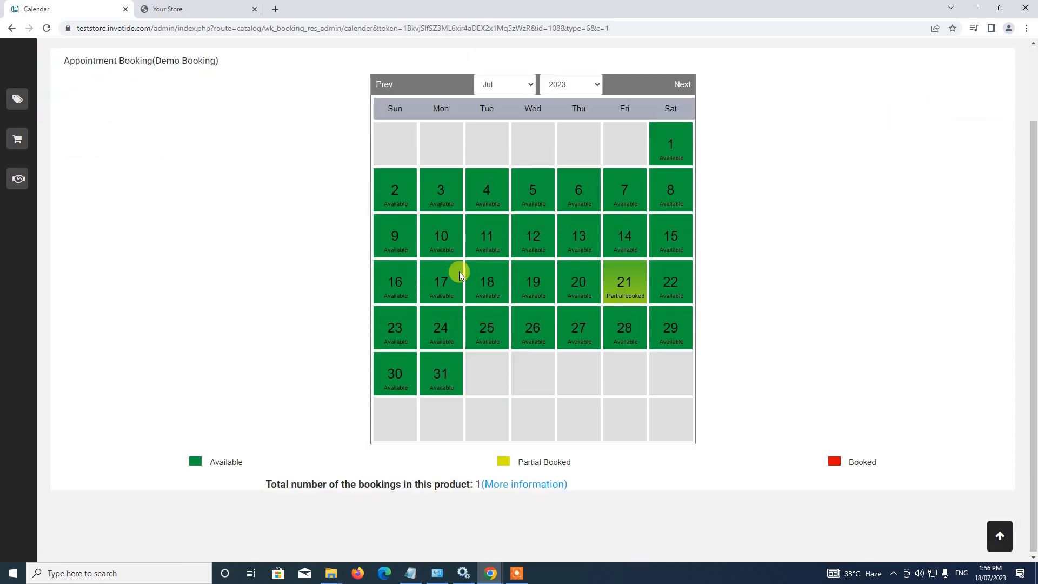
{"action": "left_click", "coordinate": [539, 483]}
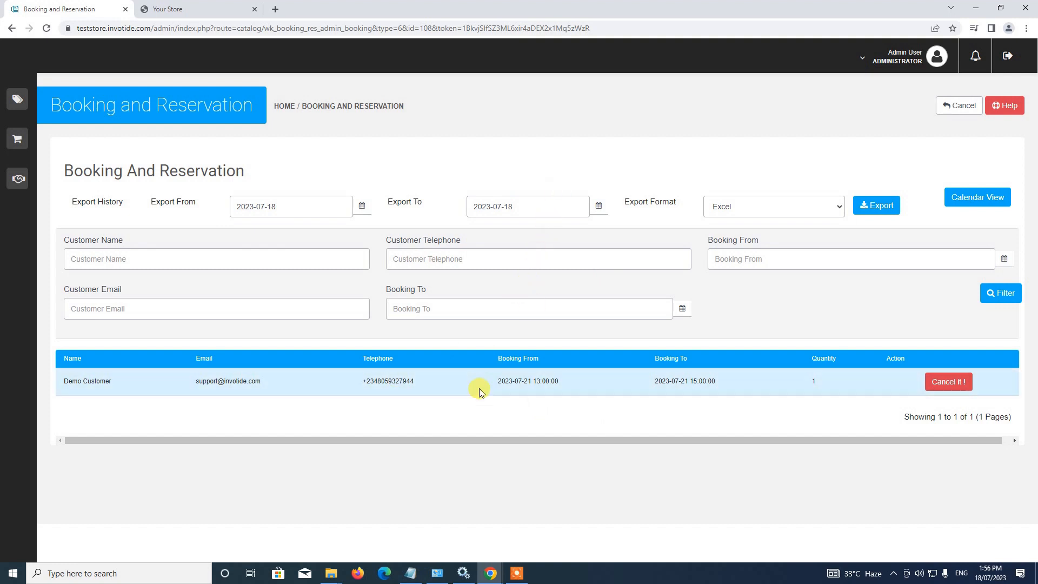
Step: Go to Store Management > Sales in the sidebar
{"action": "mouse_move", "coordinate": [8, 105]}
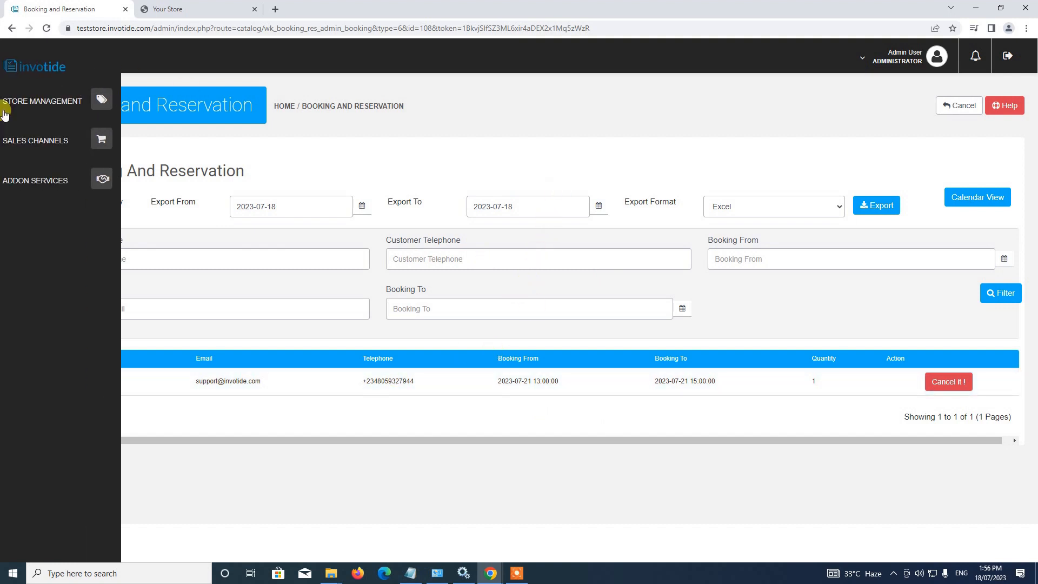
{"action": "left_click", "coordinate": [40, 103]}
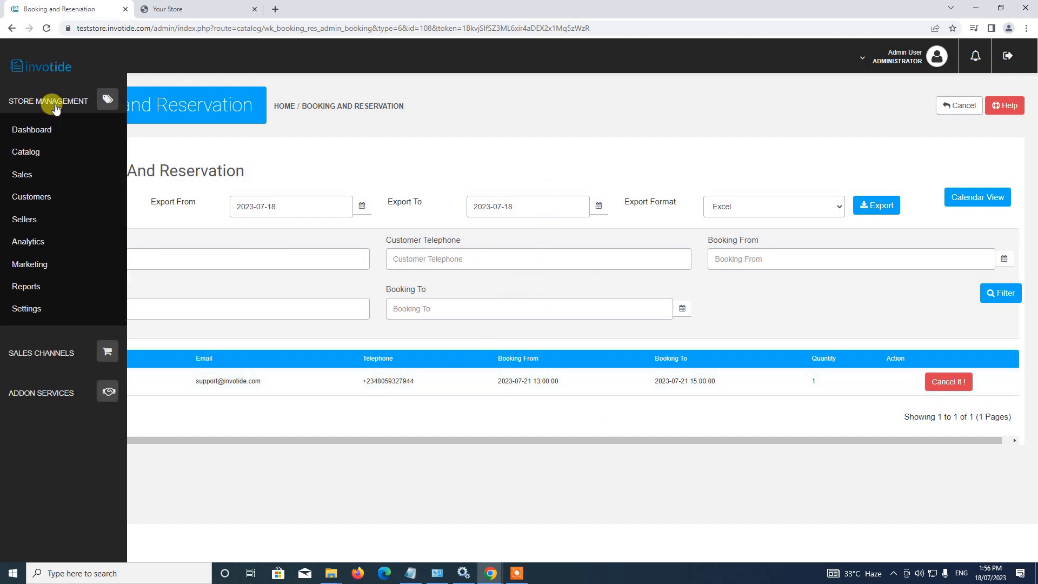
{"action": "left_click", "coordinate": [24, 174]}
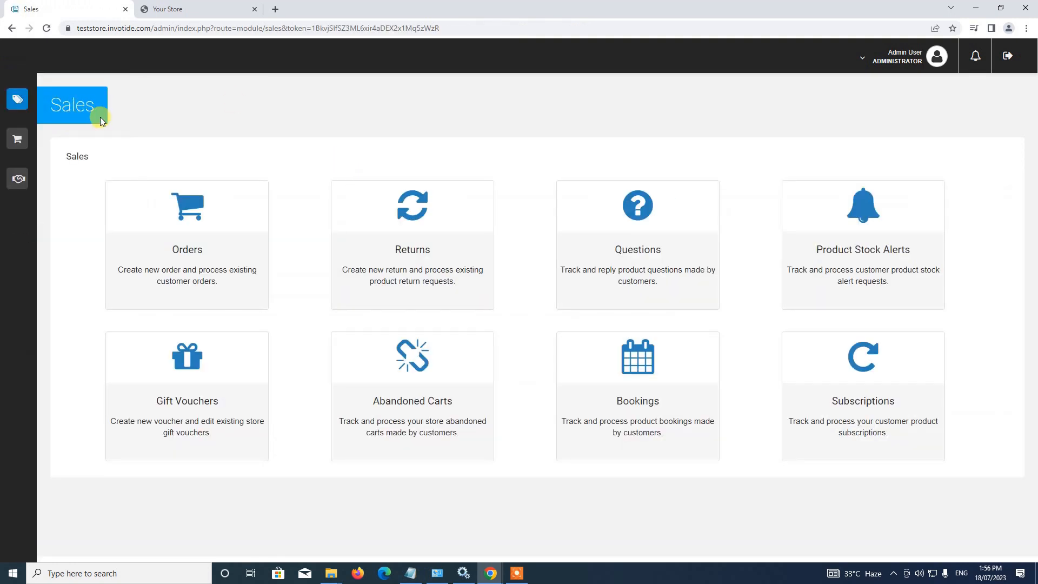
{"action": "left_click", "coordinate": [187, 233]}
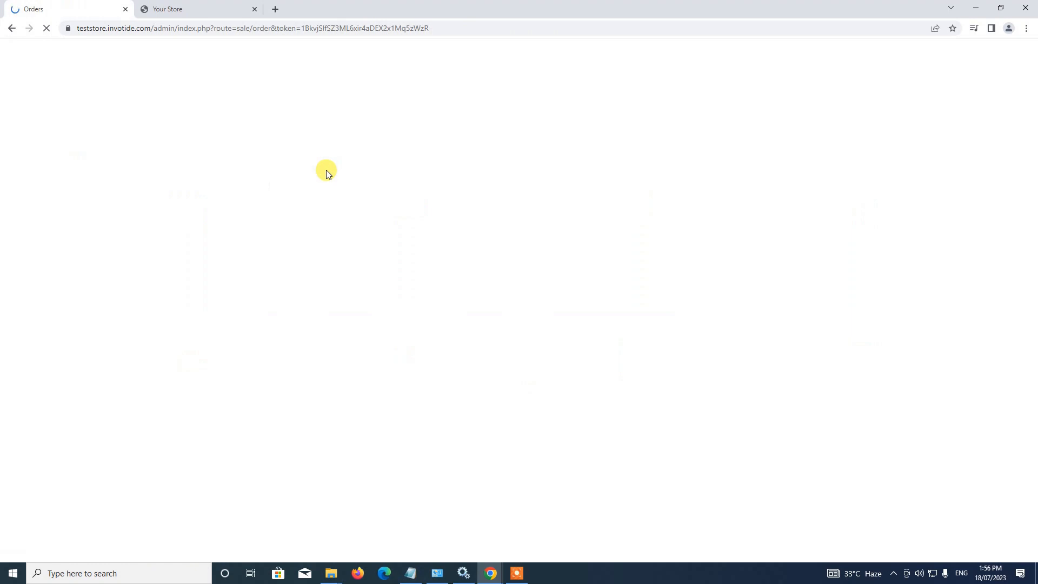
{"action": "scroll", "coordinate": [330, 195], "scroll_direction": "down", "scroll_amount": 1}
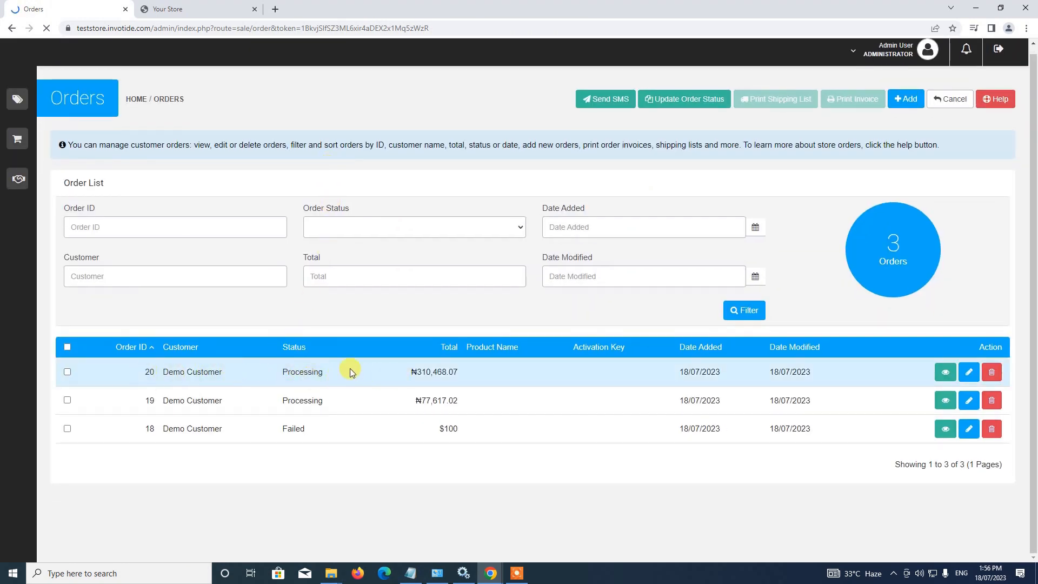
{"action": "left_click", "coordinate": [940, 375]}
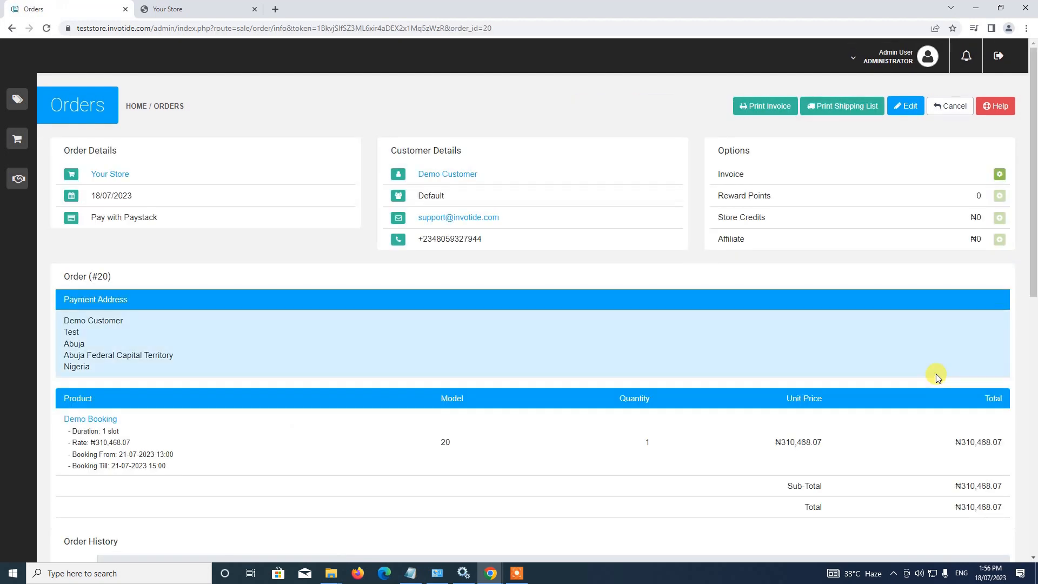
{"action": "scroll", "coordinate": [937, 377], "scroll_direction": "down", "scroll_amount": 2}
{"action": "scroll", "coordinate": [936, 374], "scroll_direction": "down", "scroll_amount": 1}
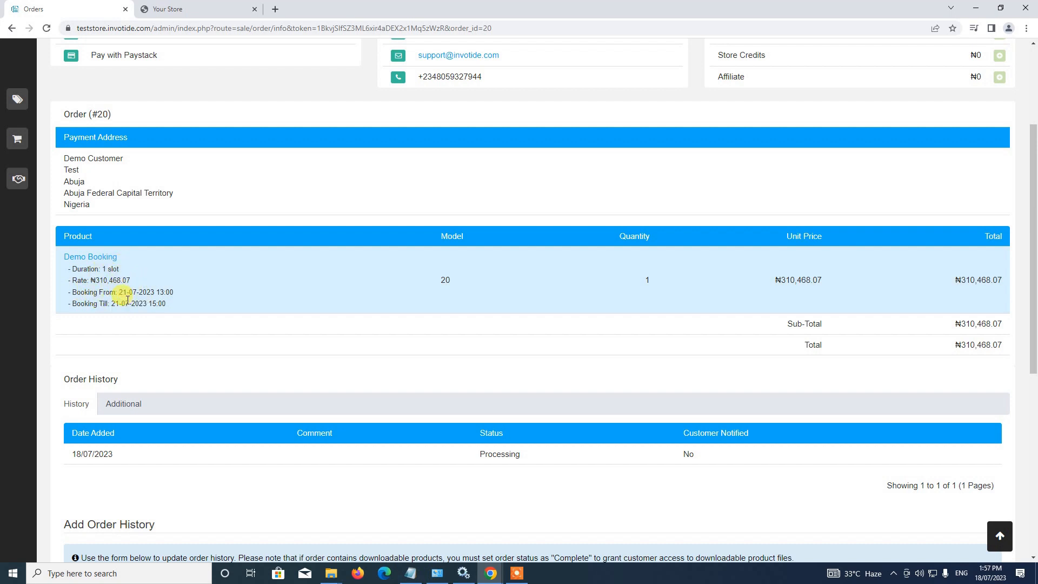
{"action": "scroll", "coordinate": [210, 248], "scroll_direction": "up", "scroll_amount": 3}
Step: Open the Modules page under Store Management > Settings
{"action": "mouse_move", "coordinate": [7, 99]}
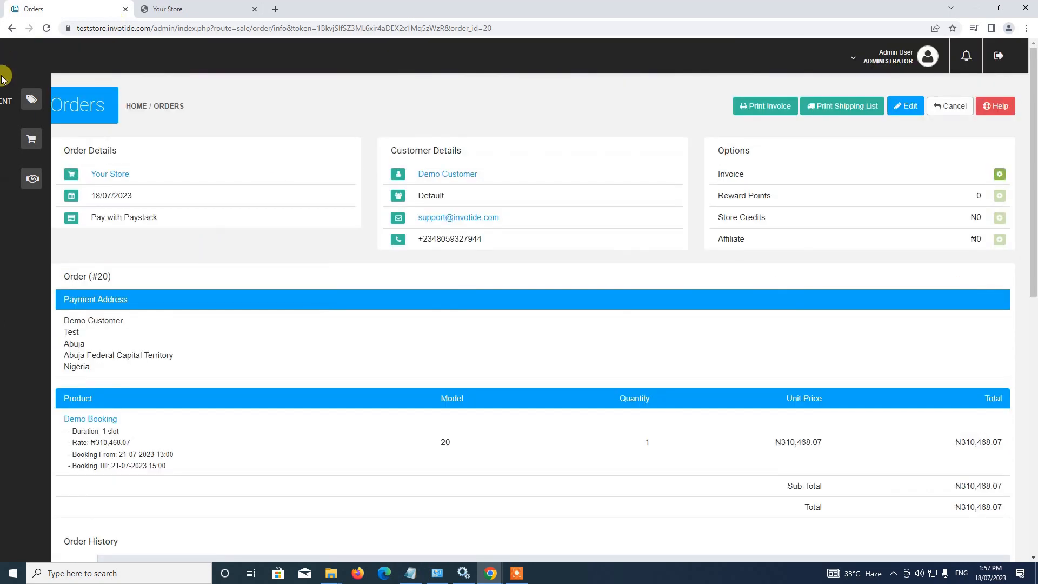
{"action": "left_click", "coordinate": [100, 105]}
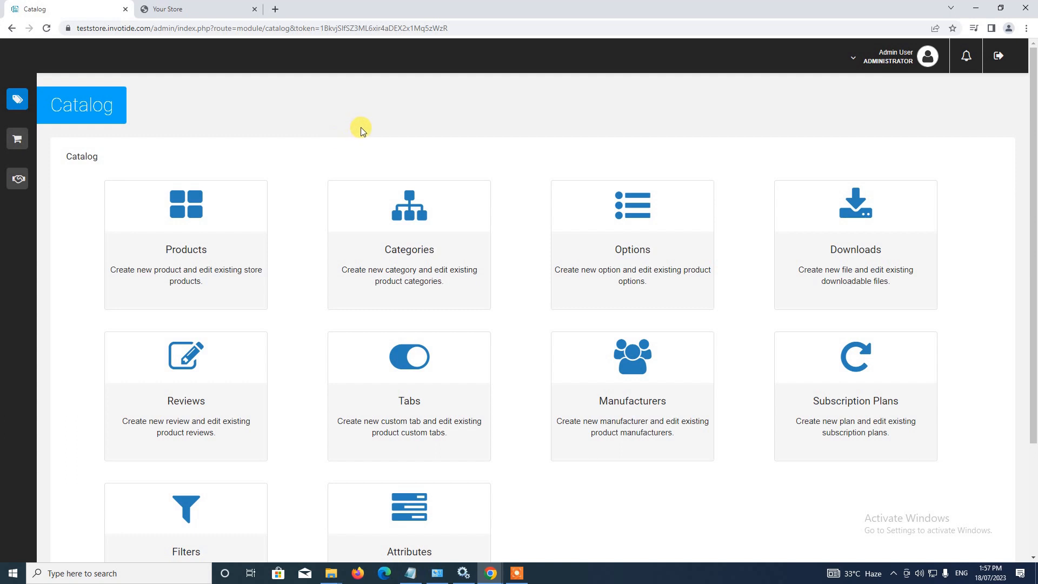
{"action": "mouse_move", "coordinate": [24, 97]}
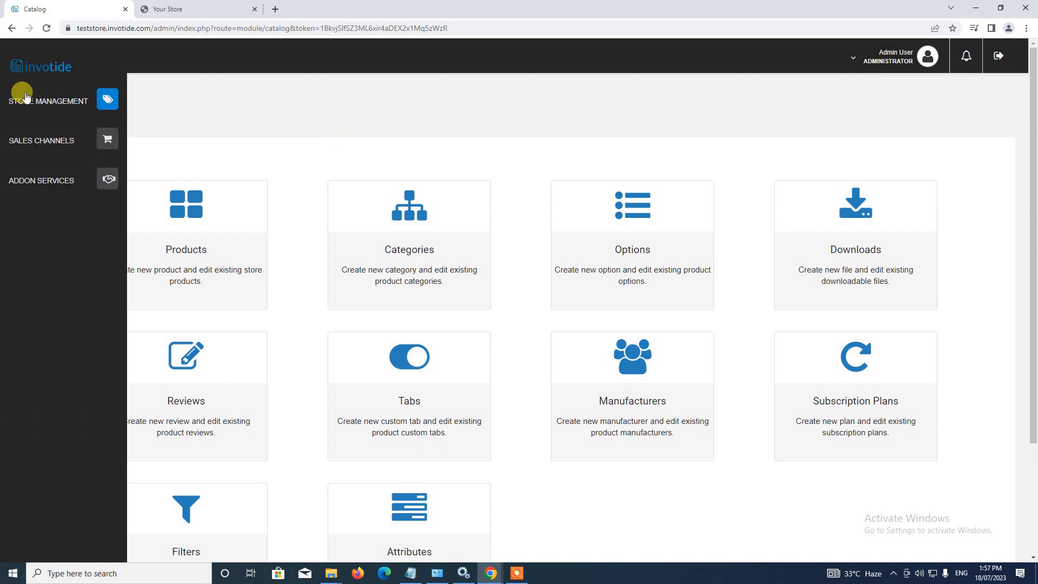
{"action": "left_click", "coordinate": [49, 109]}
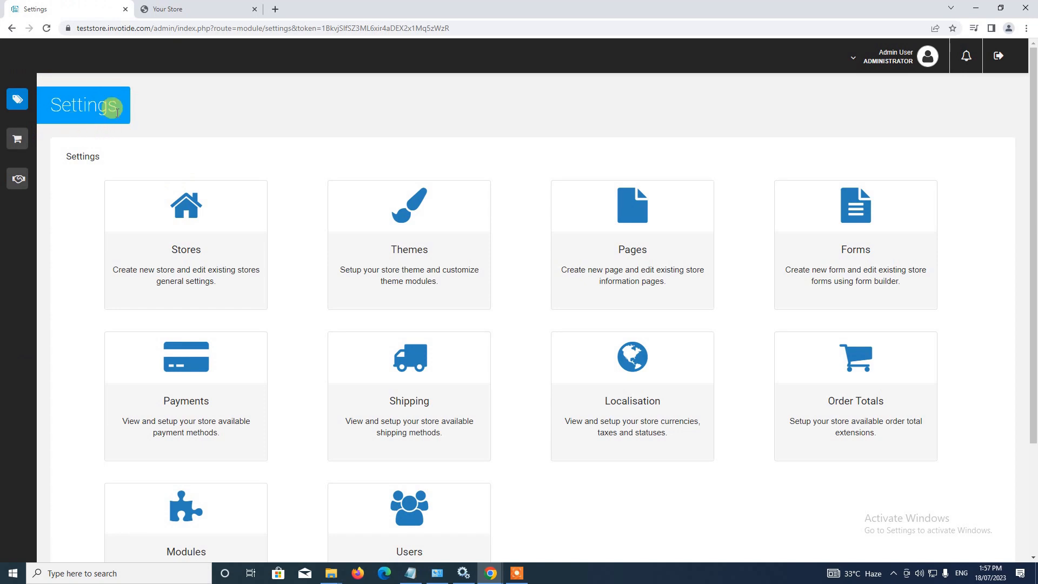
{"action": "scroll", "coordinate": [186, 290], "scroll_direction": "down", "scroll_amount": 3}
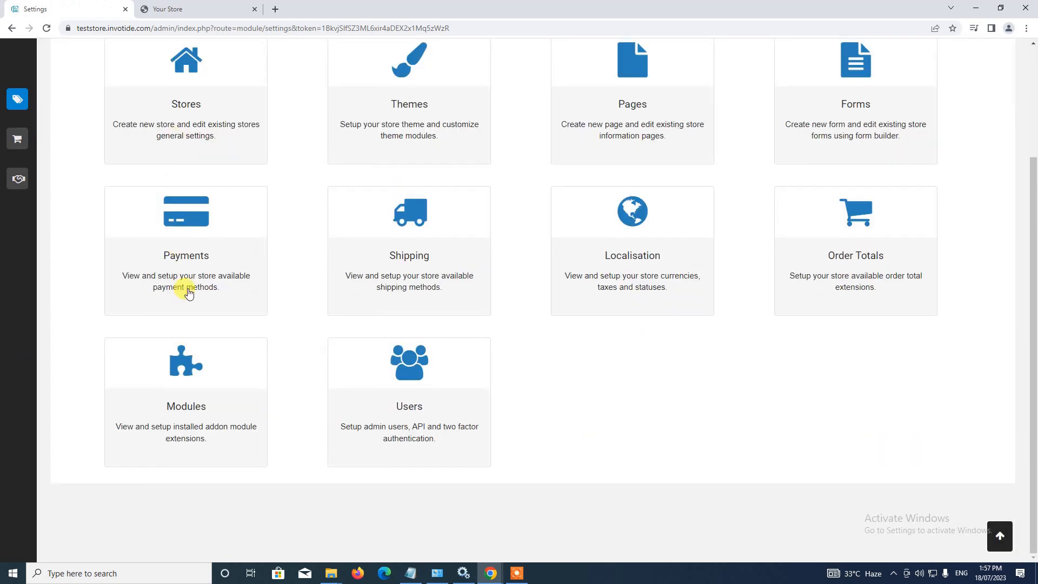
{"action": "left_click", "coordinate": [206, 364]}
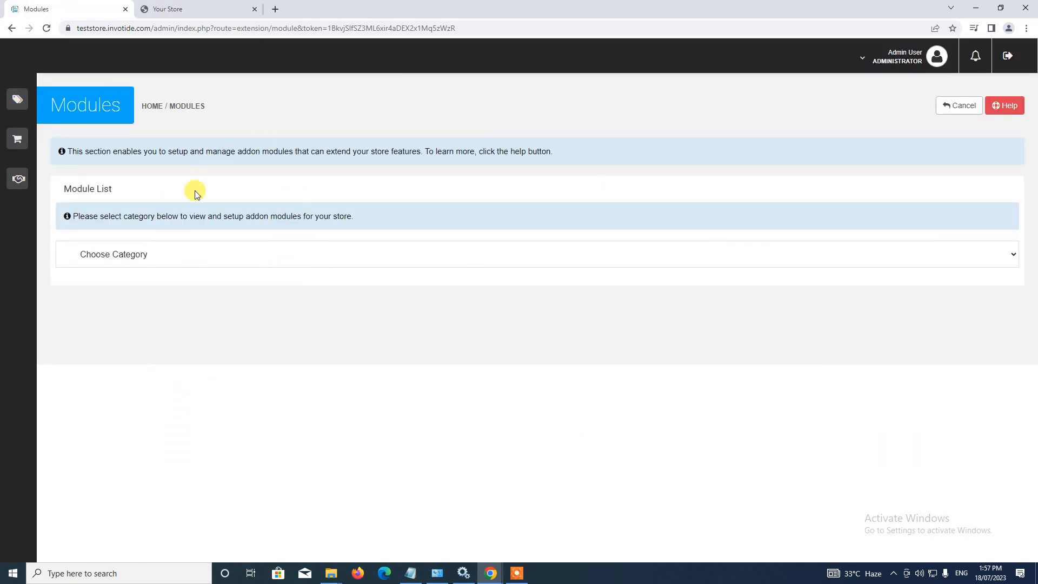
Step: Filter modules to Selling Products and edit Product Booking Manager
{"action": "left_click", "coordinate": [153, 261]}
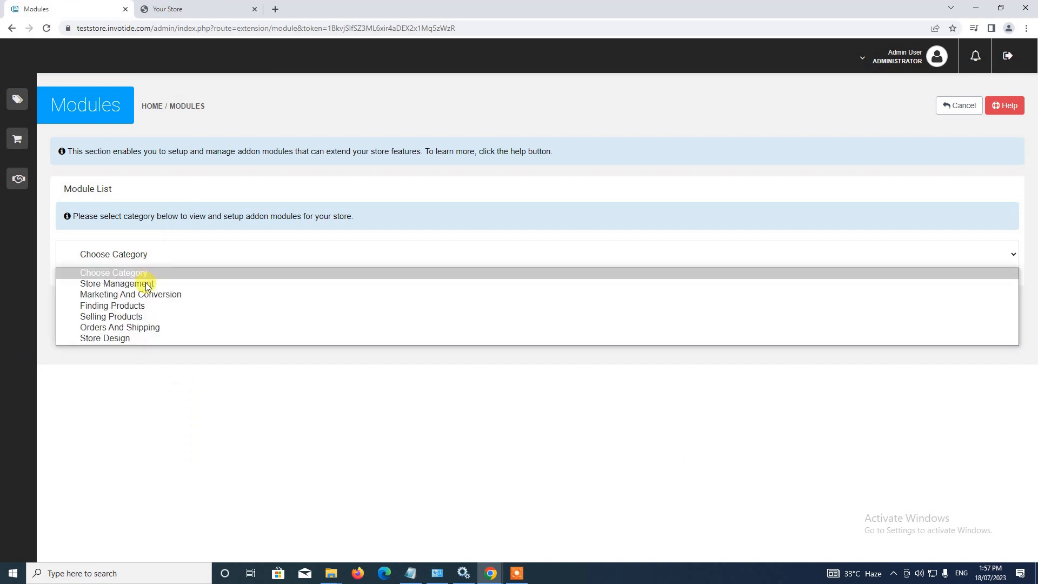
{"action": "left_click", "coordinate": [144, 319]}
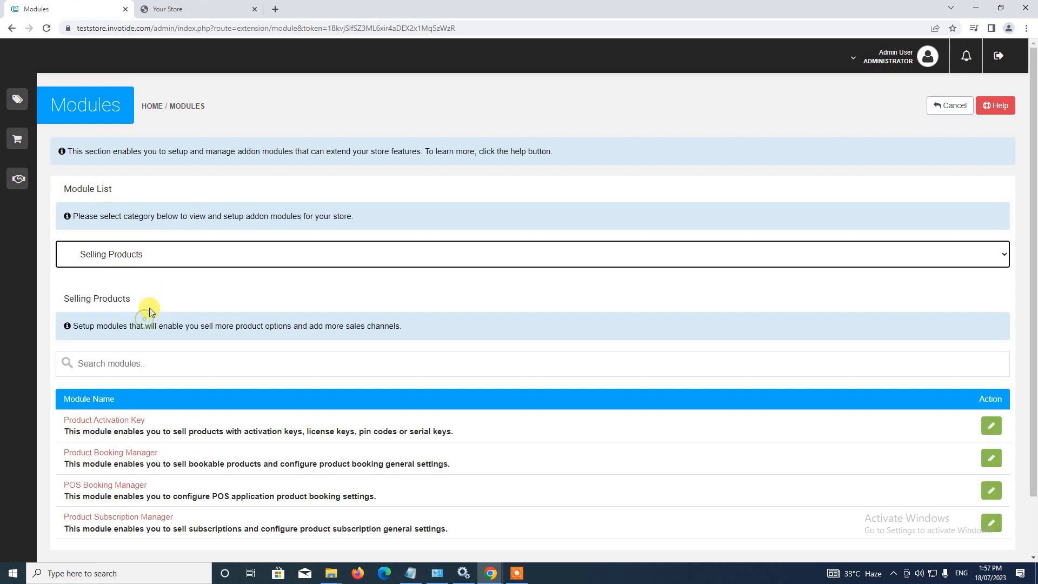
{"action": "scroll", "coordinate": [122, 271], "scroll_direction": "down", "scroll_amount": 1}
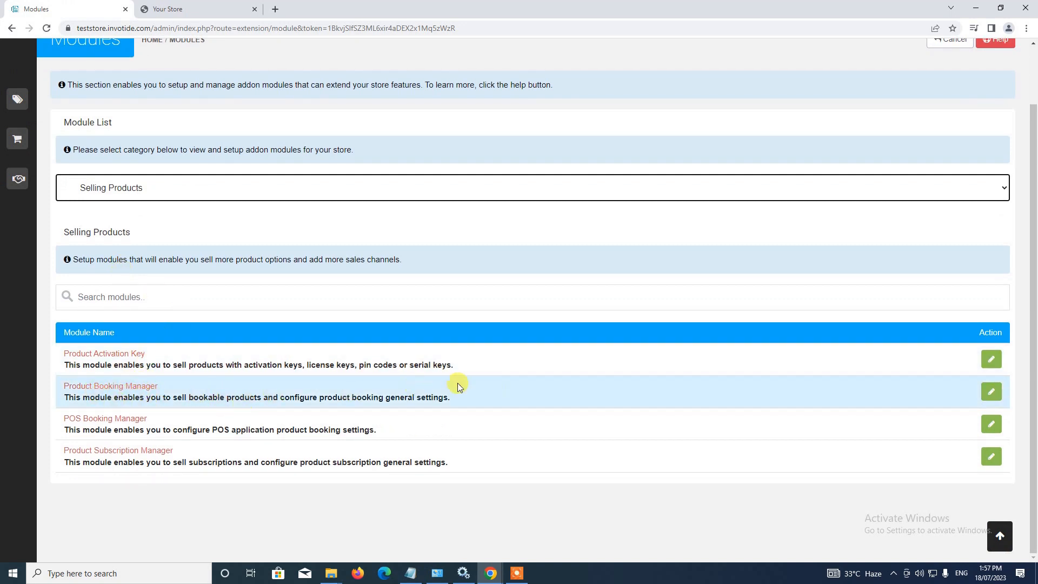
{"action": "left_click", "coordinate": [994, 396]}
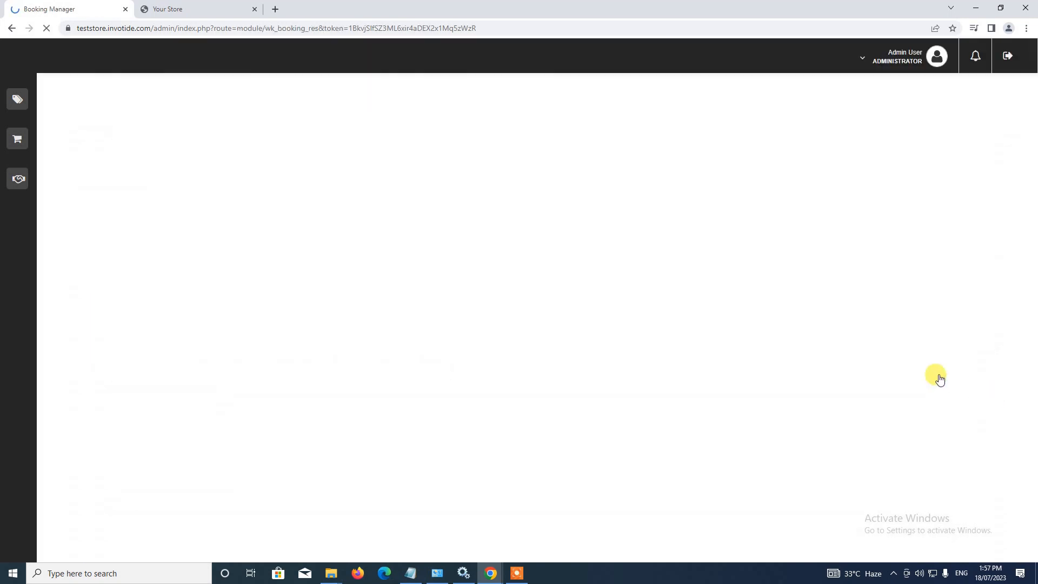
Step: Check the International Date Line West timezone and DD/MM/YYYY date format, leaving both unchanged
{"action": "scroll", "coordinate": [776, 334], "scroll_direction": "down", "scroll_amount": 3}
{"action": "scroll", "coordinate": [776, 332], "scroll_direction": "up", "scroll_amount": 3}
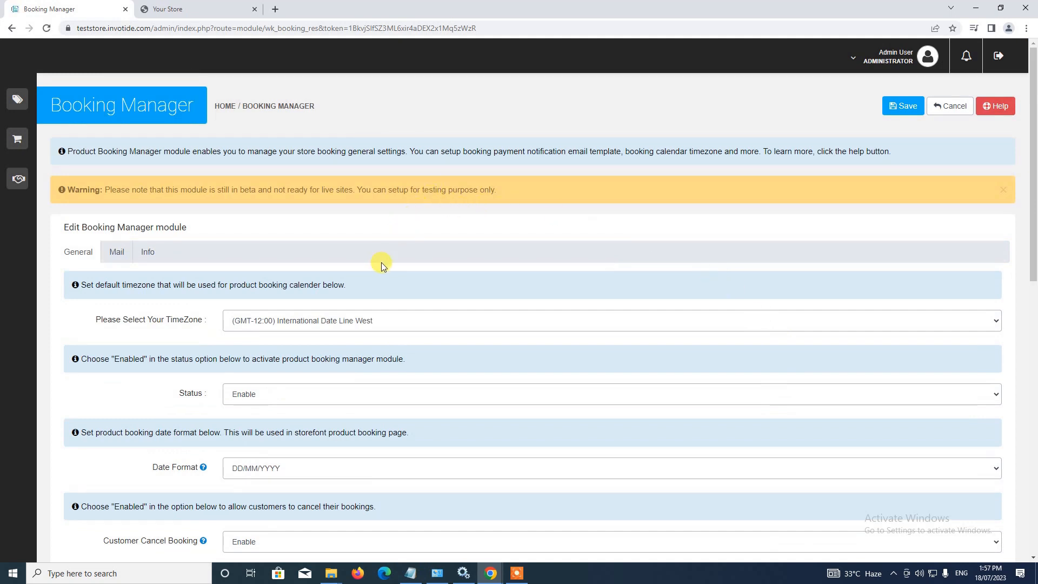
{"action": "scroll", "coordinate": [382, 261], "scroll_direction": "down", "scroll_amount": 2}
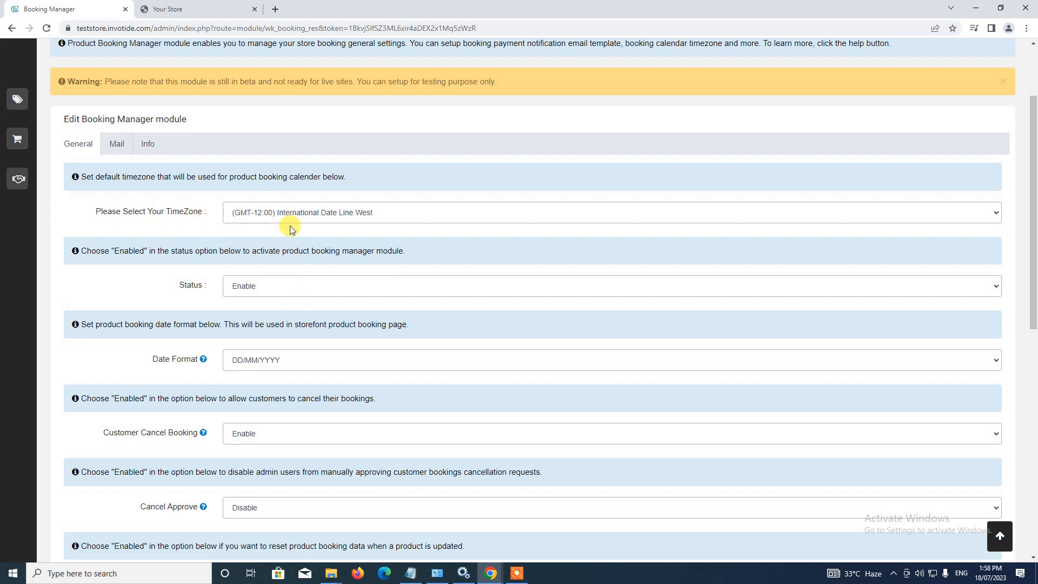
{"action": "left_click", "coordinate": [391, 216]}
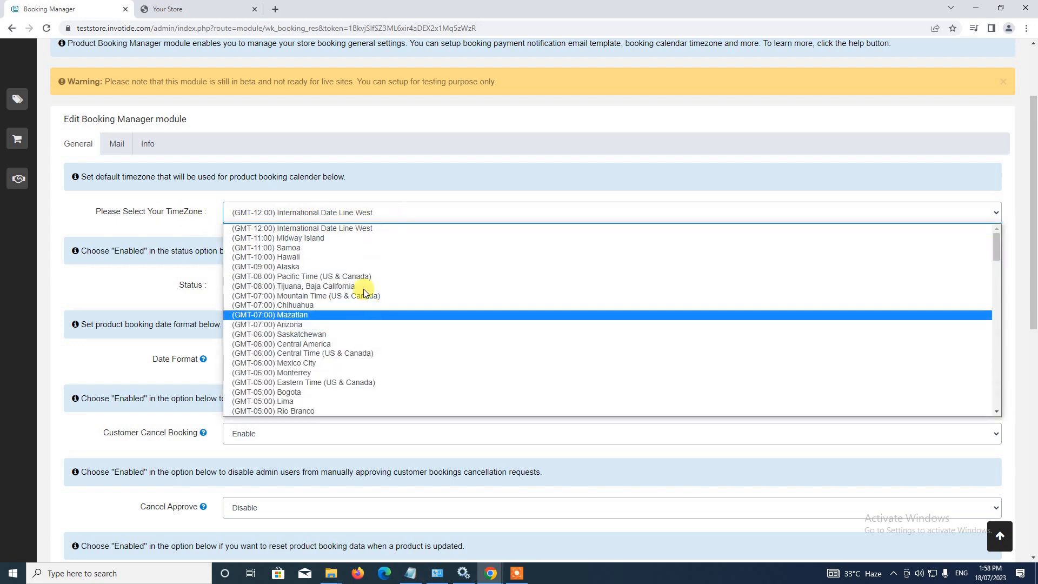
{"action": "left_click", "coordinate": [366, 190]}
{"action": "scroll", "coordinate": [346, 211], "scroll_direction": "down", "scroll_amount": 3}
{"action": "scroll", "coordinate": [223, 155], "scroll_direction": "up", "scroll_amount": 2}
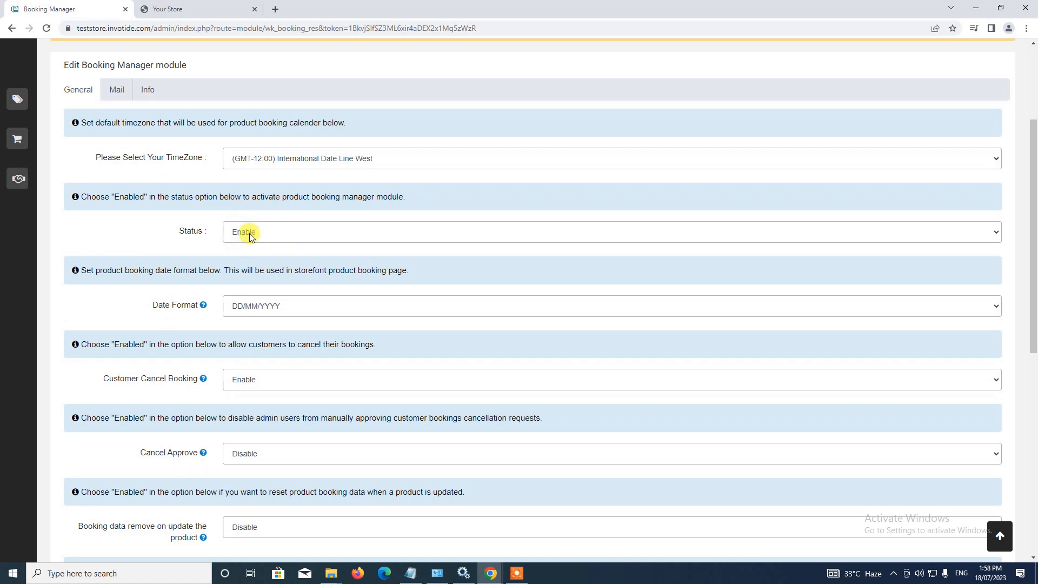
{"action": "scroll", "coordinate": [233, 233], "scroll_direction": "down", "scroll_amount": 2}
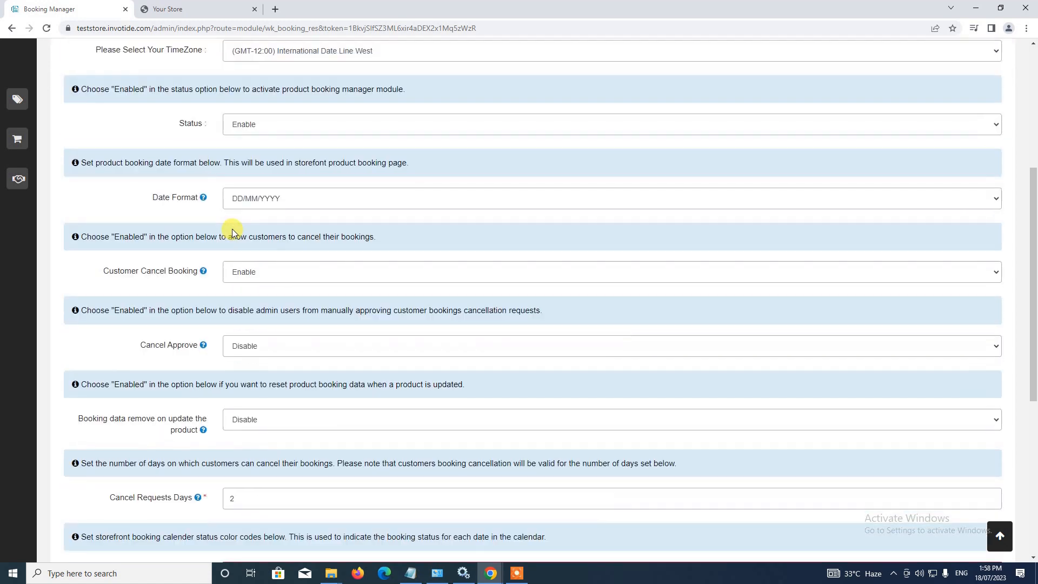
{"action": "left_click", "coordinate": [273, 199]}
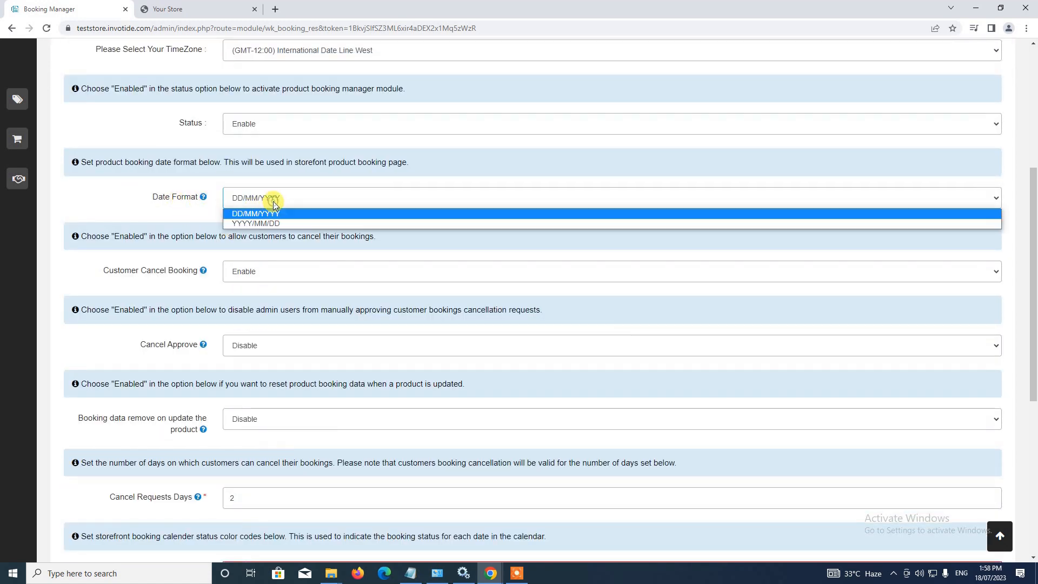
{"action": "left_click", "coordinate": [198, 218]}
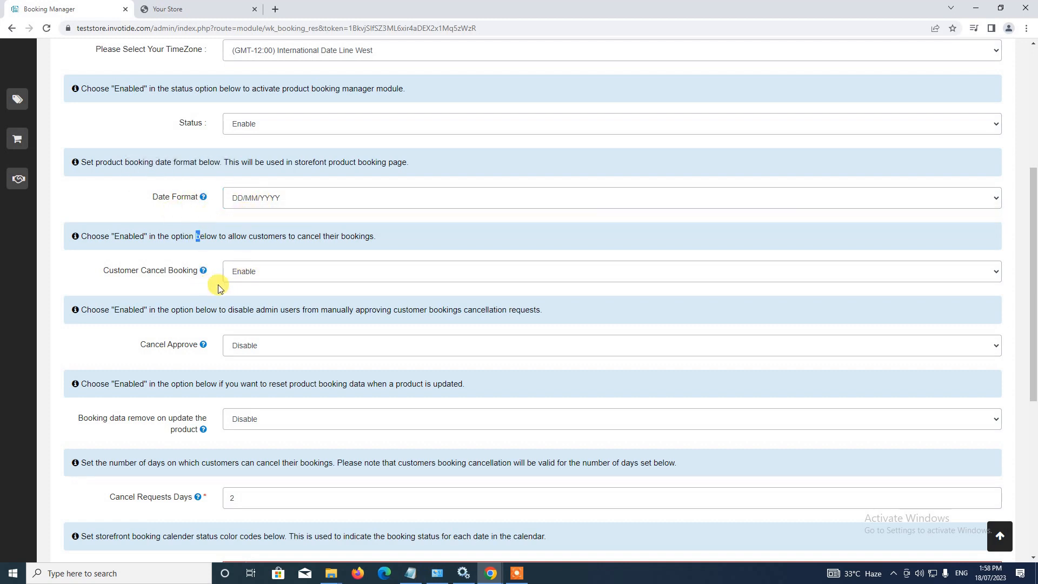
Step: Review the remaining general settings and calendar colours, then continue to the Mail settings
{"action": "scroll", "coordinate": [236, 273], "scroll_direction": "down", "scroll_amount": 2}
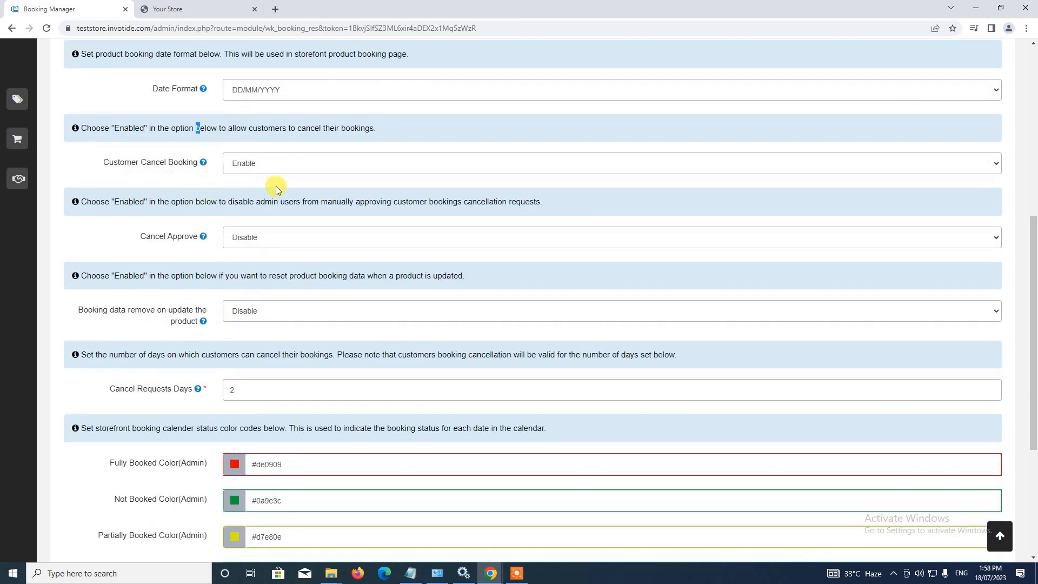
{"action": "scroll", "coordinate": [213, 214], "scroll_direction": "down", "scroll_amount": 3}
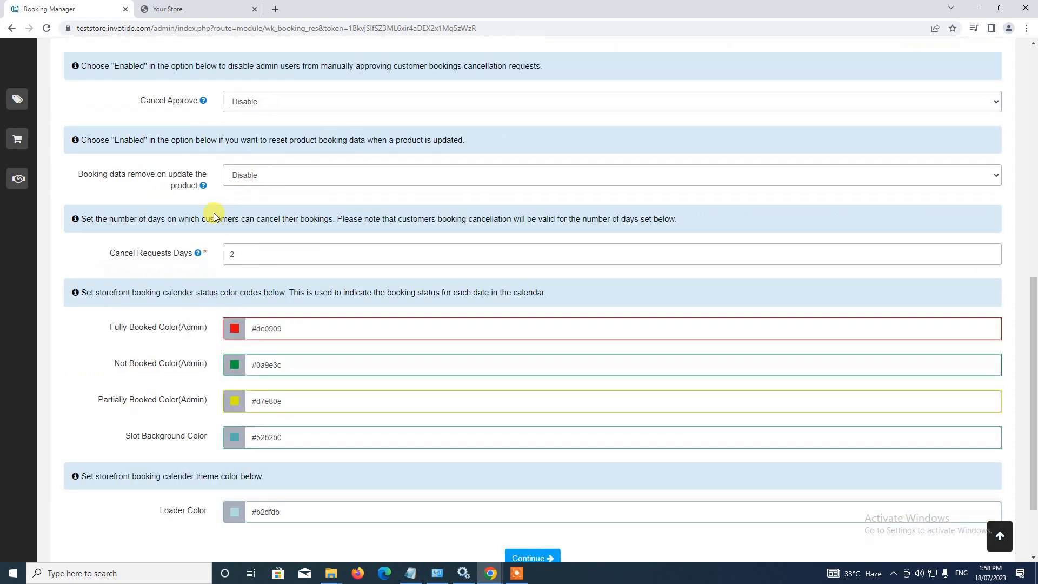
{"action": "scroll", "coordinate": [213, 212], "scroll_direction": "down", "scroll_amount": 1}
{"action": "scroll", "coordinate": [197, 176], "scroll_direction": "up", "scroll_amount": 4}
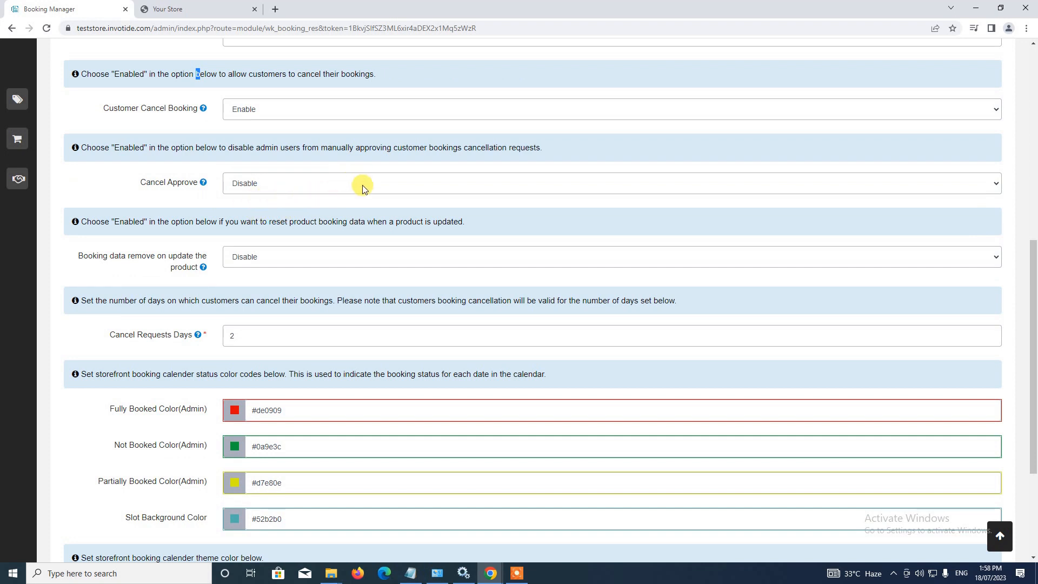
{"action": "scroll", "coordinate": [248, 140], "scroll_direction": "down", "scroll_amount": 2}
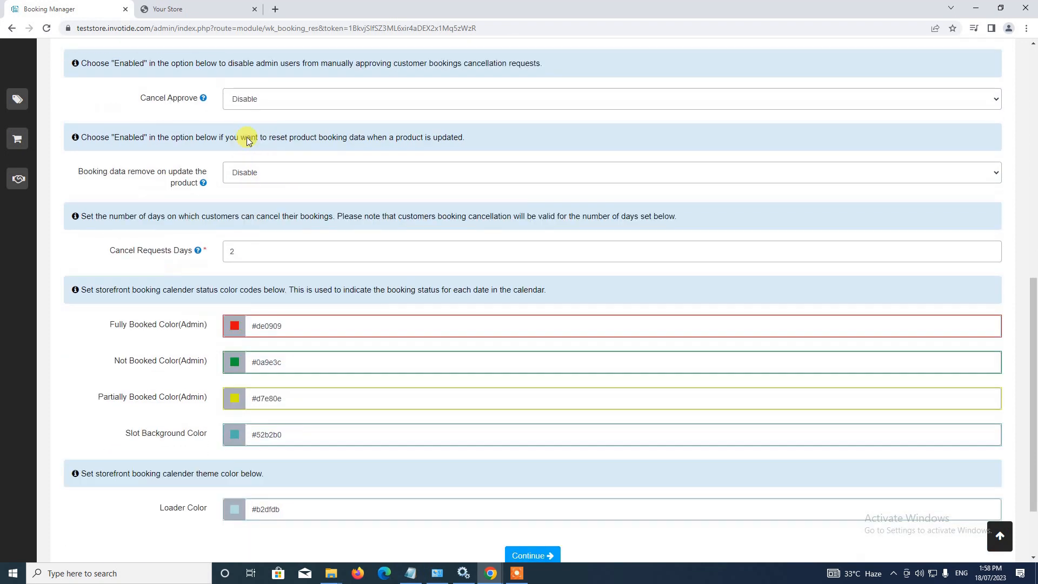
{"action": "scroll", "coordinate": [248, 140], "scroll_direction": "down", "scroll_amount": 2}
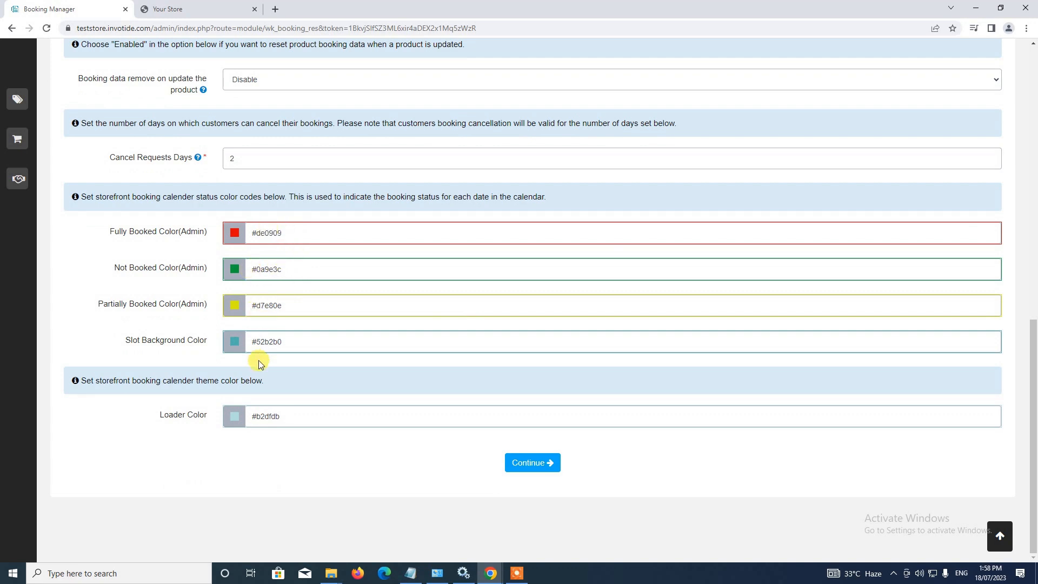
{"action": "scroll", "coordinate": [271, 365], "scroll_direction": "up", "scroll_amount": 5}
{"action": "scroll", "coordinate": [271, 365], "scroll_direction": "down", "scroll_amount": 5}
{"action": "scroll", "coordinate": [295, 273], "scroll_direction": "up", "scroll_amount": 4}
{"action": "scroll", "coordinate": [297, 320], "scroll_direction": "down", "scroll_amount": 4}
{"action": "left_click", "coordinate": [533, 463]}
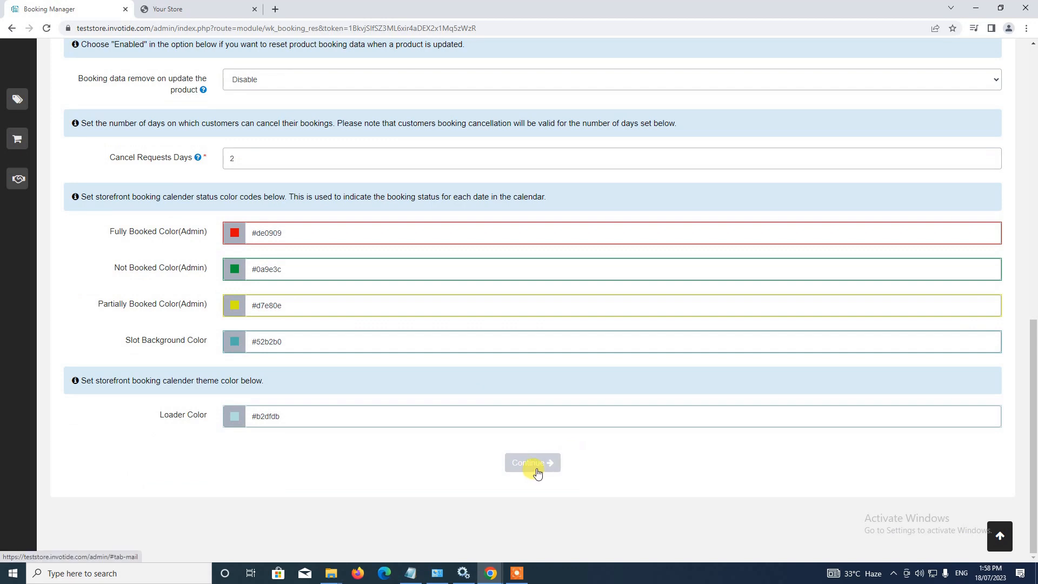
{"action": "scroll", "coordinate": [455, 428], "scroll_direction": "down", "scroll_amount": 2}
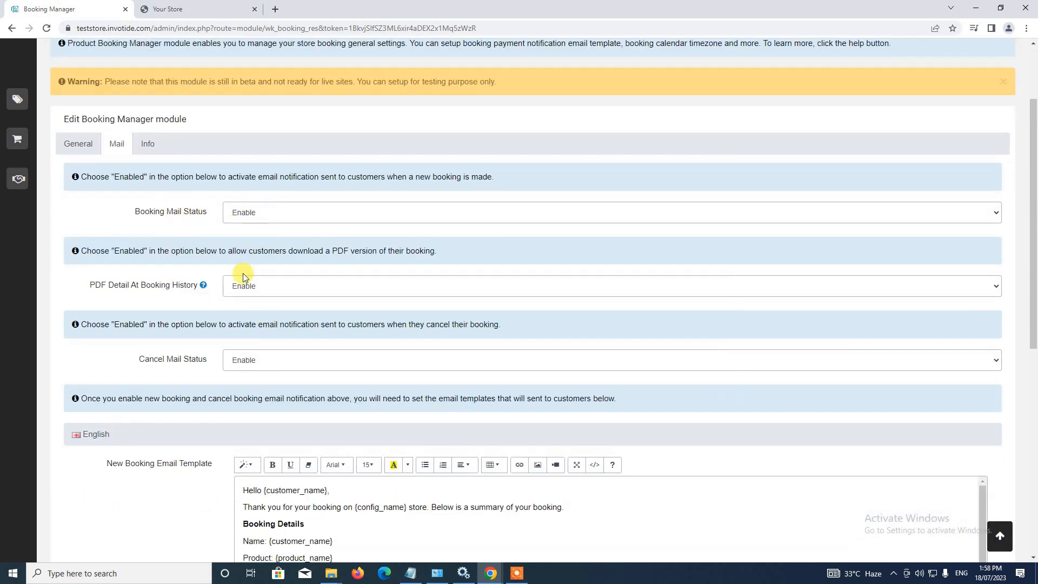
{"action": "scroll", "coordinate": [230, 335], "scroll_direction": "down", "scroll_amount": 1}
{"action": "scroll", "coordinate": [115, 201], "scroll_direction": "up", "scroll_amount": 1}
{"action": "scroll", "coordinate": [348, 373], "scroll_direction": "down", "scroll_amount": 4}
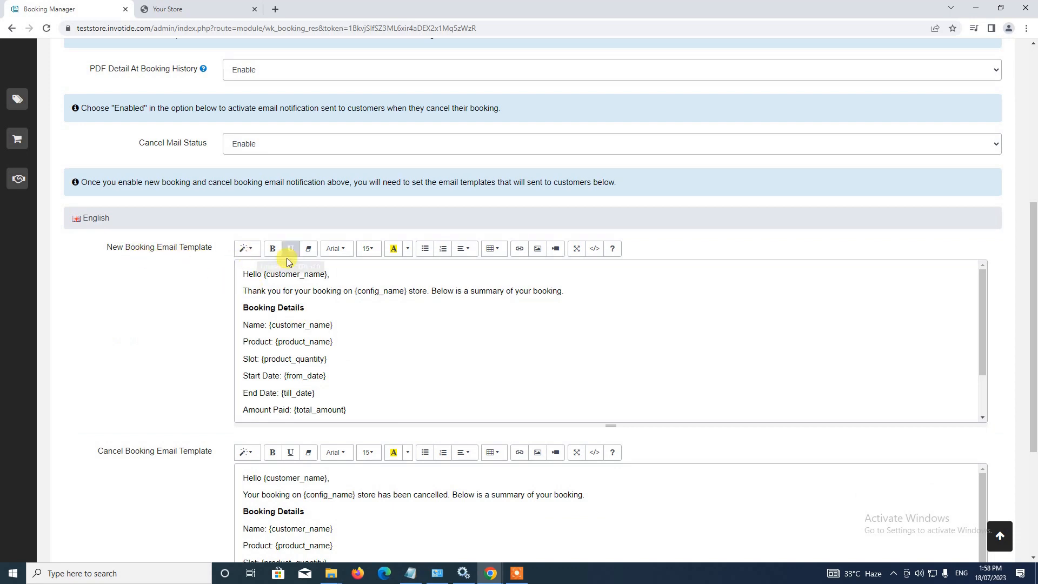
{"action": "scroll", "coordinate": [277, 271], "scroll_direction": "up", "scroll_amount": 2}
{"action": "scroll", "coordinate": [278, 286], "scroll_direction": "down", "scroll_amount": 2}
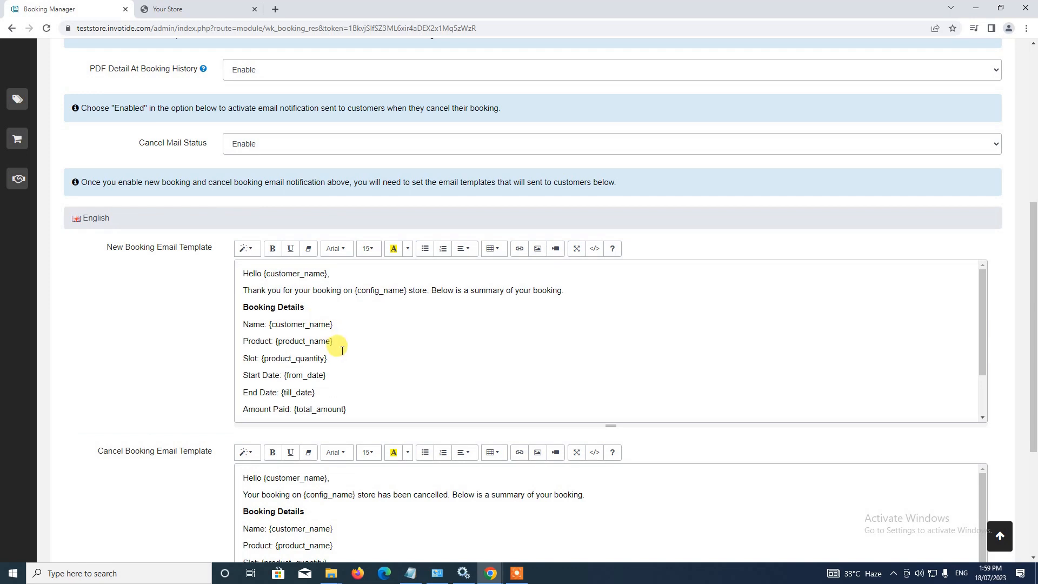
{"action": "scroll", "coordinate": [314, 340], "scroll_direction": "down", "scroll_amount": 4}
{"action": "scroll", "coordinate": [278, 297], "scroll_direction": "up", "scroll_amount": 2}
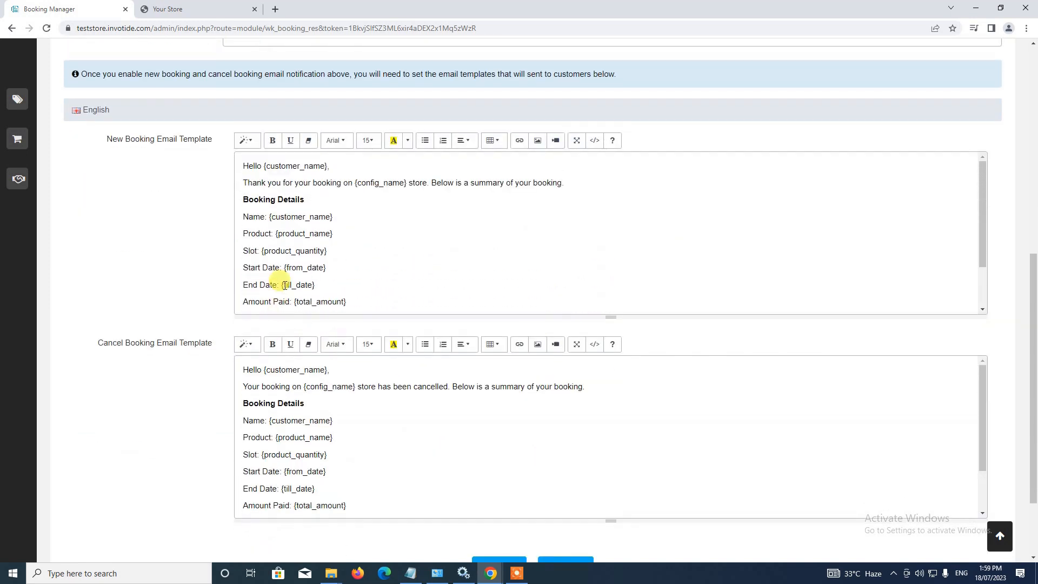
{"action": "scroll", "coordinate": [265, 248], "scroll_direction": "down", "scroll_amount": 2}
{"action": "scroll", "coordinate": [274, 248], "scroll_direction": "up", "scroll_amount": 2}
{"action": "scroll", "coordinate": [298, 254], "scroll_direction": "up", "scroll_amount": 2}
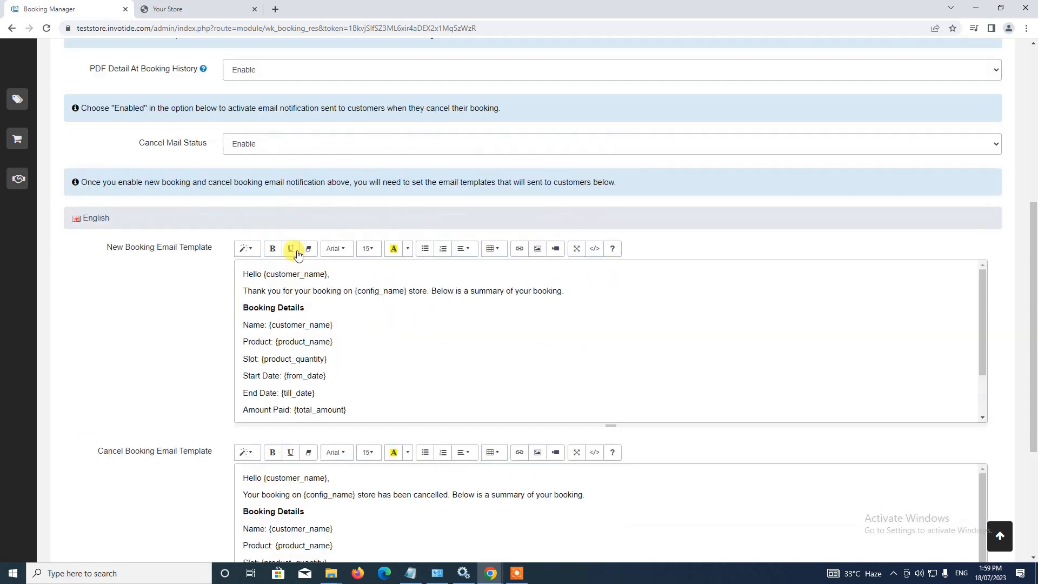
{"action": "scroll", "coordinate": [297, 254], "scroll_direction": "down", "scroll_amount": 2}
{"action": "scroll", "coordinate": [276, 246], "scroll_direction": "up", "scroll_amount": 3}
{"action": "scroll", "coordinate": [303, 260], "scroll_direction": "down", "scroll_amount": 2}
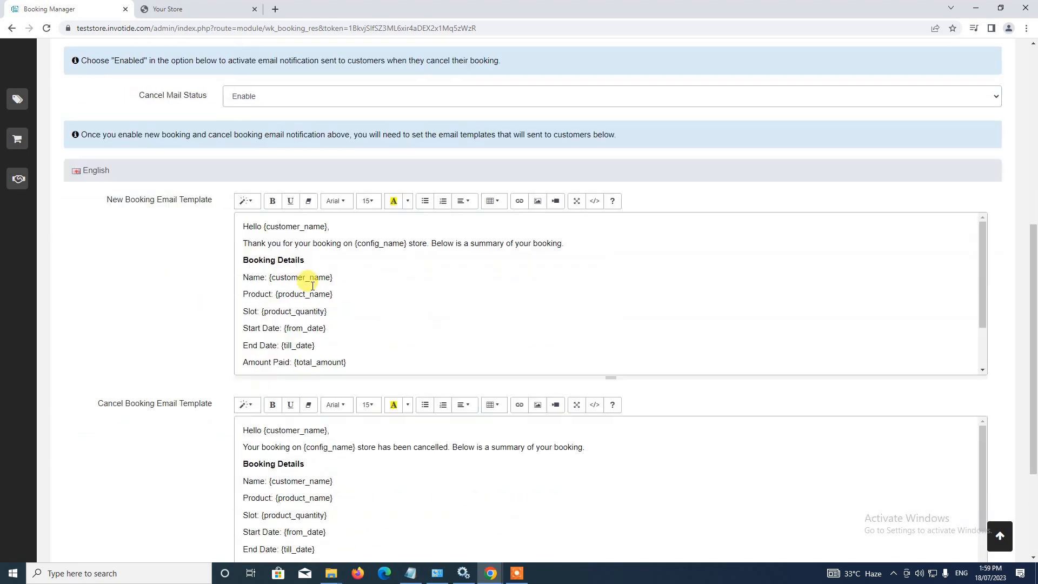
{"action": "scroll", "coordinate": [296, 328], "scroll_direction": "down", "scroll_amount": 1}
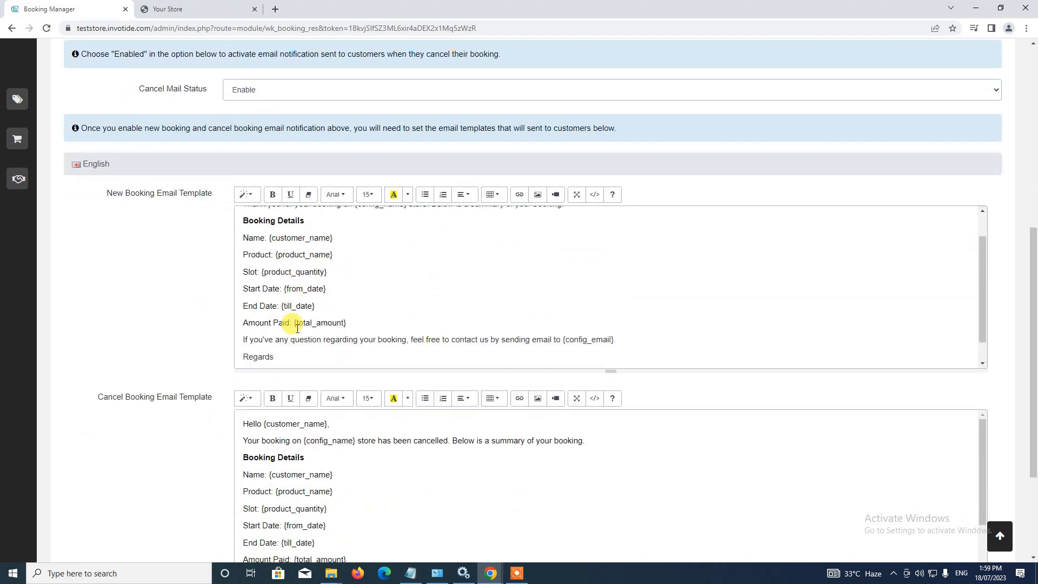
{"action": "scroll", "coordinate": [297, 328], "scroll_direction": "down", "scroll_amount": 4}
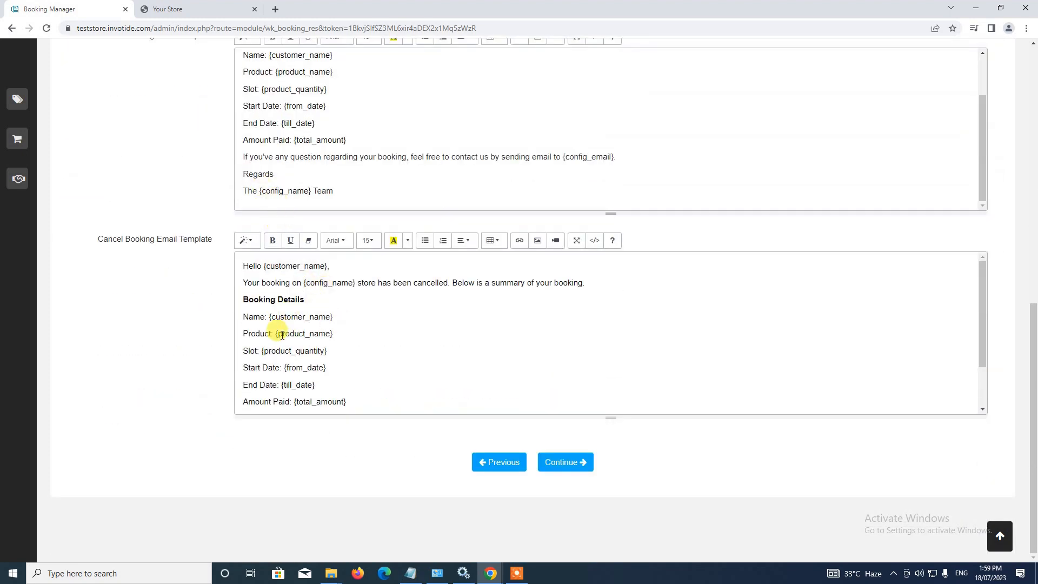
{"action": "scroll", "coordinate": [254, 330], "scroll_direction": "up", "scroll_amount": 3}
{"action": "scroll", "coordinate": [171, 315], "scroll_direction": "down", "scroll_amount": 2}
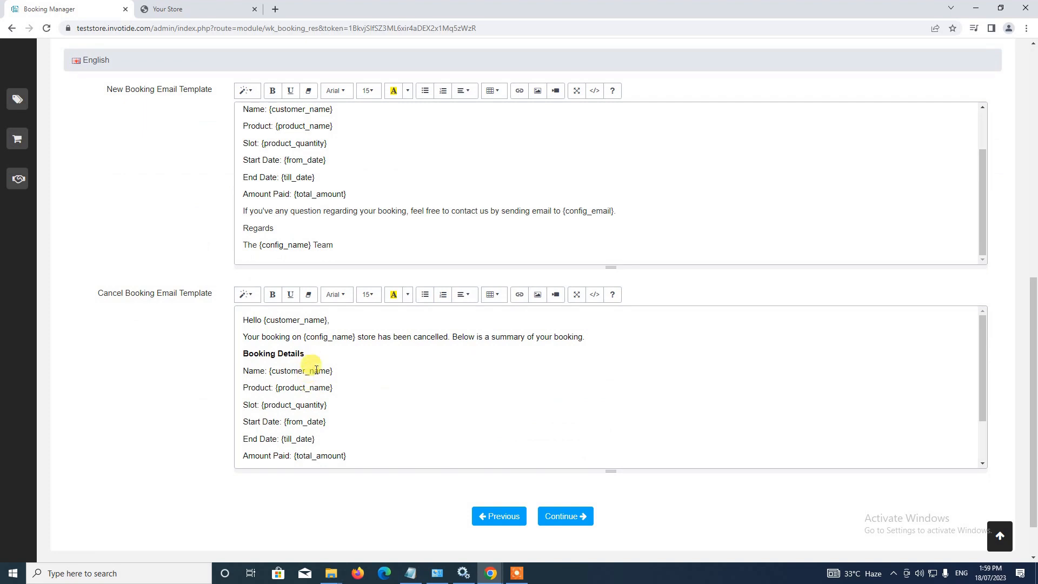
{"action": "scroll", "coordinate": [313, 417], "scroll_direction": "up", "scroll_amount": 2}
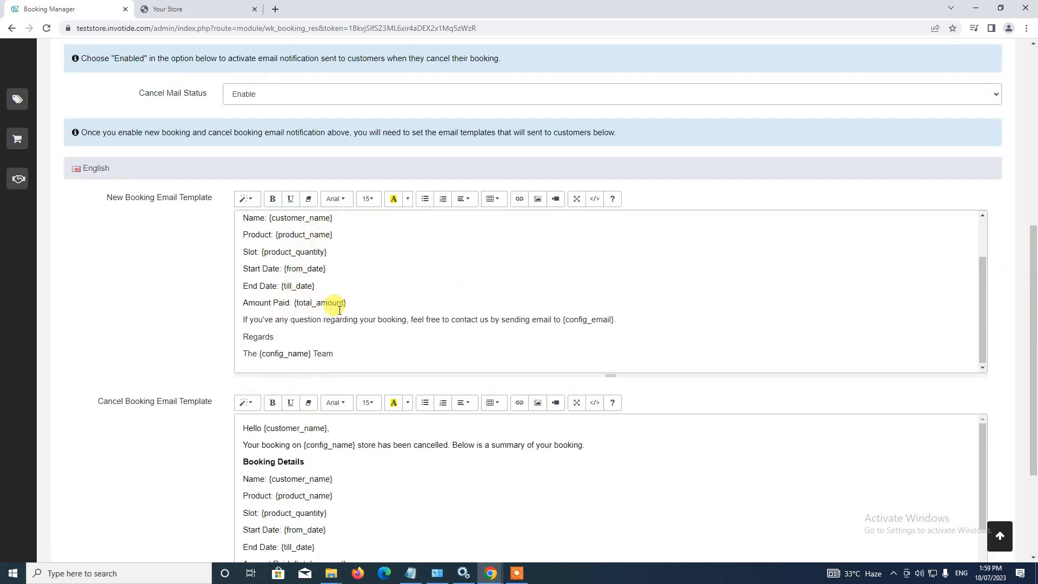
{"action": "scroll", "coordinate": [302, 303], "scroll_direction": "up", "scroll_amount": 2}
{"action": "scroll", "coordinate": [240, 389], "scroll_direction": "down", "scroll_amount": 1}
{"action": "scroll", "coordinate": [237, 397], "scroll_direction": "down", "scroll_amount": 2}
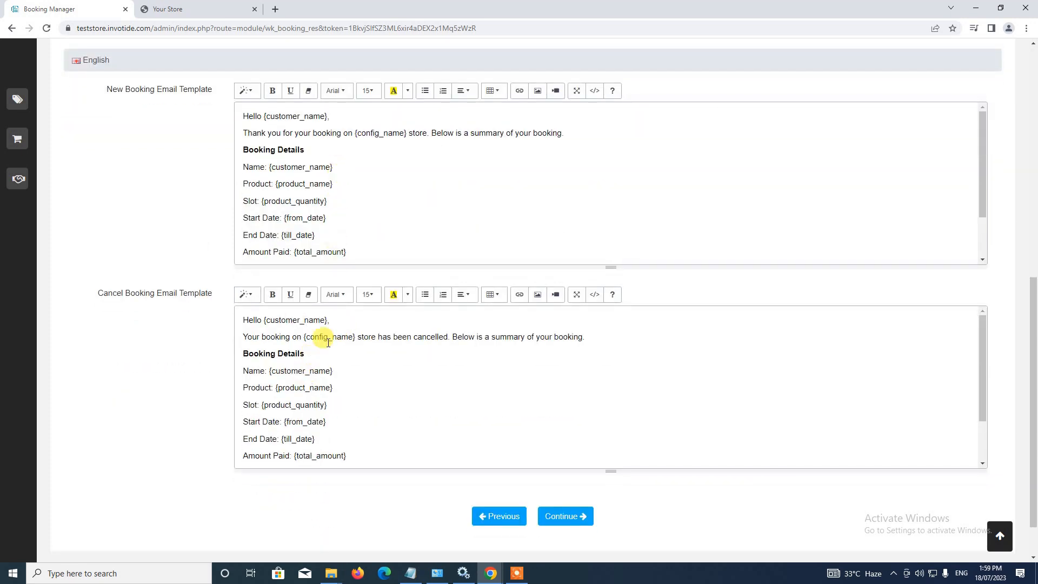
{"action": "scroll", "coordinate": [190, 326], "scroll_direction": "up", "scroll_amount": 9}
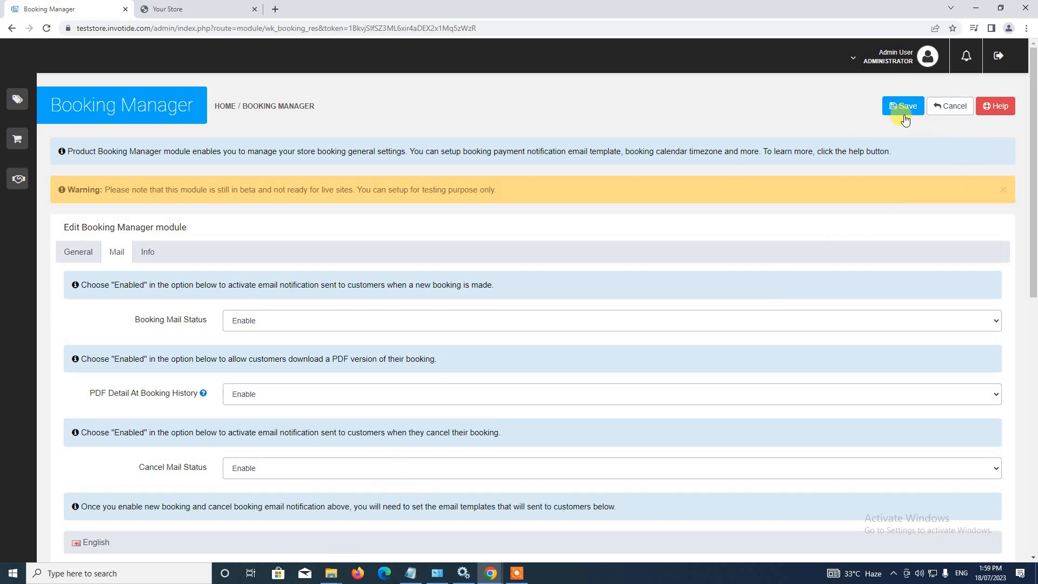
{"action": "scroll", "coordinate": [437, 293], "scroll_direction": "down", "scroll_amount": 1}
{"action": "scroll", "coordinate": [438, 293], "scroll_direction": "down", "scroll_amount": 1}
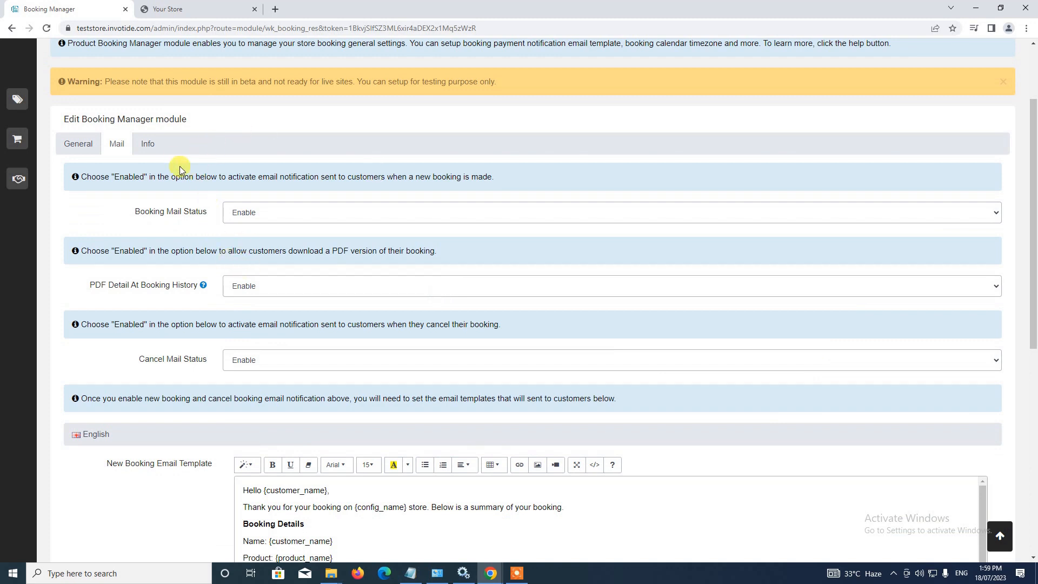
{"action": "left_click", "coordinate": [149, 144]}
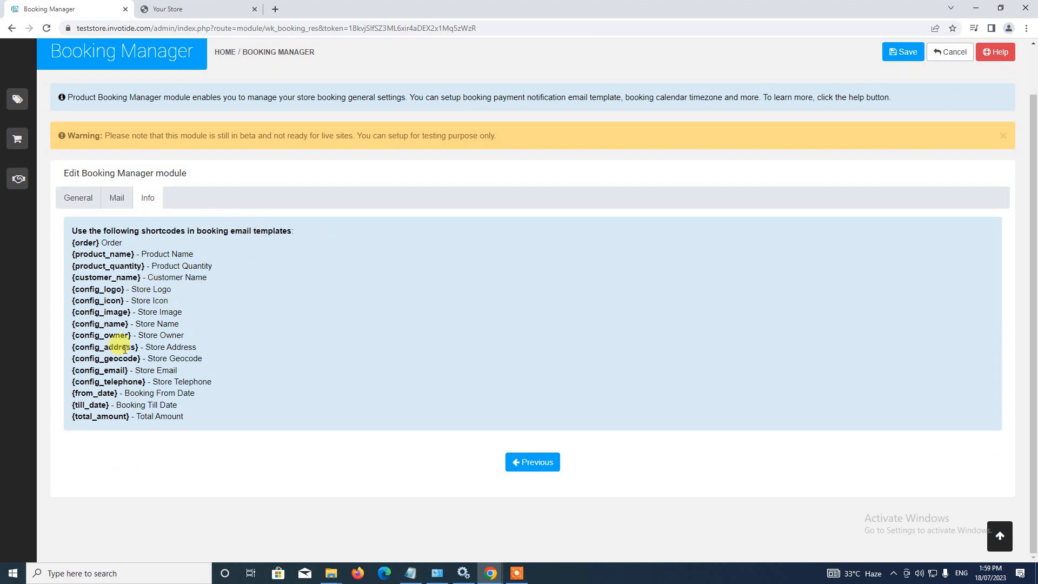
{"action": "left_click", "coordinate": [89, 201]}
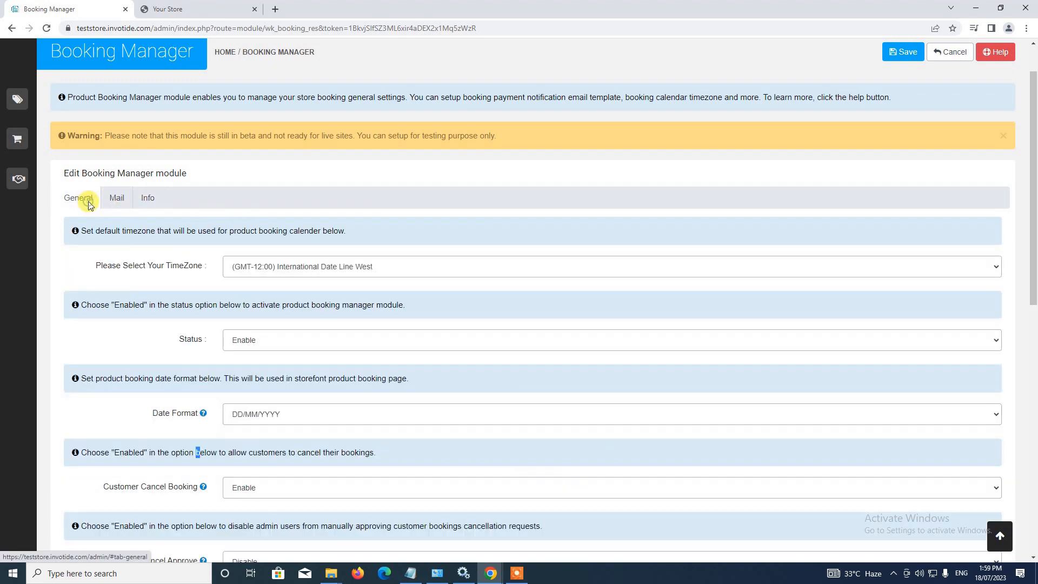
{"action": "scroll", "coordinate": [243, 273], "scroll_direction": "up", "scroll_amount": 1}
{"action": "scroll", "coordinate": [185, 303], "scroll_direction": "down", "scroll_amount": 3}
{"action": "scroll", "coordinate": [185, 303], "scroll_direction": "up", "scroll_amount": 3}
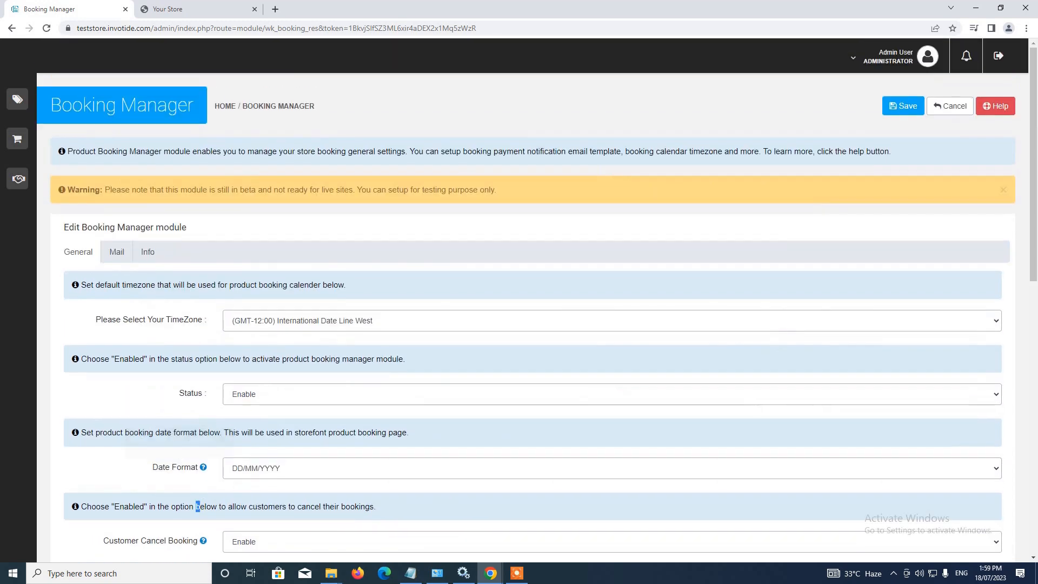
{"action": "left_click", "coordinate": [32, 125]}
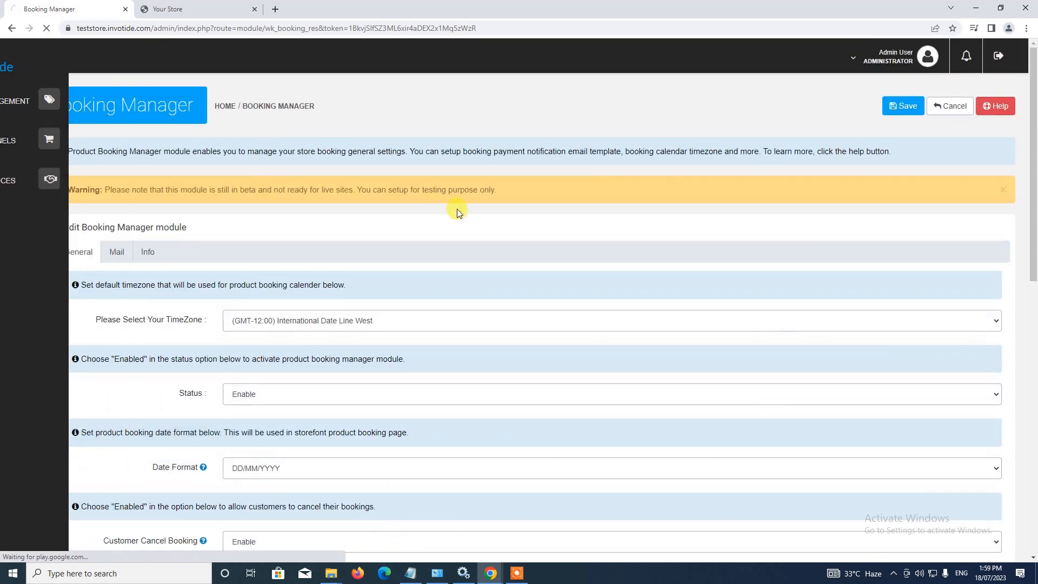